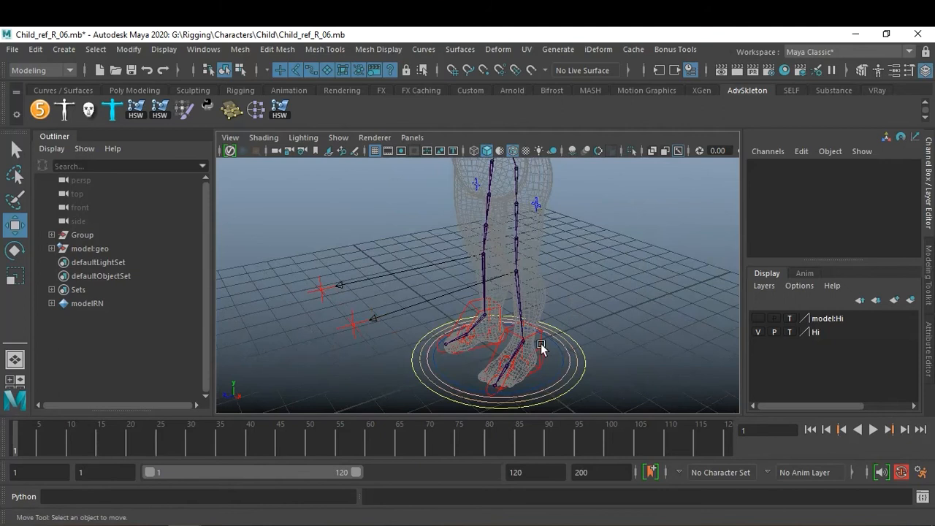
Test the left leg's IK control by raising and shifting the foot, and undo the moves.
left_click_drag(522, 290, 529, 225)
left_click_drag(473, 297, 407, 299)
key("ctrl+z")
key("ctrl+z")
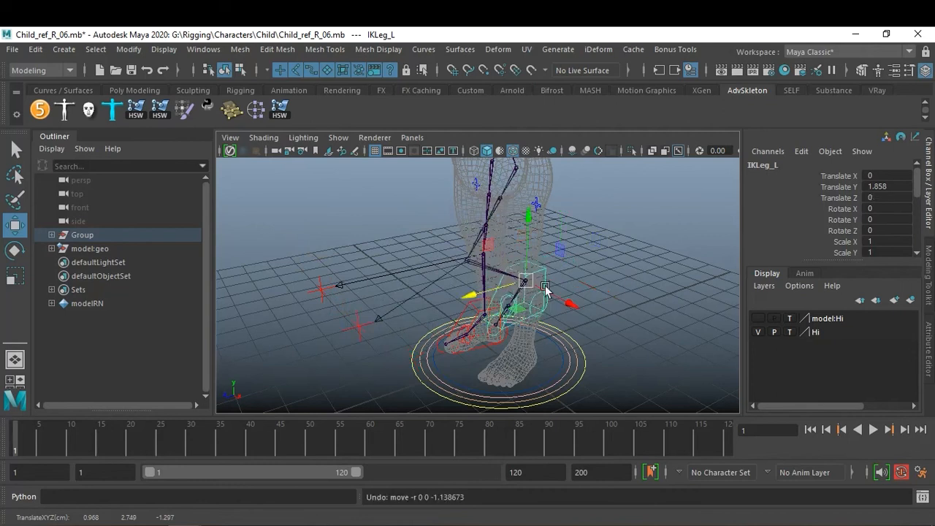
key("ctrl+z")
left_click(600, 279)
Open the scene Child_ref_R_05.mb from the Child folder.
left_click_drag(600, 279, 555, 324, "alt")
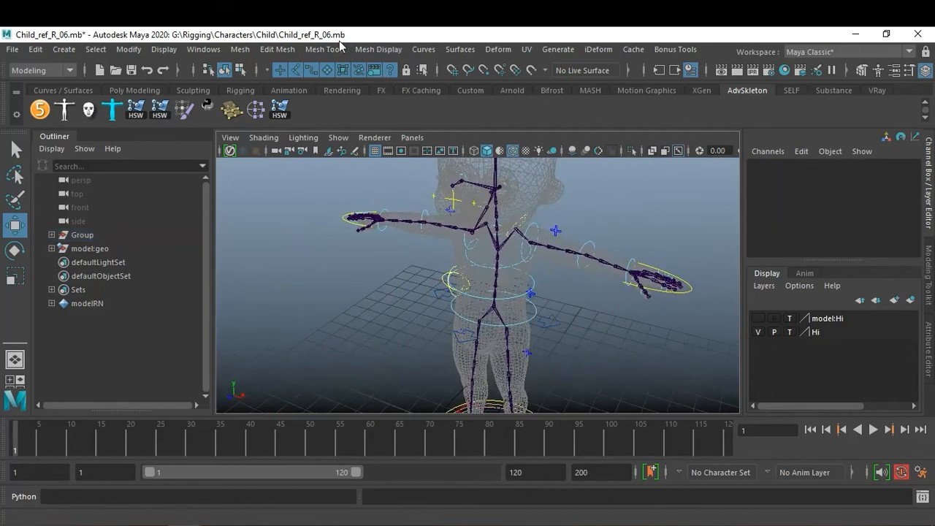
left_click(12, 49)
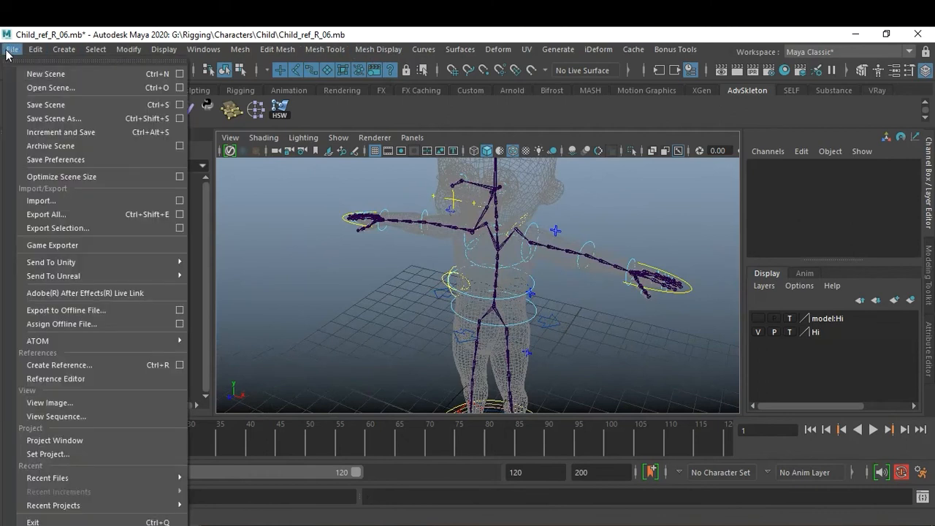
left_click(39, 87)
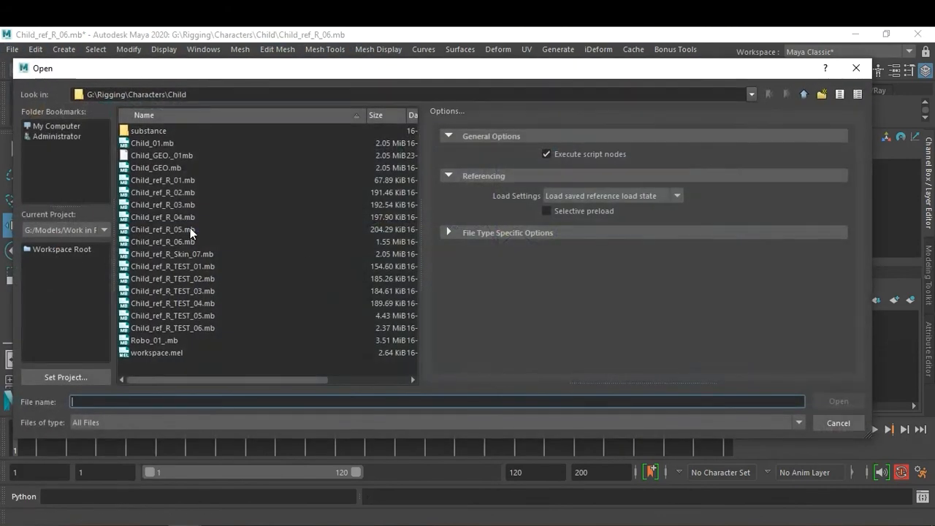
double_click(192, 233)
left_click(469, 284)
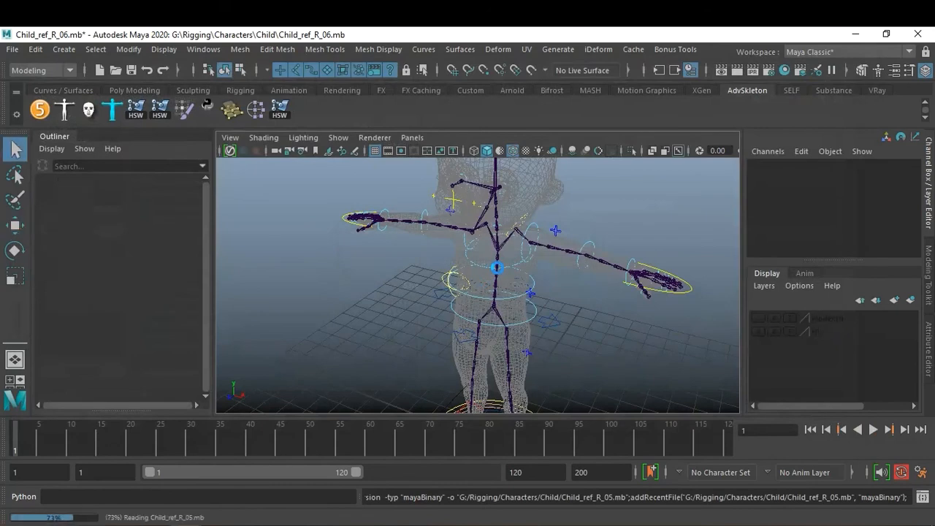
Examine how the fit skeleton sits inside the child mesh along the arms, hands, torso and head from several angles.
right_click_drag(529, 316, 391, 299, "alt")
left_click_drag(392, 299, 371, 303, "alt")
right_click_drag(372, 304, 431, 325, "alt")
left_click_drag(431, 325, 426, 304, "alt")
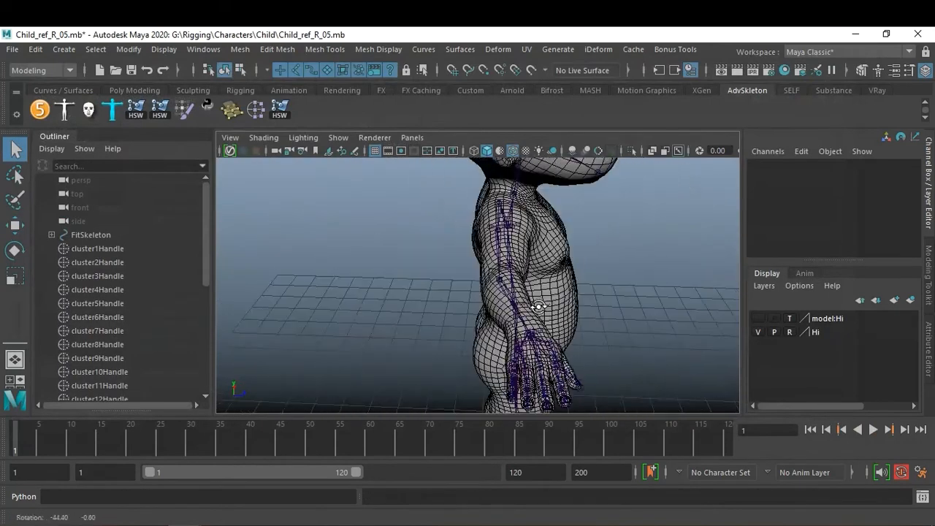
right_click_drag(361, 324, 380, 323, "alt")
middle_click_drag(576, 324, 577, 338, "alt")
right_click_drag(577, 337, 553, 325, "alt")
middle_click_drag(551, 321, 563, 255, "alt")
left_click_drag(563, 255, 526, 278, "alt")
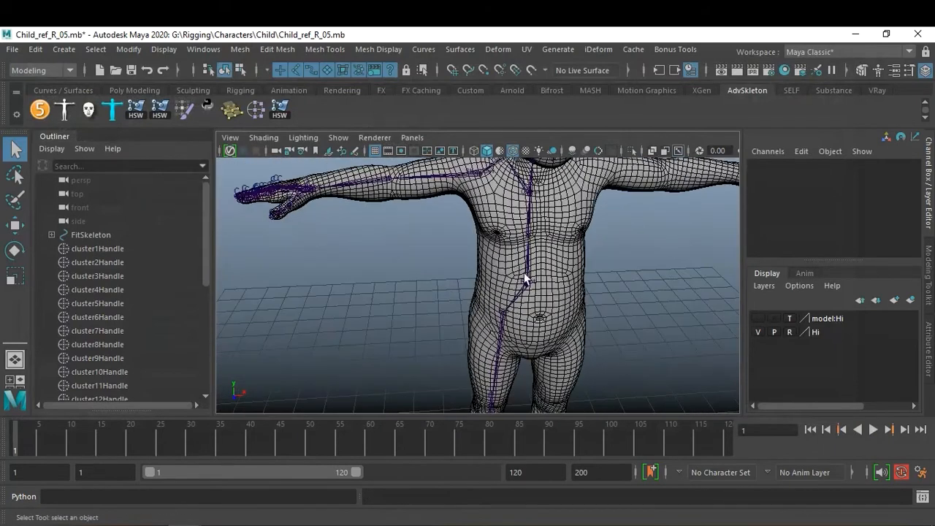
right_click_drag(525, 277, 490, 273, "alt")
left_click_drag(490, 273, 479, 311, "alt")
mouse_move(479, 312)
right_mouse_down("alt")
mouse_move(535, 317)
mouse_move(488, 304)
right_mouse_up("alt")
middle_click_drag(488, 305, 493, 312, "alt")
left_click_drag(493, 312, 501, 303, "alt")
right_click_drag(444, 299, 481, 303, "alt")
left_click_drag(481, 303, 490, 290, "alt")
middle_click_drag(602, 238, 542, 303, "alt")
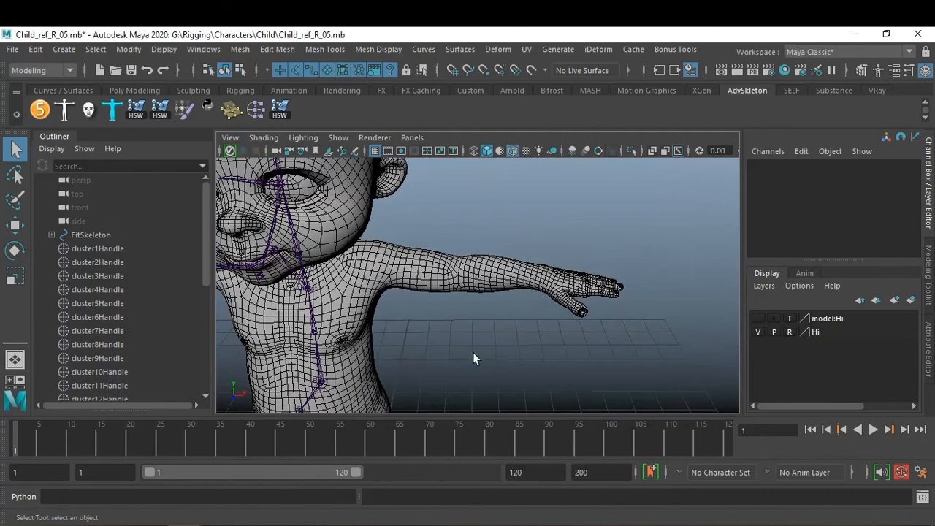
left_click_drag(472, 352, 501, 255, "alt")
left_click_drag(337, 300, 524, 302, "alt")
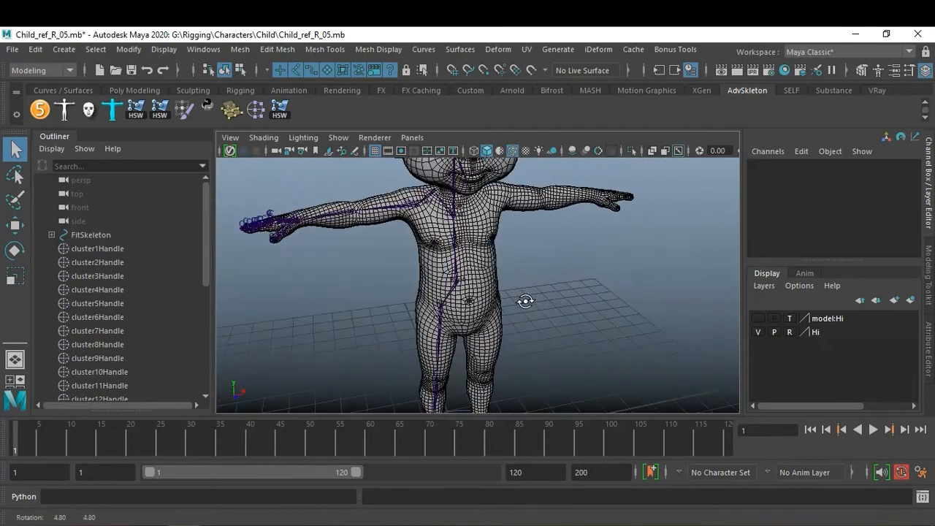
mouse_move(463, 242)
left_mouse_down("alt")
mouse_move(516, 246)
mouse_move(477, 249)
left_mouse_up("alt")
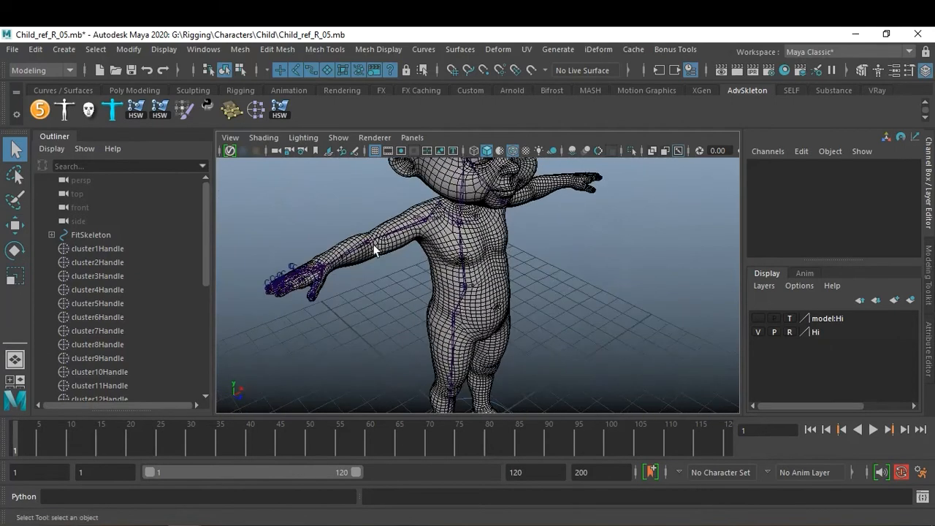
Delete all the leftover cluster handles, from cluster1Handle through cluster23Handle.
left_click(123, 249)
scroll(159, 340, "down", 5)
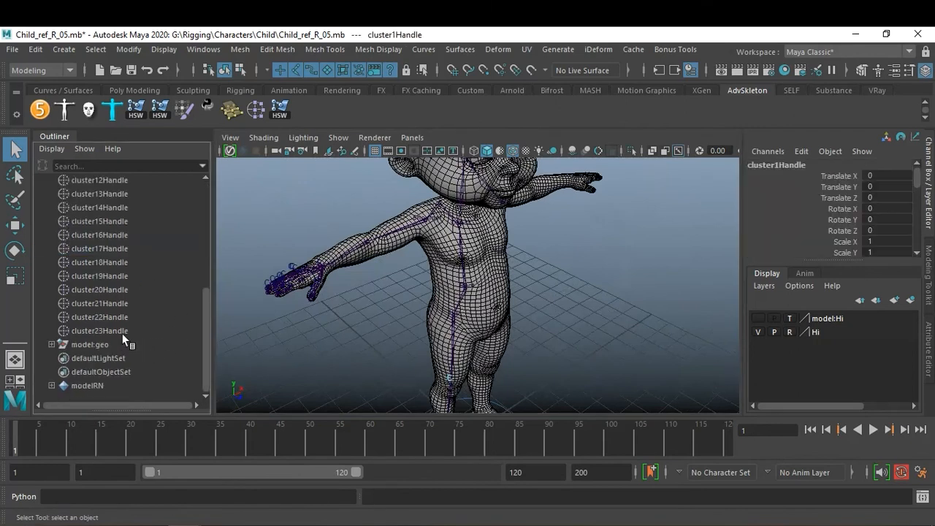
left_click(121, 331, "shift")
key("Delete")
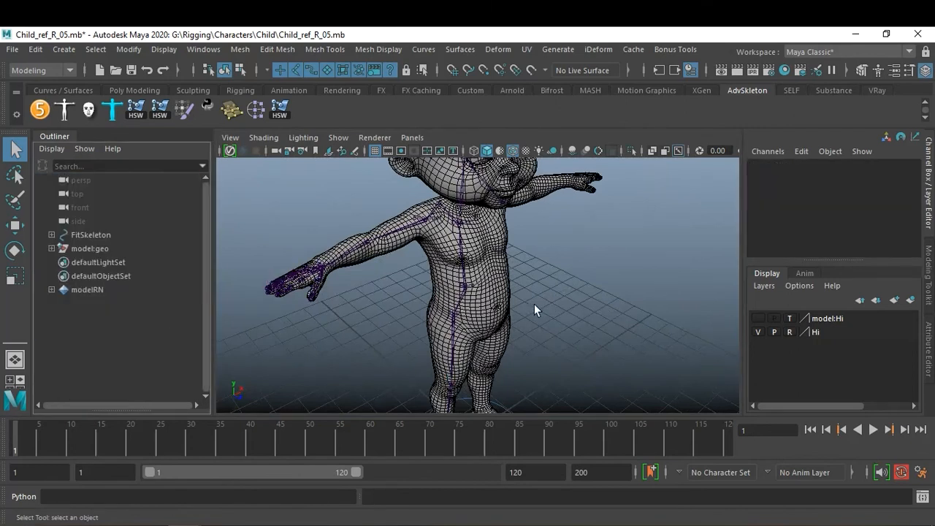
Save the scene under the new name Child_ref_R_23-02-2021_A as a Maya Binary file.
left_click_drag(515, 268, 466, 319, "alt")
right_click_drag(466, 319, 445, 315, "alt")
middle_click_drag(445, 316, 515, 274, "alt")
right_click_drag(532, 281, 473, 285, "alt")
left_click_drag(473, 289, 462, 300, "alt")
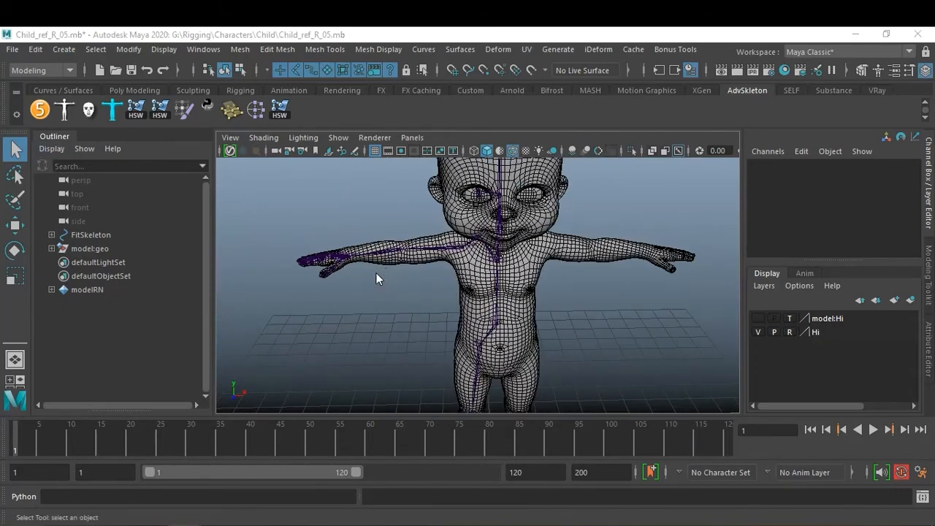
key("ctrl+shift+s")
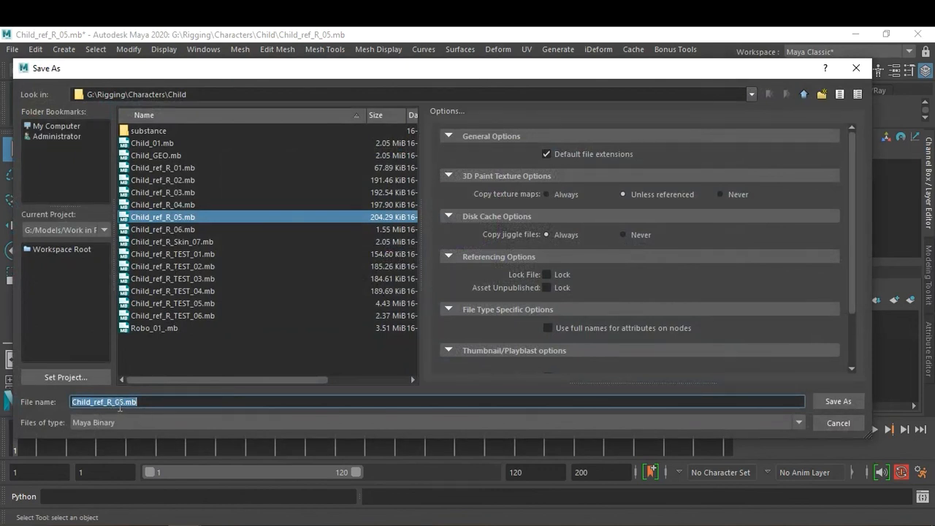
left_click_drag(115, 402, 140, 402)
type("23-02-2021_A")
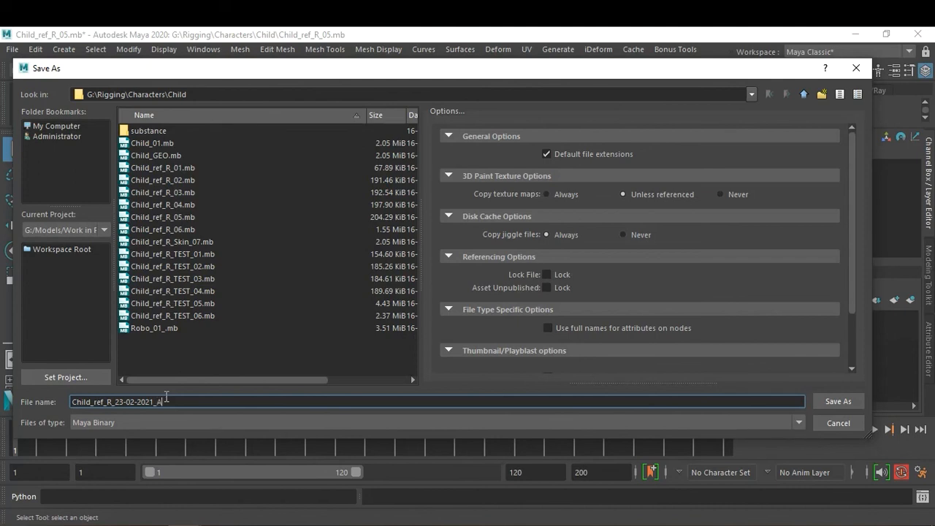
key("Return")
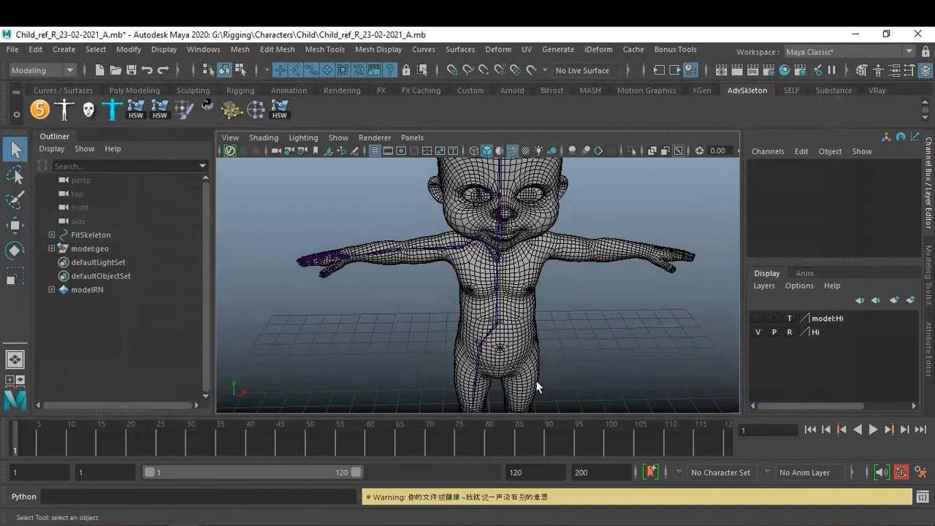
Open the AdvancedSkeleton tool and turn on the pole-vector display for the fit skeleton.
scroll(621, 330, "down", 3)
left_click_drag(628, 329, 497, 333, "alt")
scroll(509, 333, "up", 2)
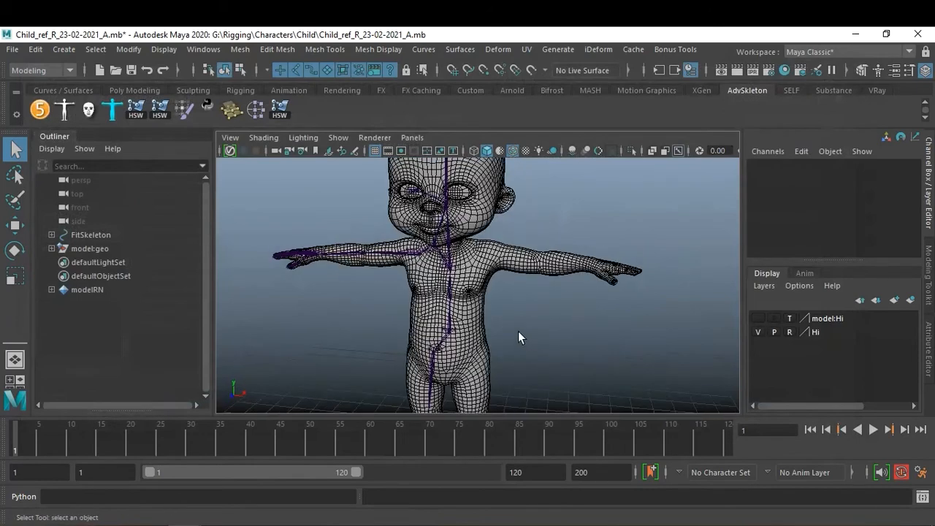
left_click(41, 109)
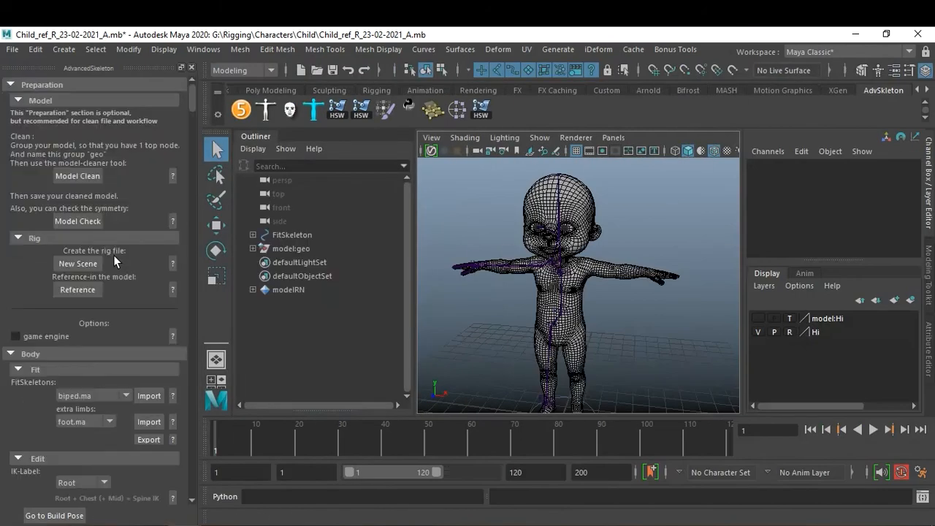
scroll(126, 276, "down", 10)
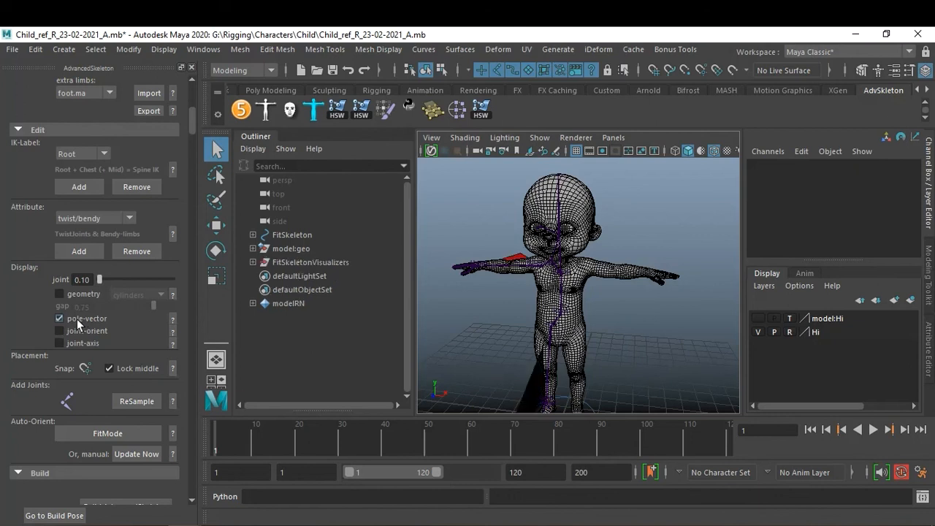
Examine the pole-vector directions at the elbow and knee from the side of the character.
left_click_drag(541, 332, 629, 326, "alt")
scroll(634, 345, "up", 3)
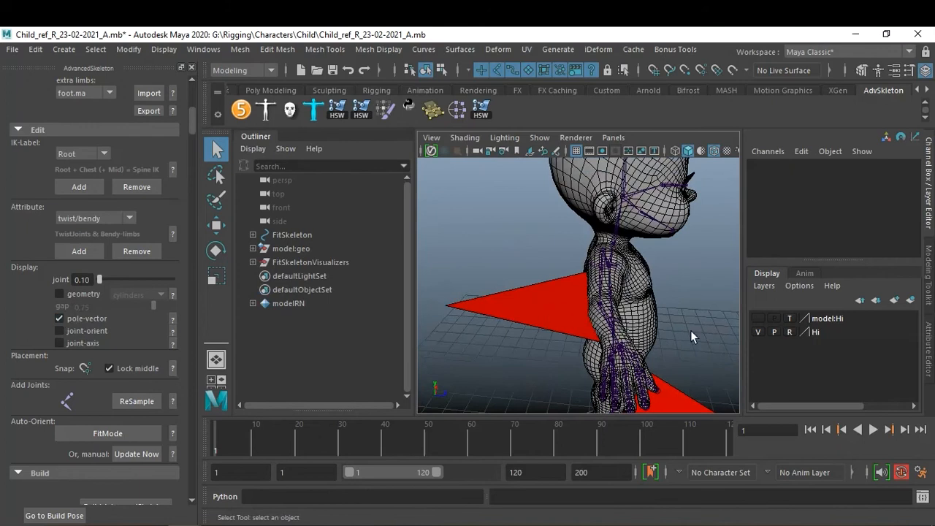
left_click_drag(691, 331, 627, 325, "alt")
left_click_drag(541, 326, 651, 326, "alt")
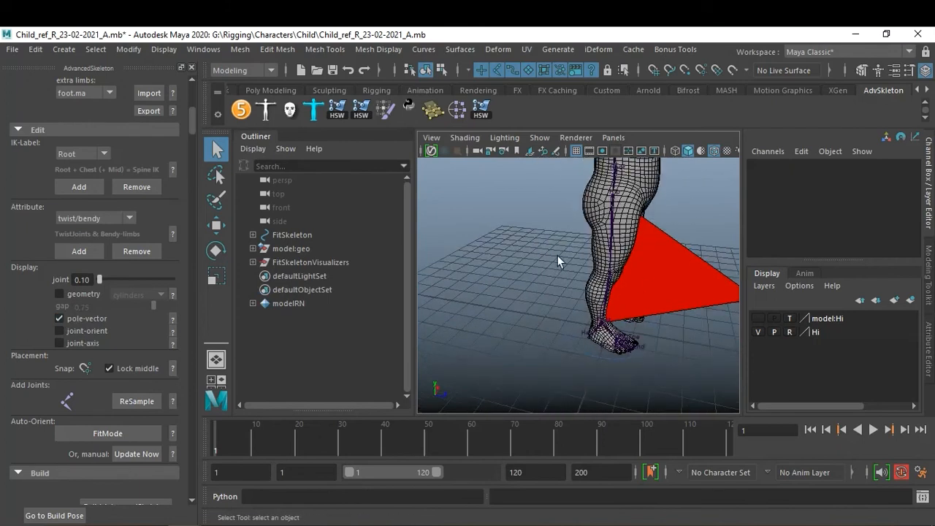
middle_click_drag(577, 286, 545, 306, "alt")
right_click_drag(545, 306, 594, 323, "alt")
middle_click_drag(594, 324, 555, 312, "alt")
left_click_drag(555, 312, 569, 316, "alt")
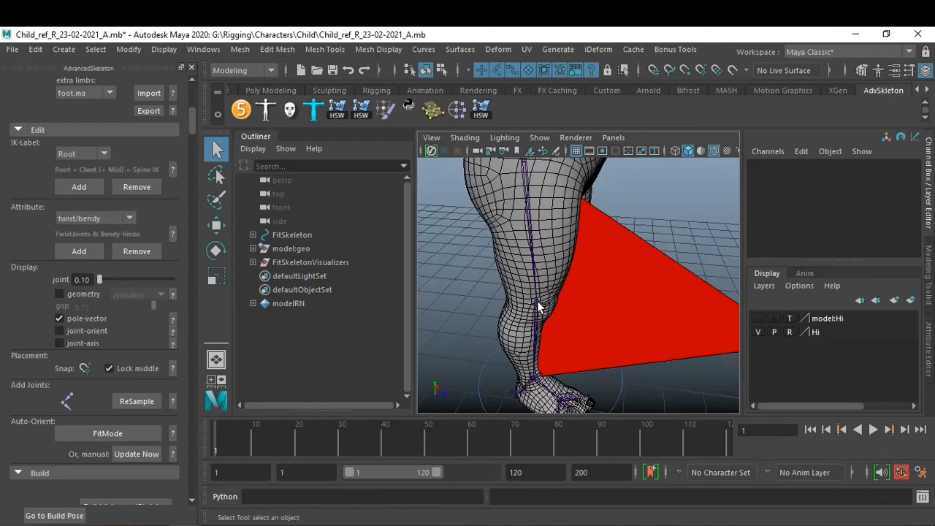
Move the fit skeleton's knee joint backward until its pole vector points behind the leg.
left_click(538, 307)
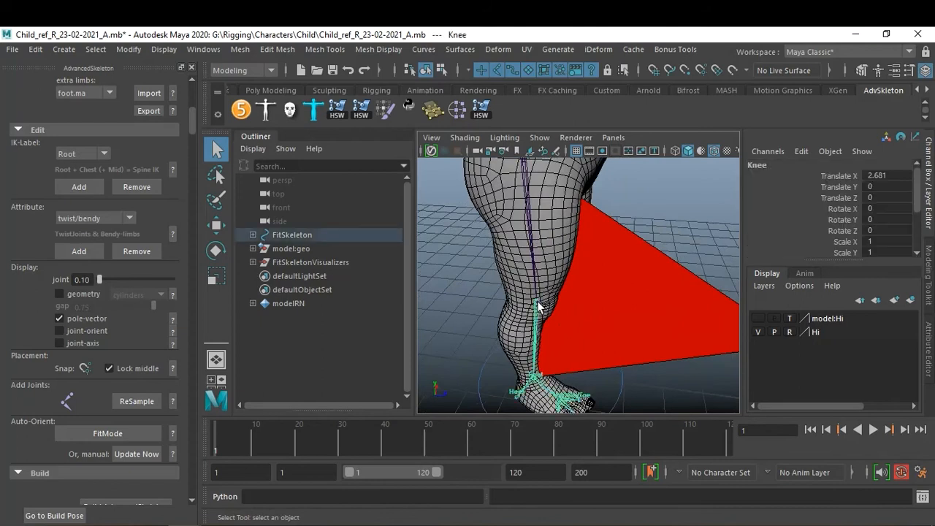
key("w")
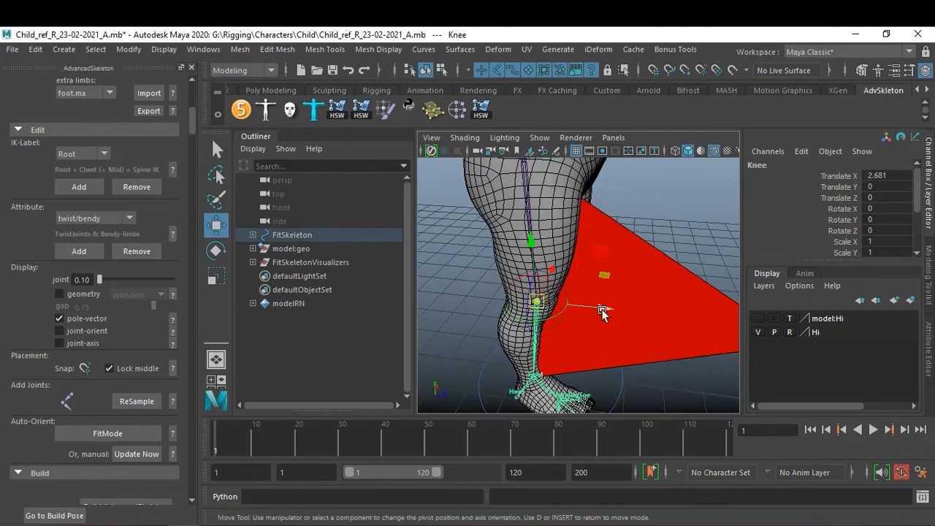
left_click_drag(604, 313, 507, 323)
scroll(588, 312, "down", 5)
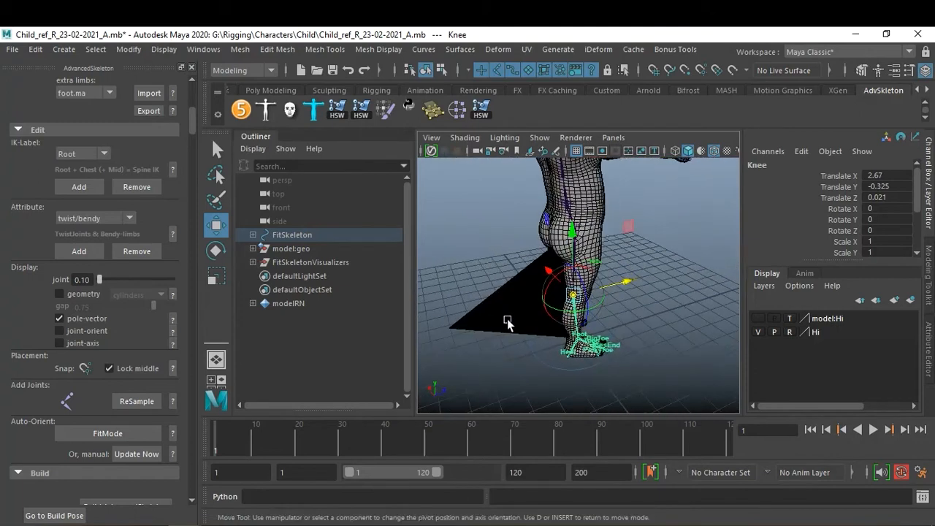
Move the knee joint forward to about X 2.678, Y -0.079, Z 0 so its pole vector points ahead, and deselect it.
scroll(508, 323, "up", 3)
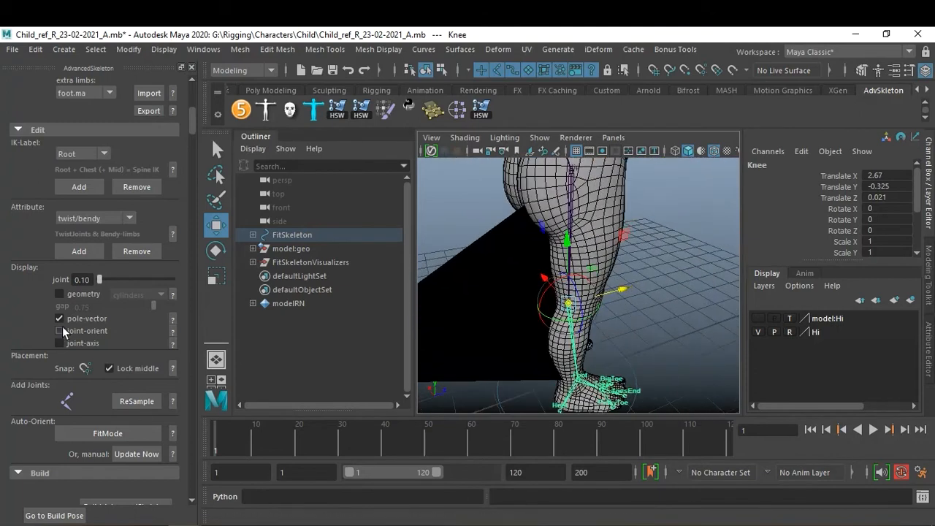
left_click_drag(626, 290, 594, 270)
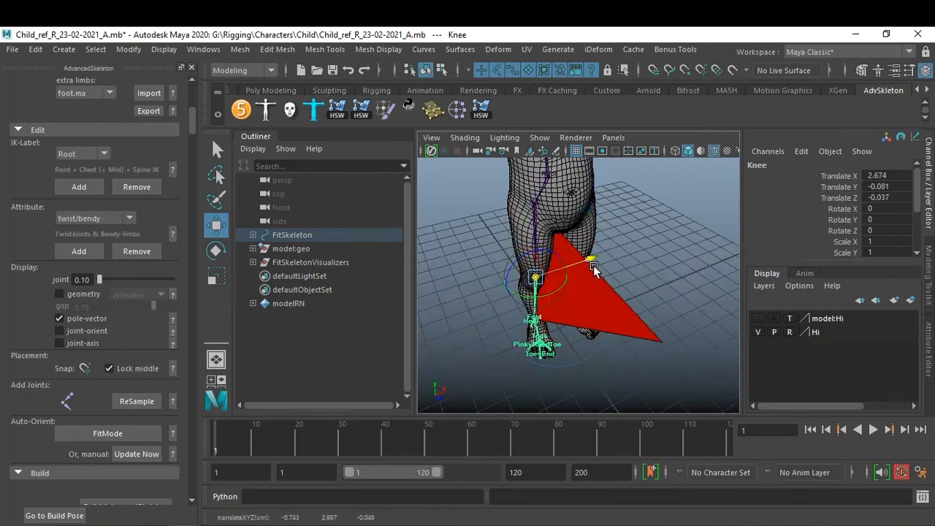
left_click_drag(572, 313, 602, 294, "alt")
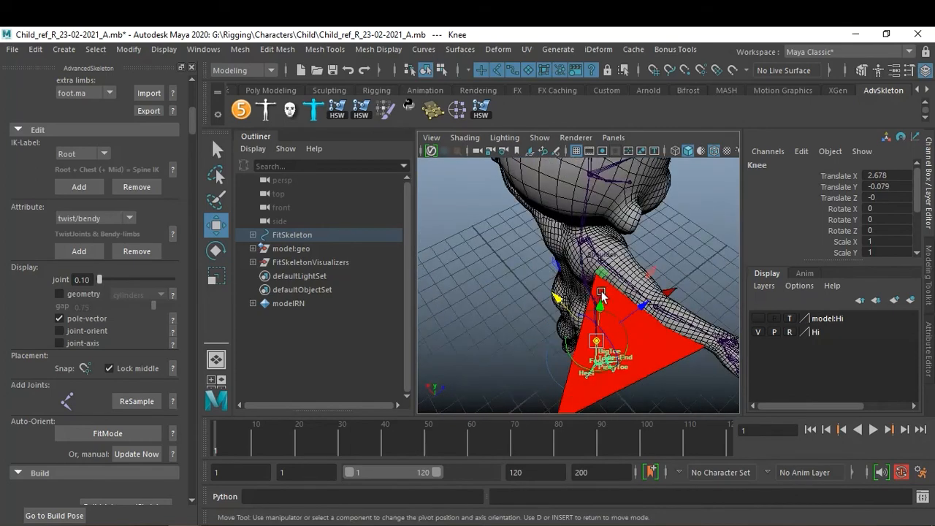
right_click_drag(638, 364, 573, 353, "alt")
left_click_drag(573, 353, 594, 330, "alt")
left_click(665, 275)
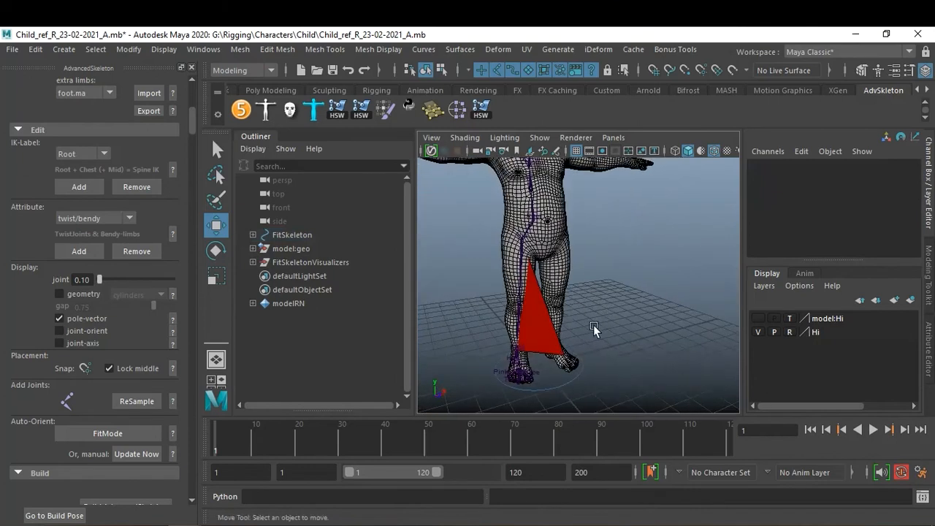
Turn off the pole-vector display for the fit skeleton.
left_click(59, 319)
left_click_drag(622, 302, 641, 327, "alt")
right_click_drag(641, 328, 607, 299, "alt")
left_click_drag(607, 299, 612, 319, "alt")
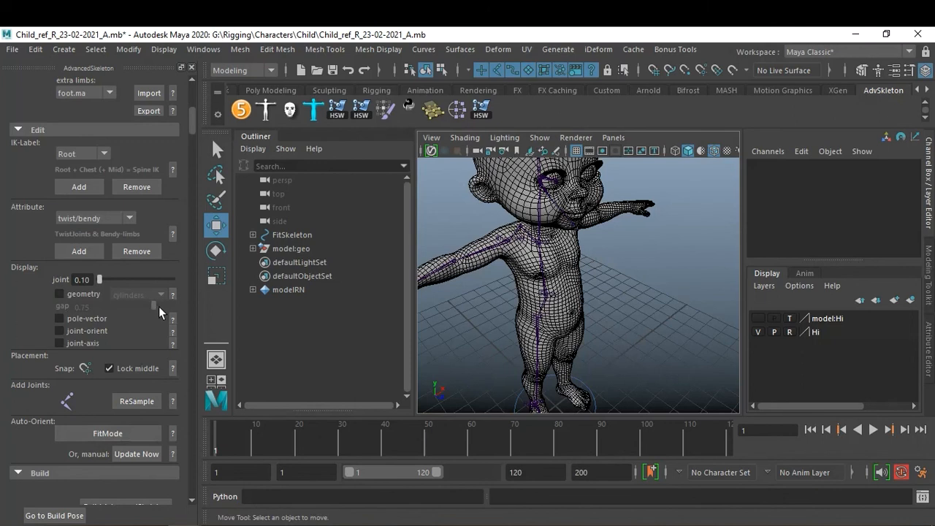
Build the AdvancedSkeleton body rig from the fit skeleton.
scroll(160, 313, "down", 8)
scroll(159, 312, "up", 6)
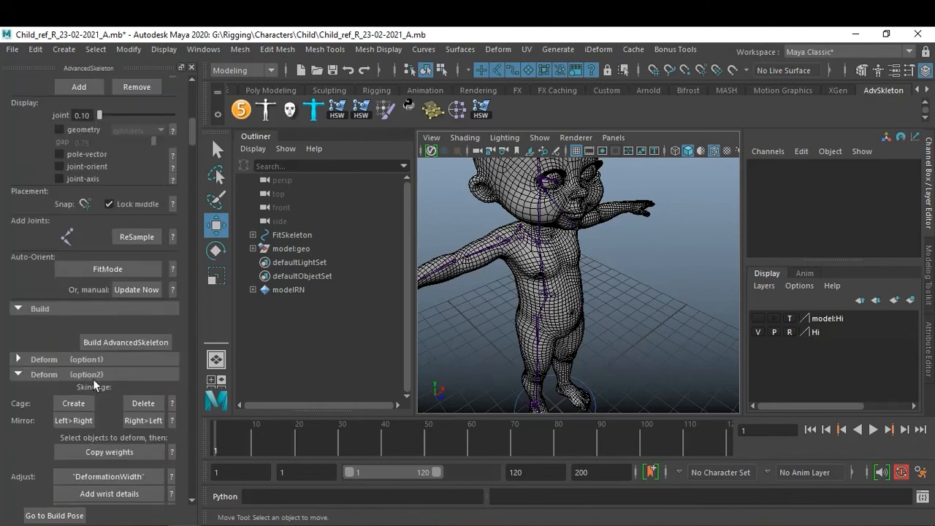
scroll(91, 374, "down", 2)
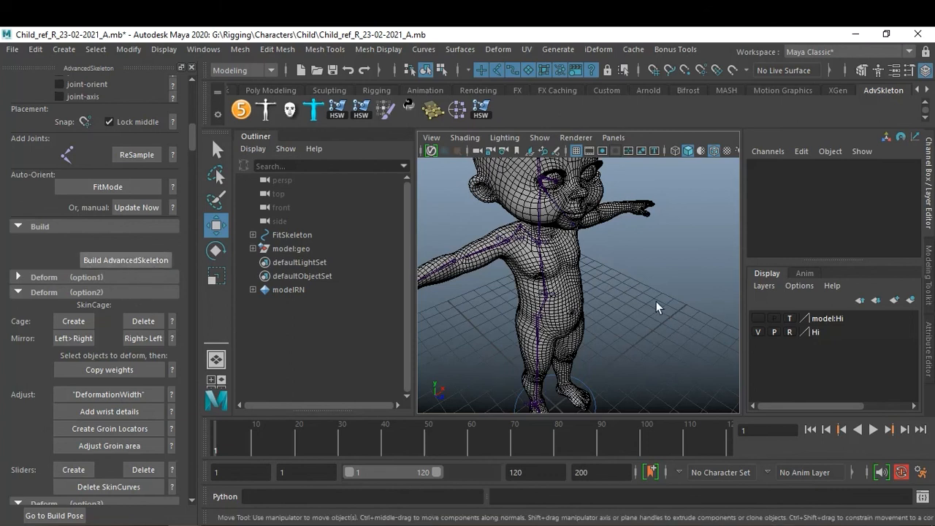
key("q")
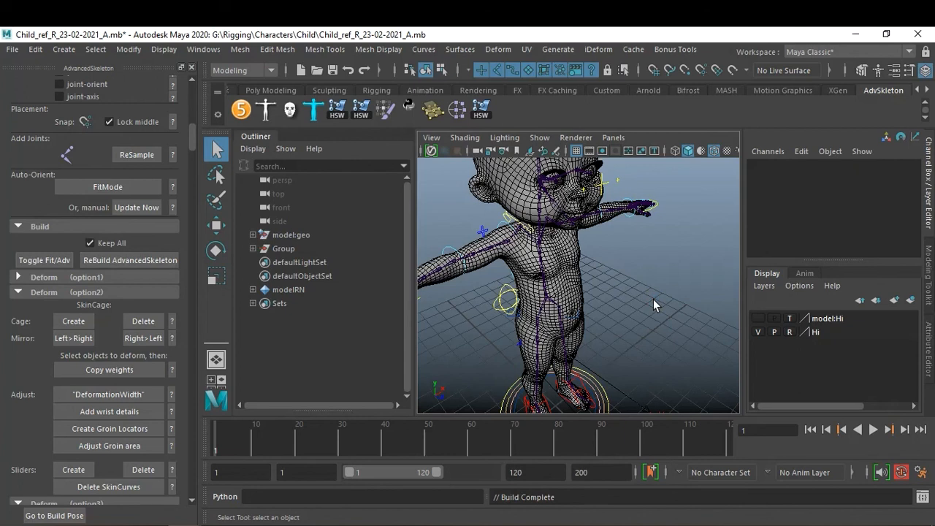
Create a SkinCage for the rig and set the Hi display layer to template mode.
left_click(70, 322)
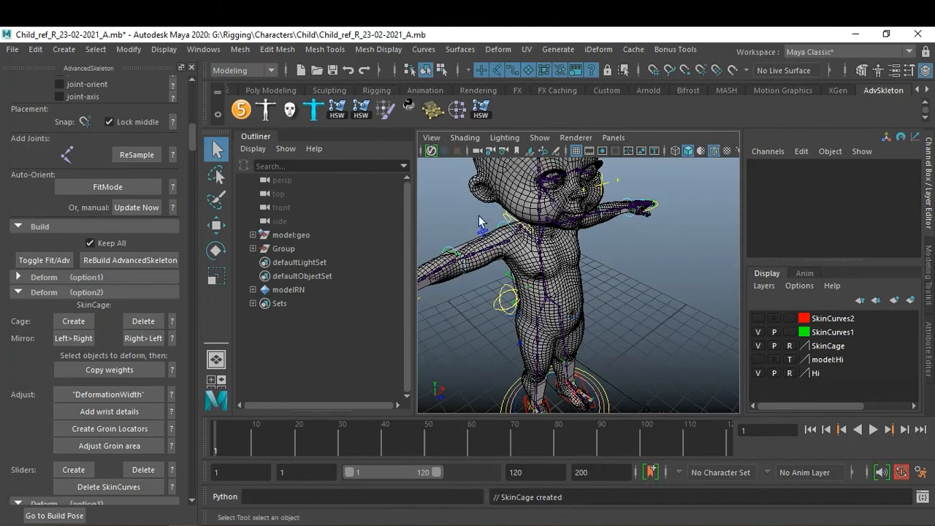
left_click(758, 373)
left_click(758, 373)
left_click(789, 373)
left_click(790, 373)
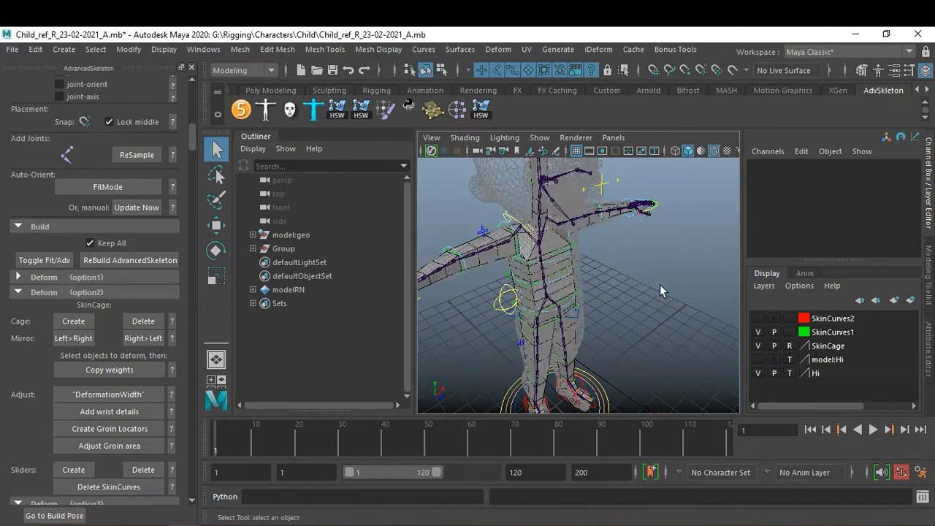
Examine how the SkinCage fits the torso, arms, hips and legs of the mesh, especially around the groin.
left_click_drag(640, 299, 546, 291, "alt")
scroll(562, 276, "up", 4)
scroll(599, 346, "up", 3)
middle_click_drag(564, 281, 617, 271, "alt")
scroll(621, 282, "down", 3)
left_click_drag(626, 320, 656, 329, "alt")
scroll(574, 350, "up", 3)
scroll(642, 322, "down", 3)
middle_click_drag(634, 319, 638, 261, "alt")
scroll(671, 299, "up", 3)
middle_click_drag(671, 299, 647, 318, "alt")
scroll(647, 318, "down", 2)
left_click_drag(647, 318, 641, 309, "alt")
middle_click_drag(640, 309, 645, 277, "alt")
left_click_drag(617, 326, 571, 314, "alt")
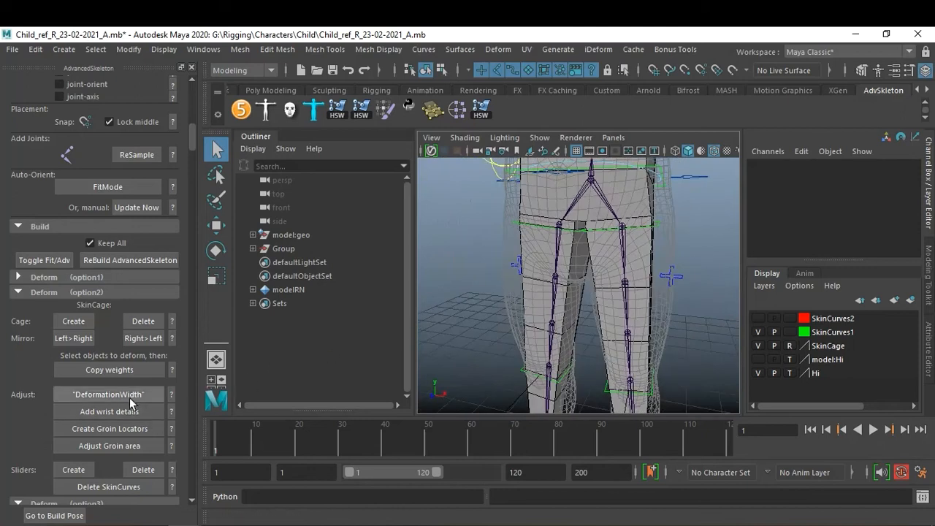
scroll(595, 313, "down", 3)
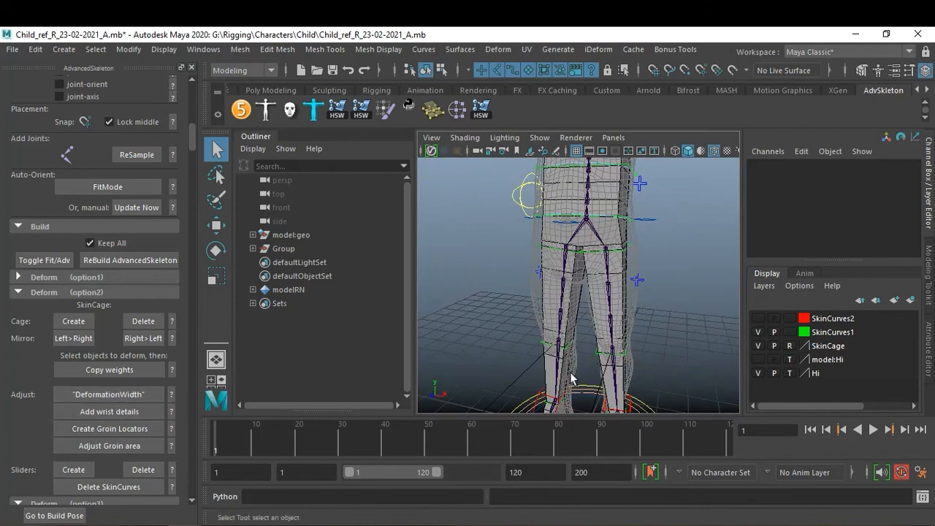
left_click_drag(720, 250, 681, 320, "alt")
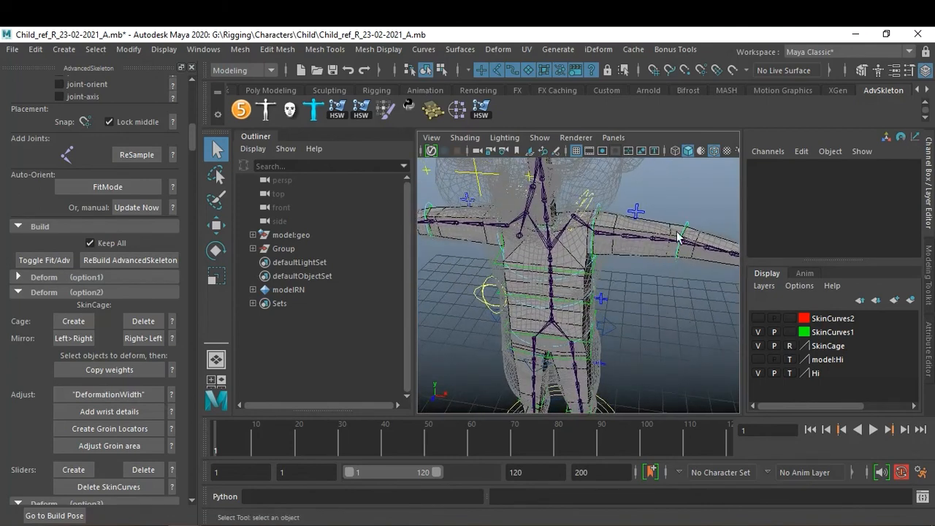
left_click_drag(497, 292, 558, 296, "alt")
scroll(559, 319, "up", 2)
middle_click_drag(558, 296, 632, 279, "alt")
scroll(601, 279, "down", 3)
scroll(626, 307, "up", 3)
mouse_move(582, 288)
left_mouse_down("alt")
mouse_move(626, 307)
mouse_move(576, 305)
left_mouse_up("alt")
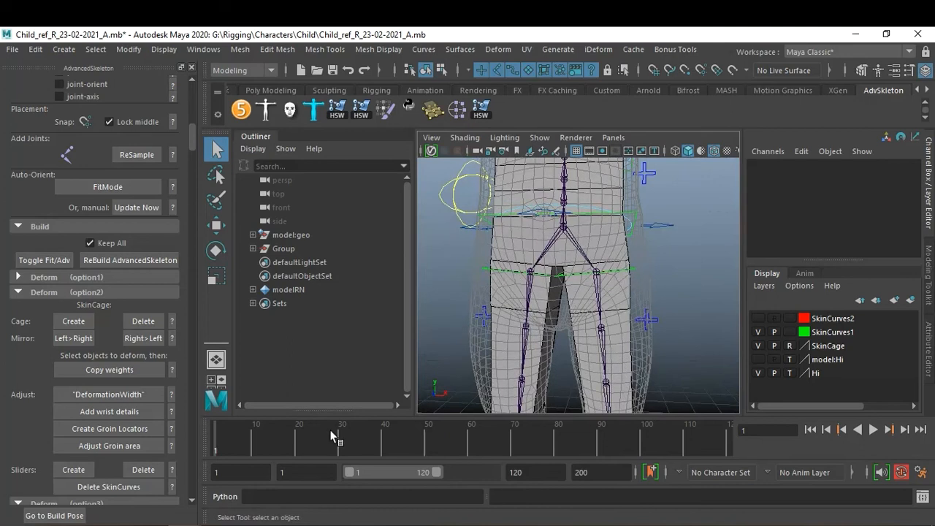
Create the groin locators for adjusting the SkinCage's groin area.
left_click(124, 448)
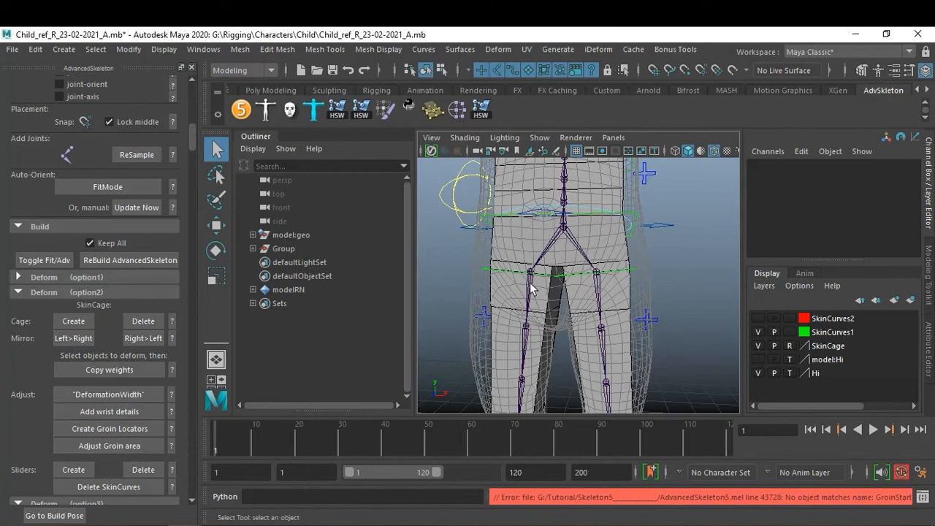
left_click(138, 430)
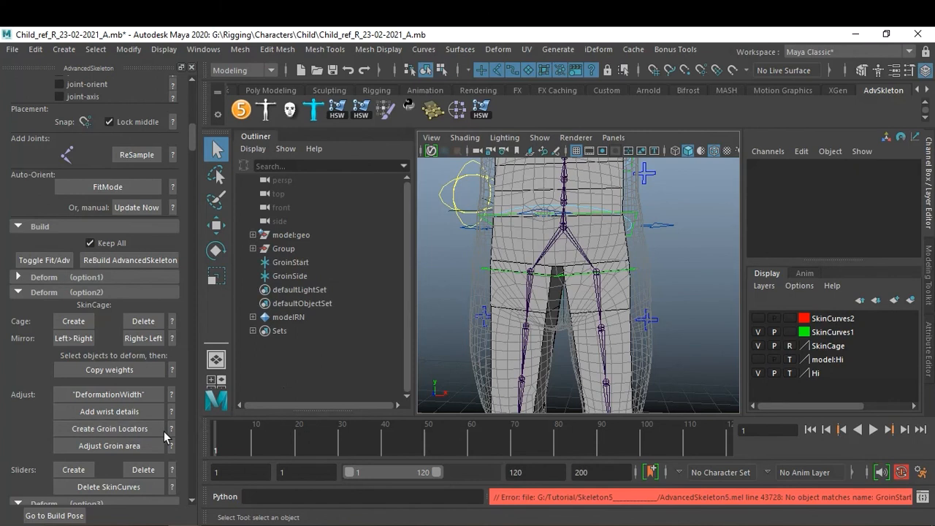
left_click_drag(613, 315, 571, 310, "alt")
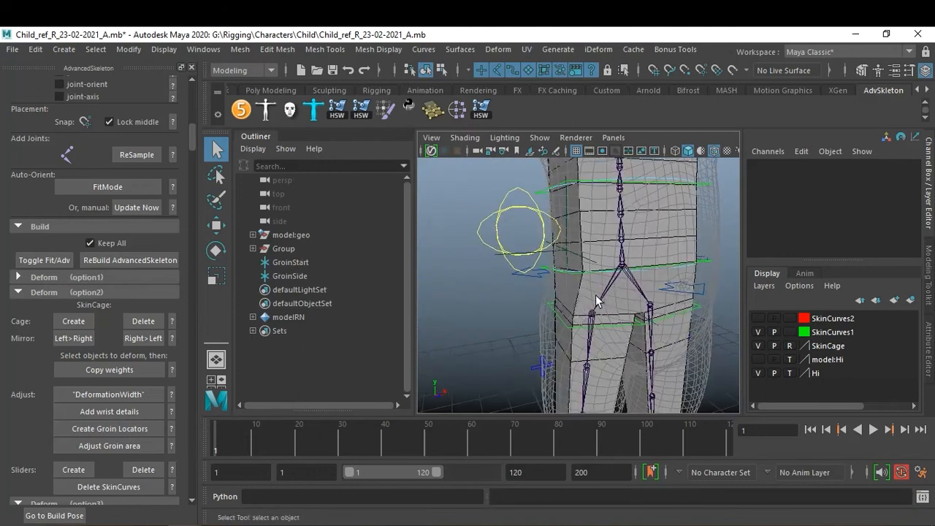
Move the GroinSide locator down and outward to the side of the hip, at about X -1.33, Y 5.809.
left_click(501, 262)
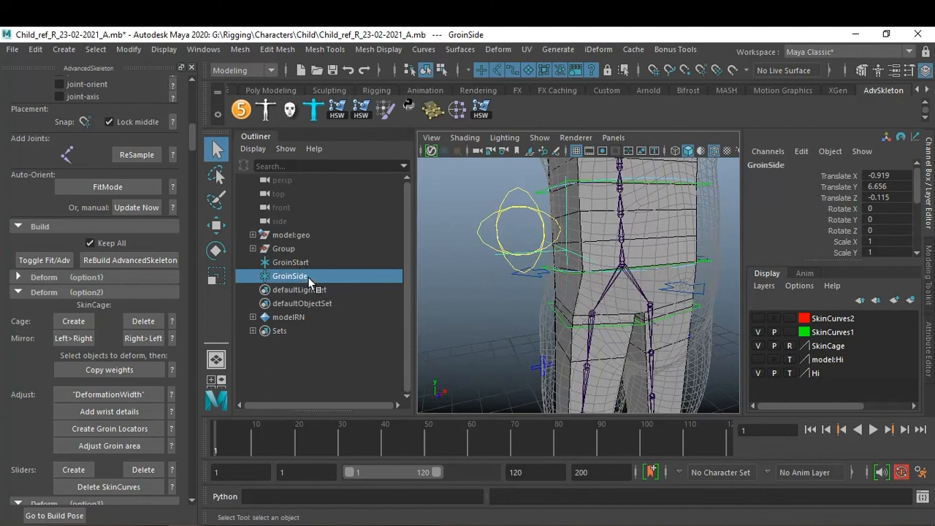
left_click_drag(582, 325, 607, 286, "alt")
right_click_drag(607, 285, 679, 271, "alt")
left_click_drag(678, 271, 691, 273, "alt")
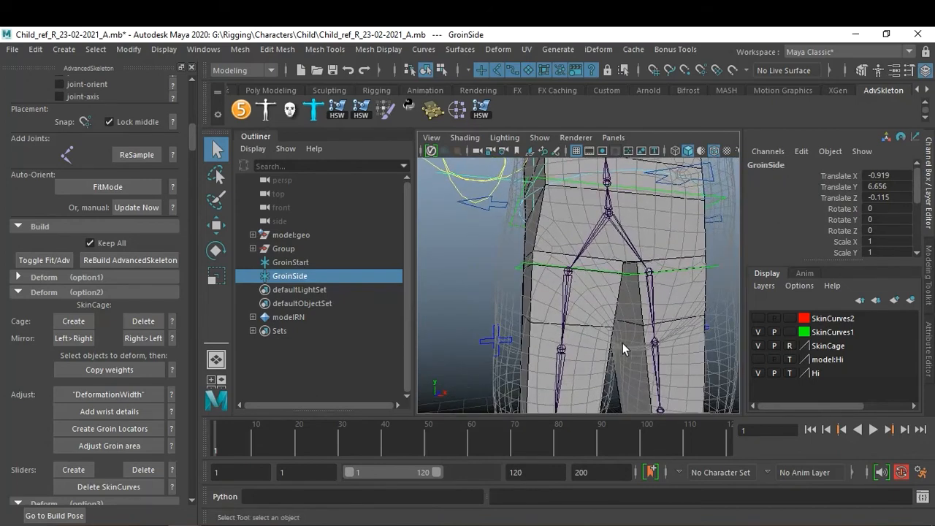
left_click_drag(656, 361, 593, 347, "alt")
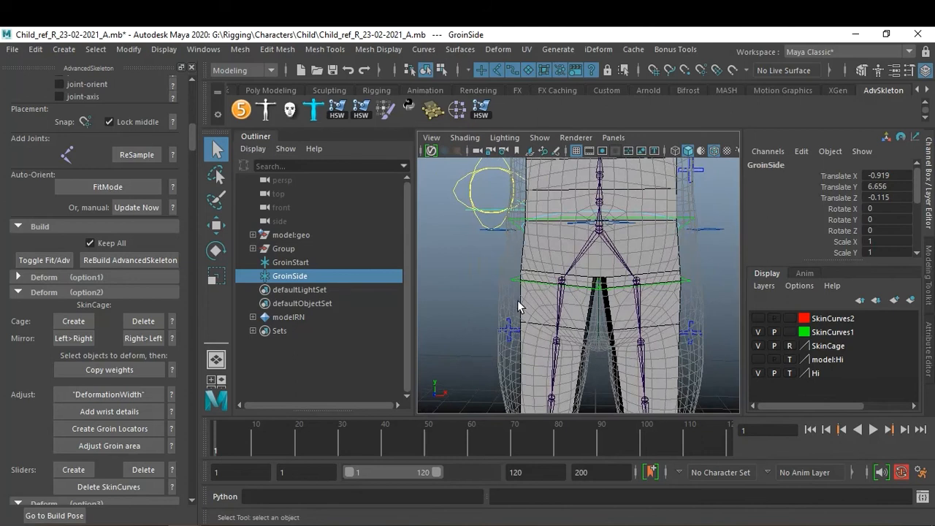
left_click_drag(533, 306, 541, 305, "alt")
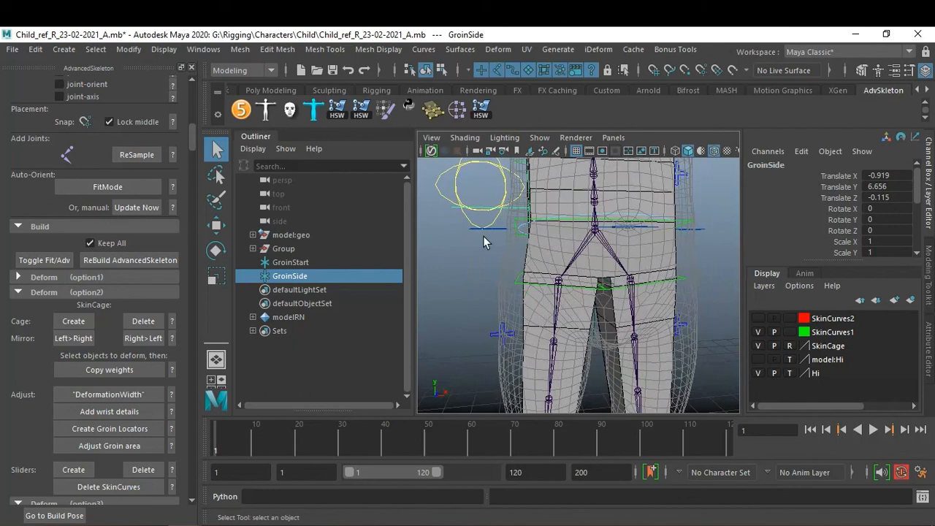
key("w")
left_click_drag(531, 174, 498, 334)
left_click_drag(598, 263, 567, 266)
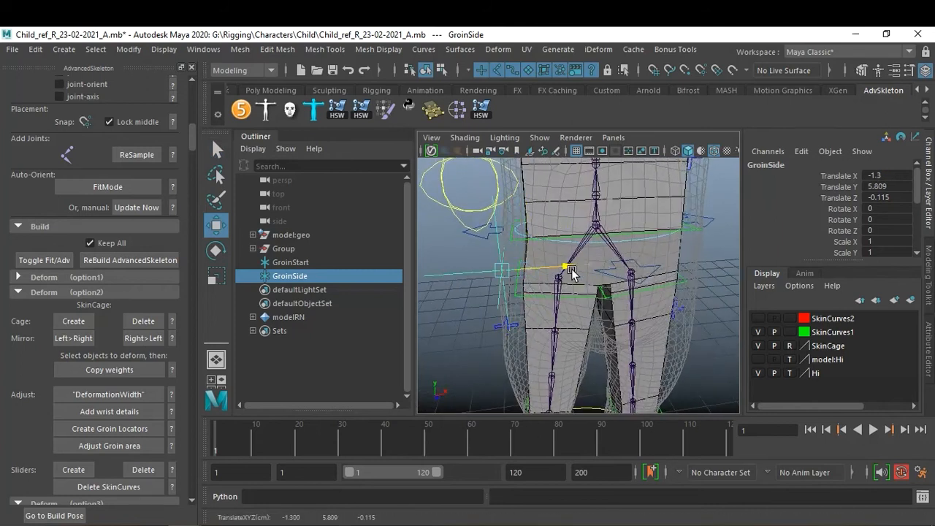
left_click_drag(604, 296, 600, 263, "alt")
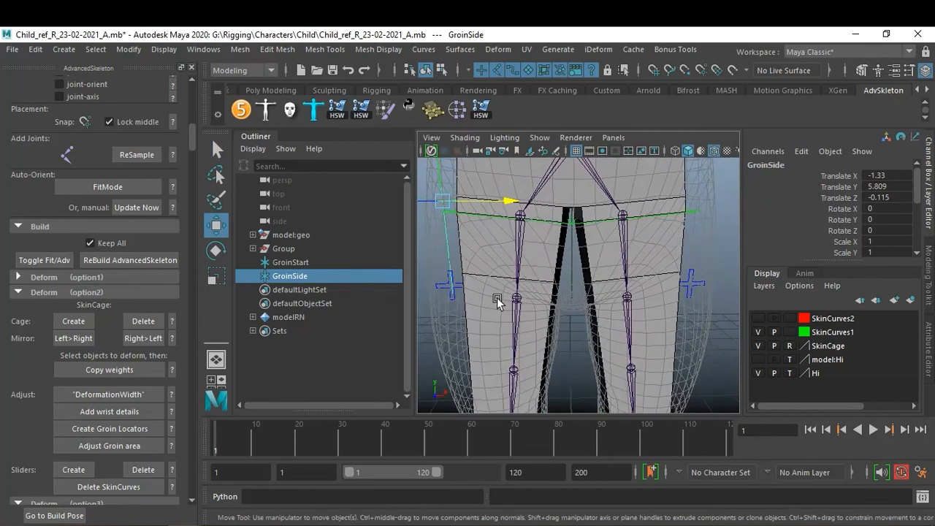
Lower the GroinStart locator to the crotch, at about Translate Y 4.6.
left_click(290, 262)
left_click_drag(581, 184, 582, 287)
left_click_drag(648, 342, 575, 292, "alt")
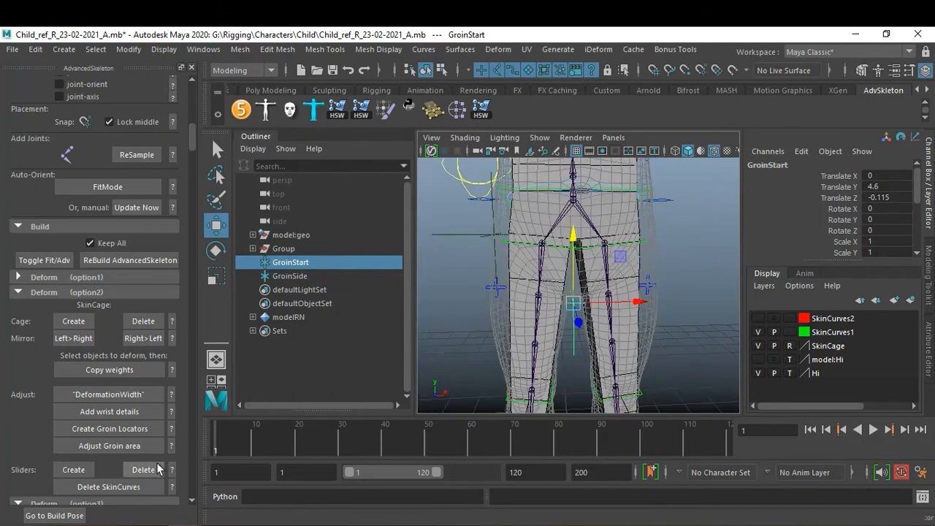
Adjust the SkinCage's groin area from the placed locators.
left_click(108, 446)
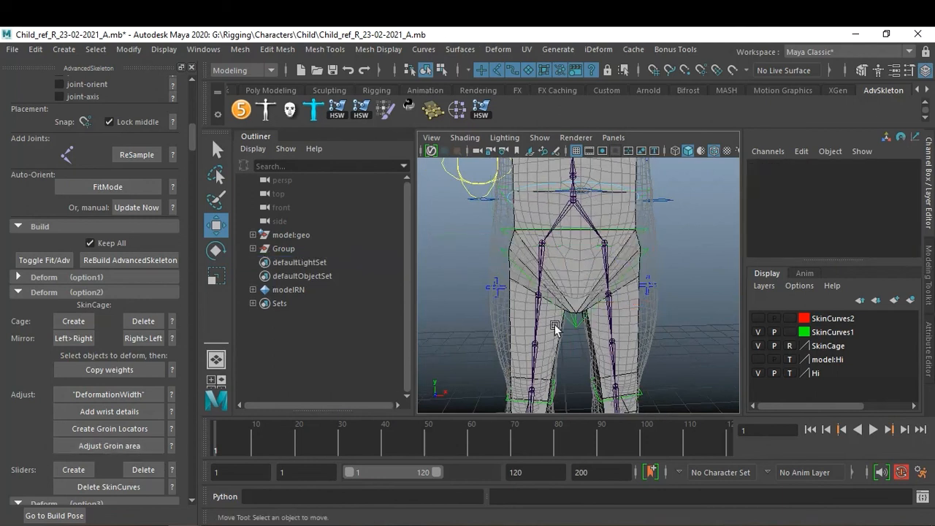
left_click_drag(721, 311, 593, 324, "alt")
scroll(691, 329, "up", 5)
scroll(672, 299, "down", 4)
right_click_drag(593, 324, 548, 306, "alt")
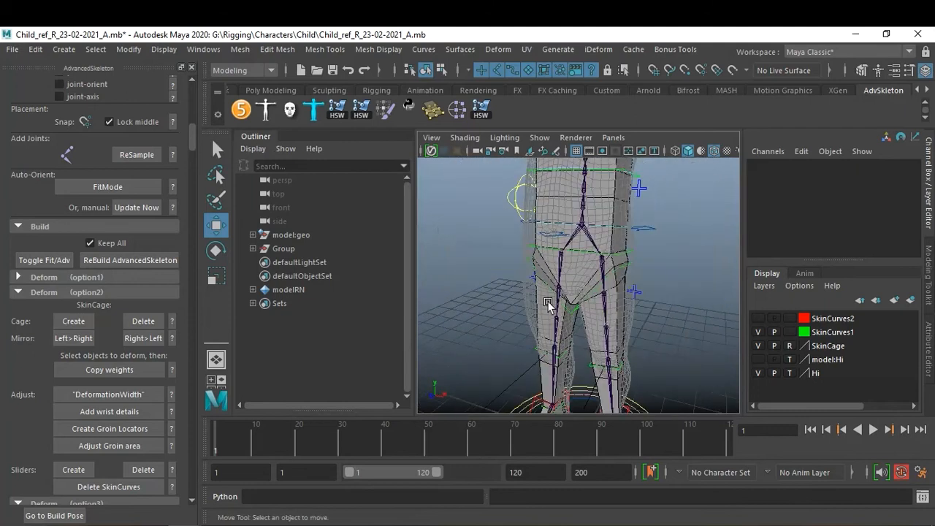
Test the leg deformation by moving IKLeg_L to about Y 1.962, Z -3.42, and return the rig to its build pose.
left_click_drag(548, 307, 670, 315, "alt")
right_click_drag(671, 315, 645, 284, "alt")
middle_click_drag(646, 283, 645, 327, "alt")
right_click_drag(596, 312, 659, 329, "alt")
left_click_drag(658, 329, 704, 339, "alt")
left_click_drag(691, 286, 602, 257, "alt")
middle_click_drag(603, 257, 625, 226, "alt")
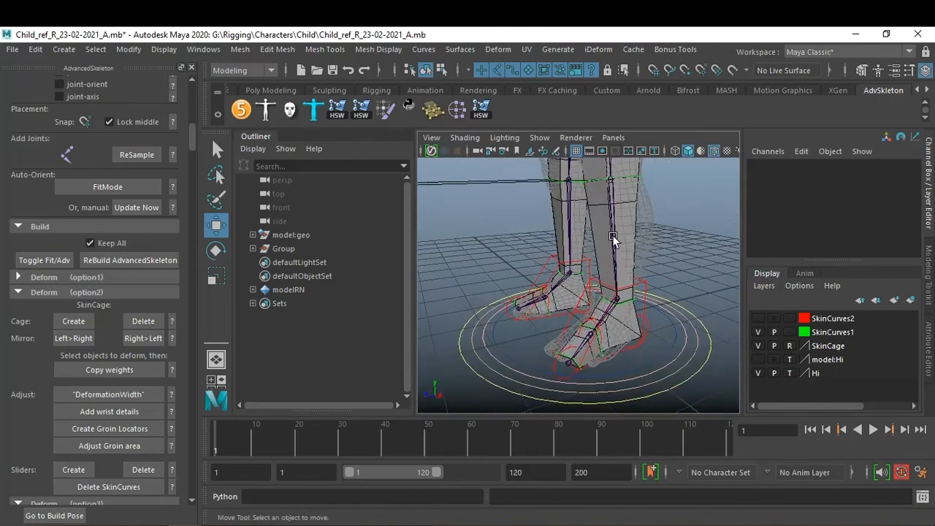
right_click_drag(625, 225, 665, 286, "alt")
left_click_drag(666, 286, 606, 294, "alt")
left_click(734, 298)
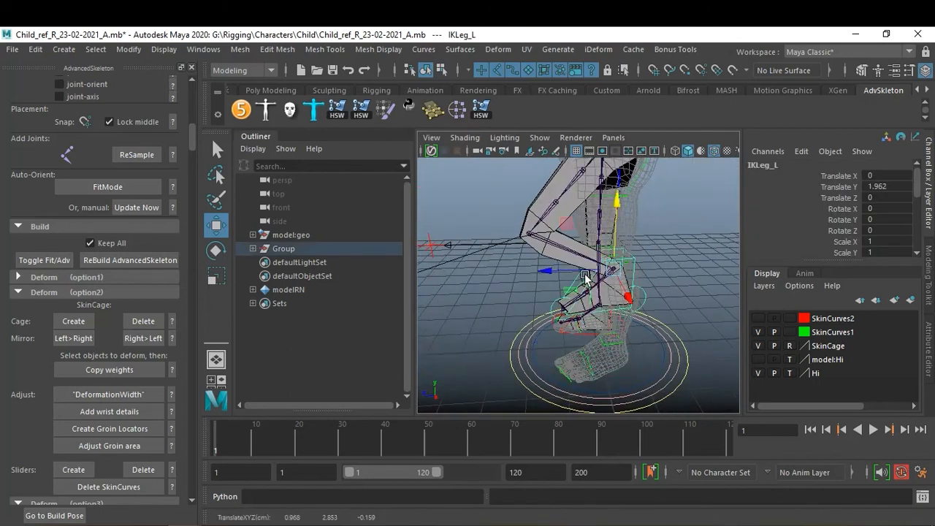
left_click_drag(559, 276, 707, 330)
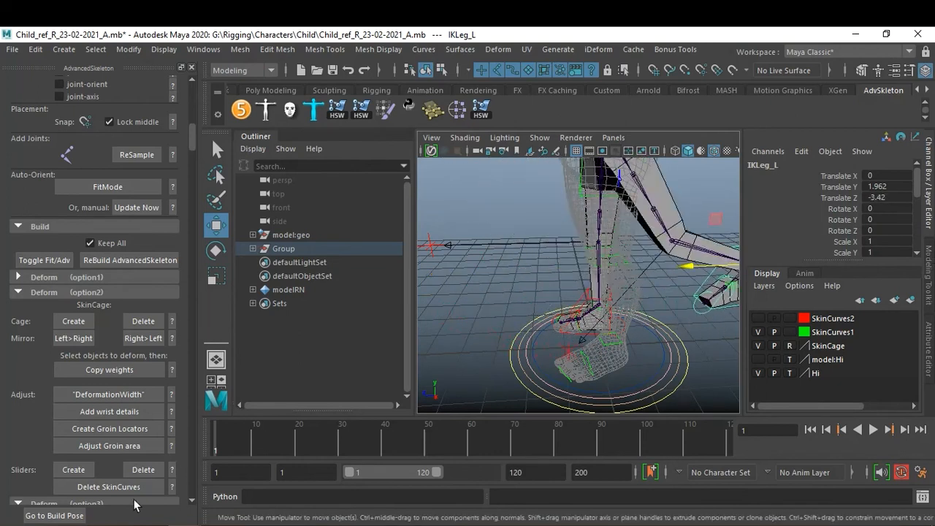
left_click(75, 515)
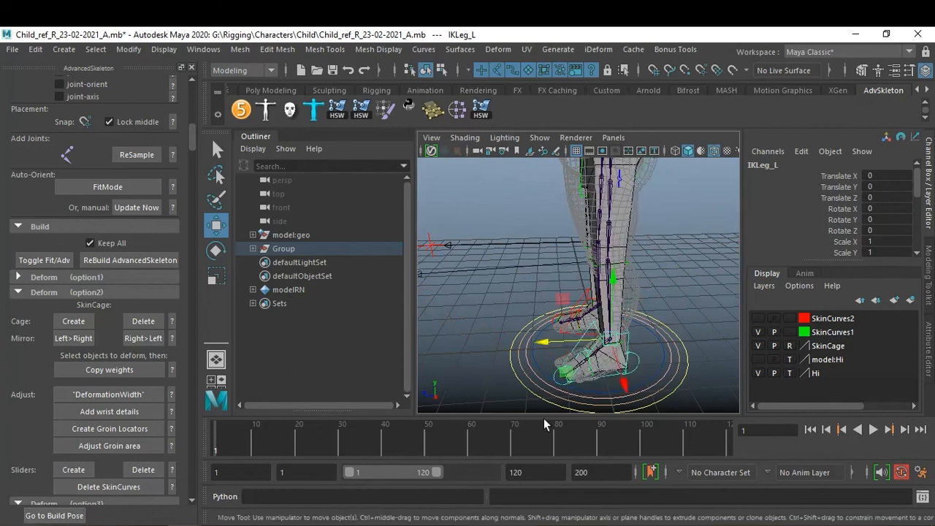
Move the Spine1_M_middleProfile curve forward to about Translate Z 0.279 and deepen it to about Scale Y 1.037.
left_click(606, 275)
left_click_drag(605, 275, 620, 232, "alt")
middle_click_drag(619, 232, 634, 330, "alt")
left_click_drag(634, 330, 650, 290, "alt")
middle_click_drag(650, 290, 602, 377, "alt")
right_click_drag(603, 376, 636, 353, "alt")
left_click_drag(610, 374, 588, 322, "alt")
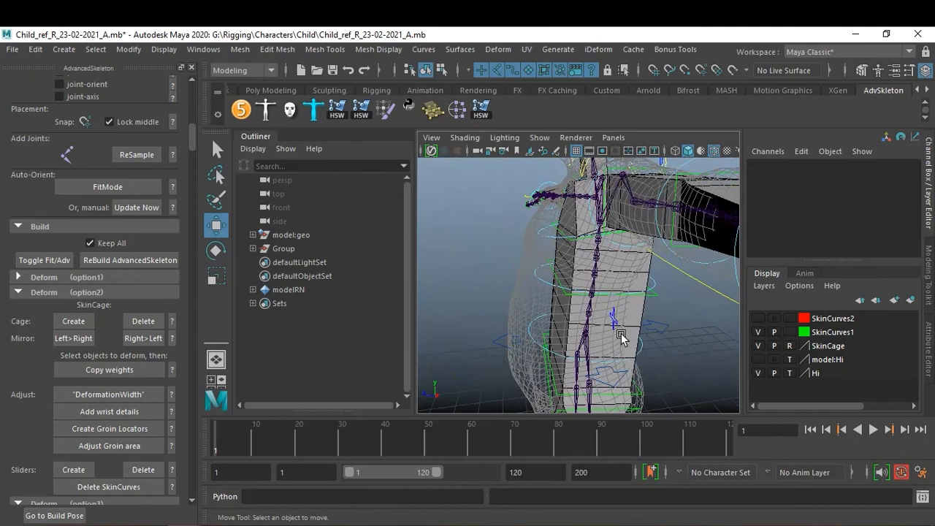
left_click_drag(650, 349, 641, 316, "alt")
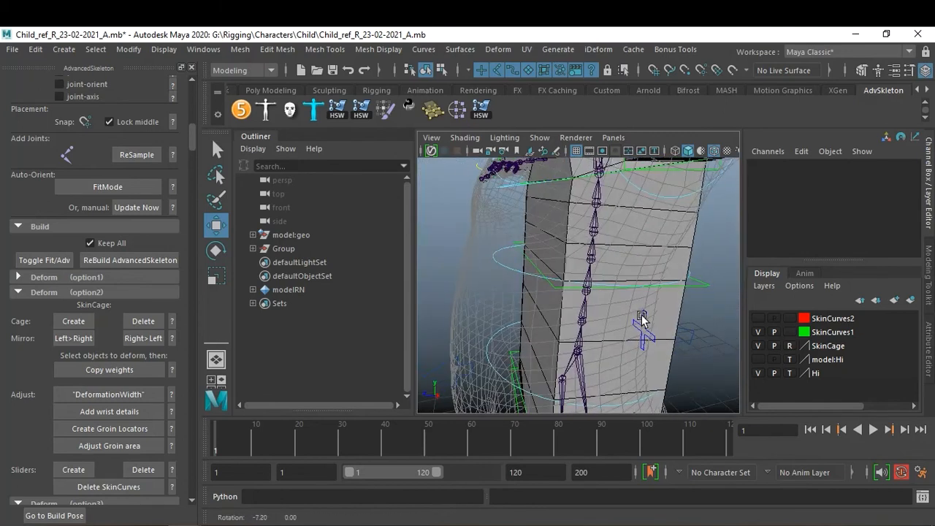
left_click(555, 290)
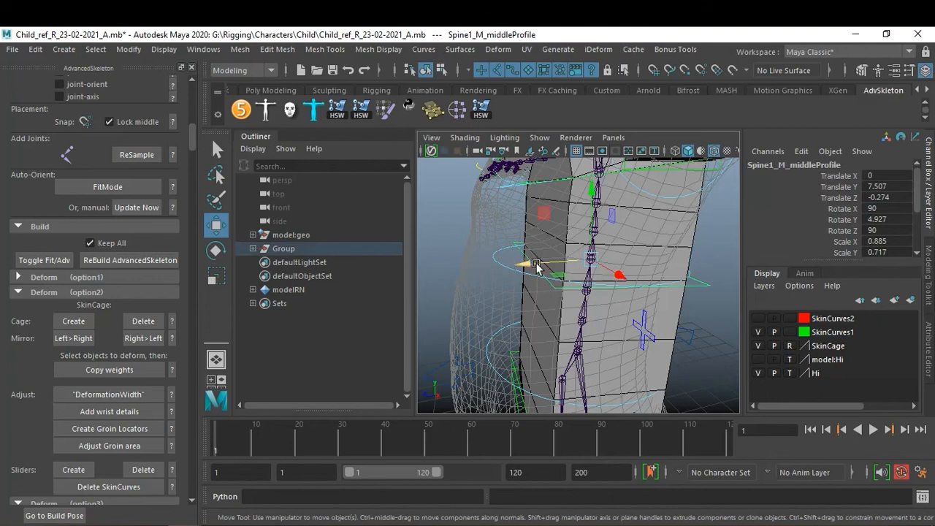
left_click_drag(528, 268, 474, 270)
key("r")
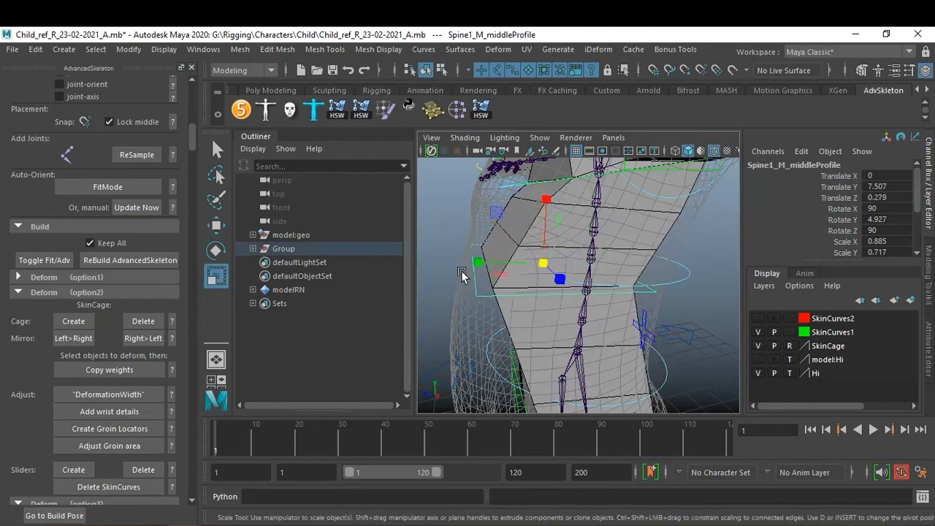
left_click_drag(480, 267, 456, 265)
Move the Root_M_middleProfile curve forward to about Translate Z 0.2 and deepen it to about Scale Y 1.057.
left_click_drag(601, 309, 588, 284, "alt")
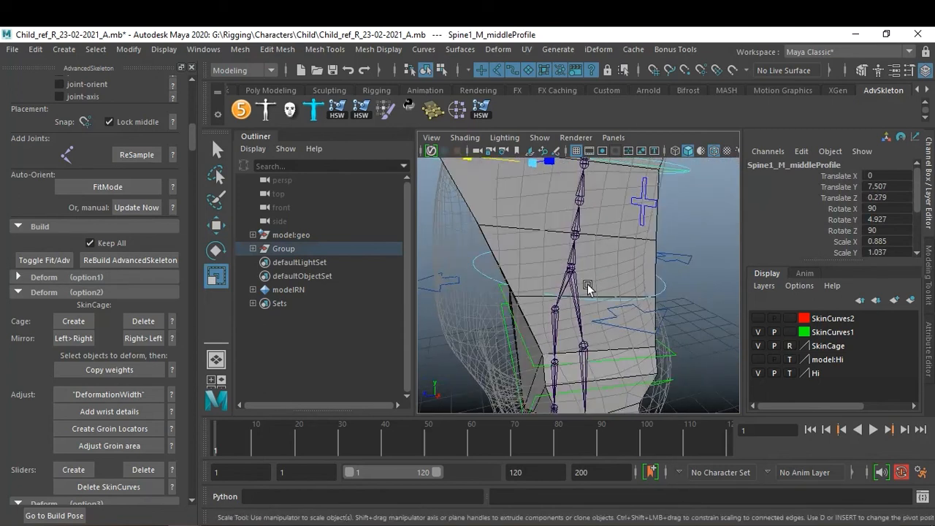
left_click(516, 329)
left_click(505, 299)
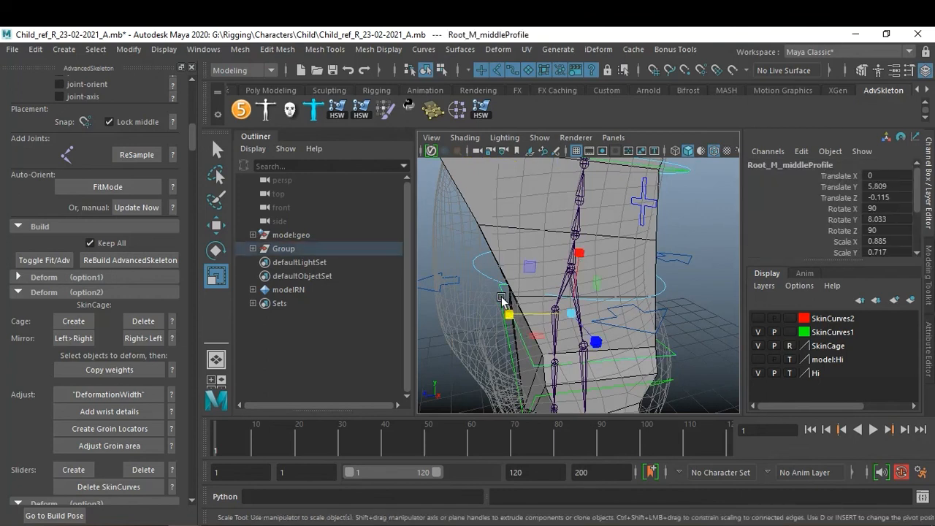
left_click(502, 300)
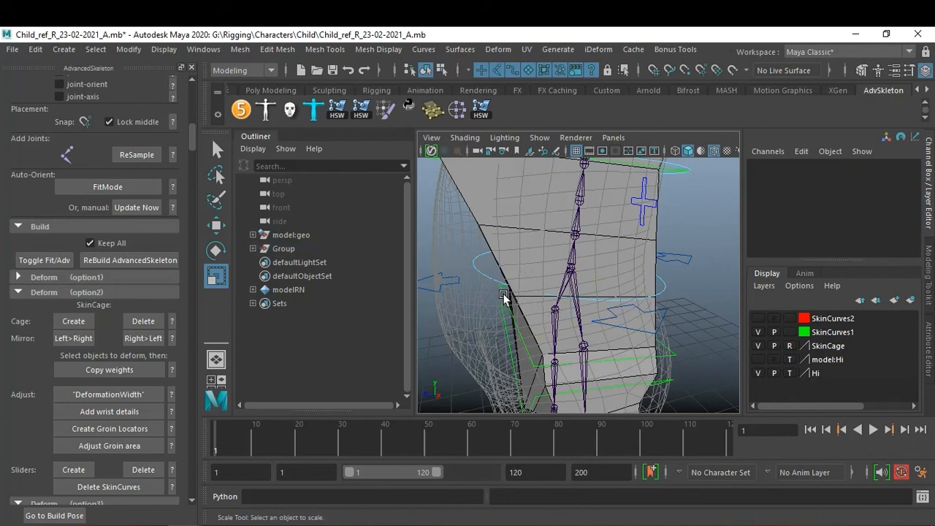
left_click_drag(520, 306, 550, 306, "alt")
left_click(498, 290)
left_click(498, 289)
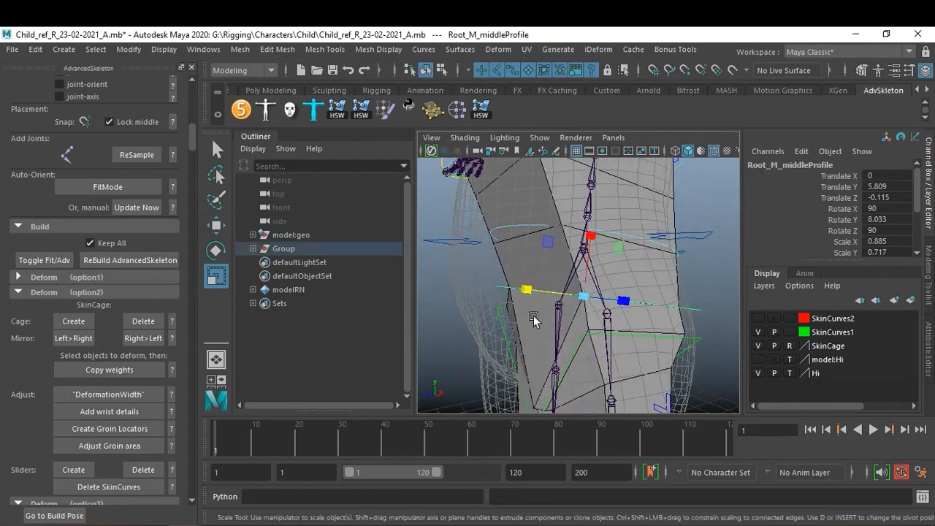
key("w")
left_click_drag(533, 319, 488, 313, "alt")
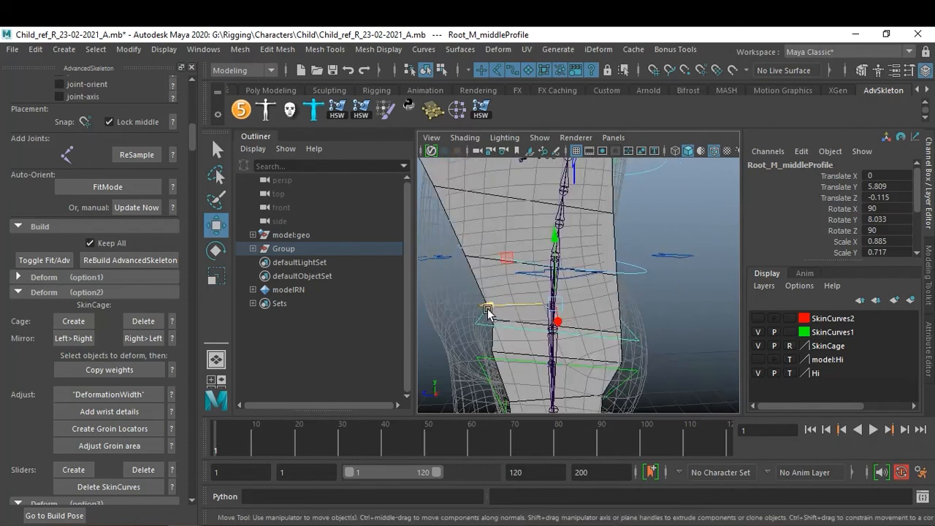
left_click_drag(541, 331, 501, 306, "alt")
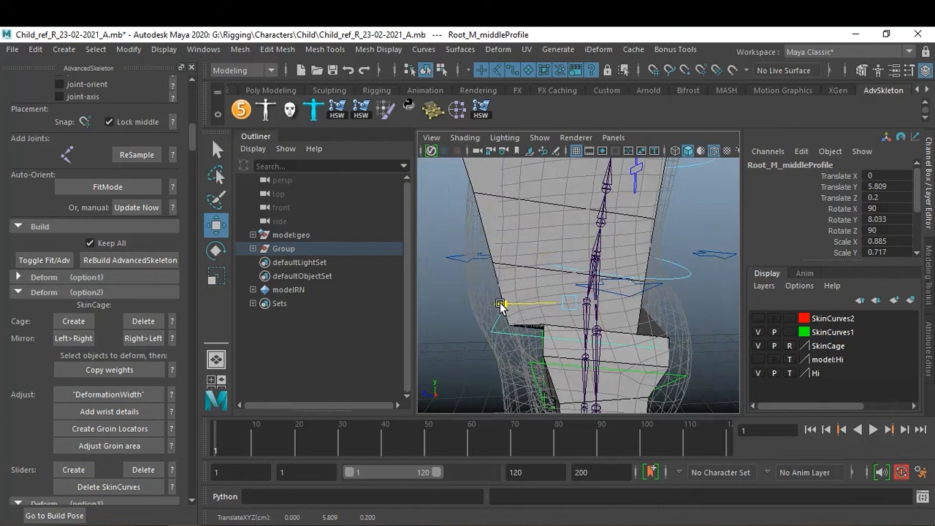
key("r")
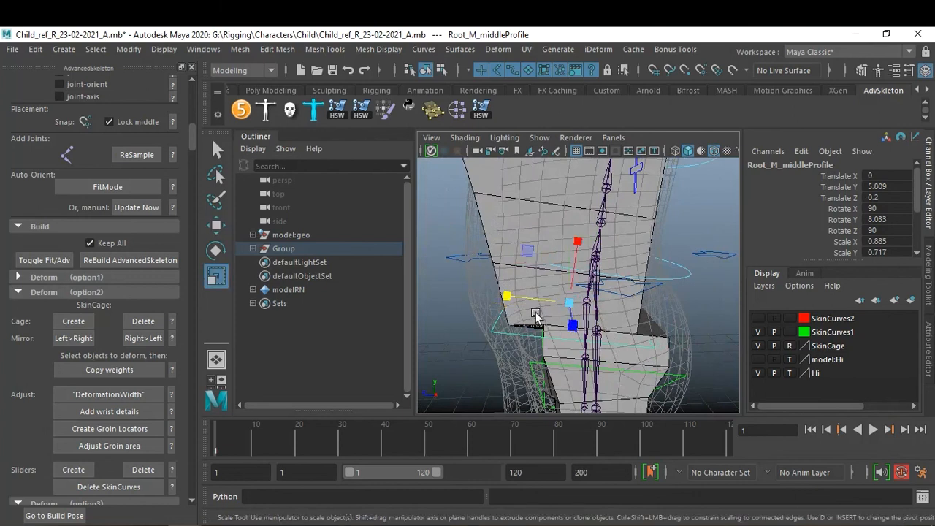
left_click_drag(511, 299, 476, 292)
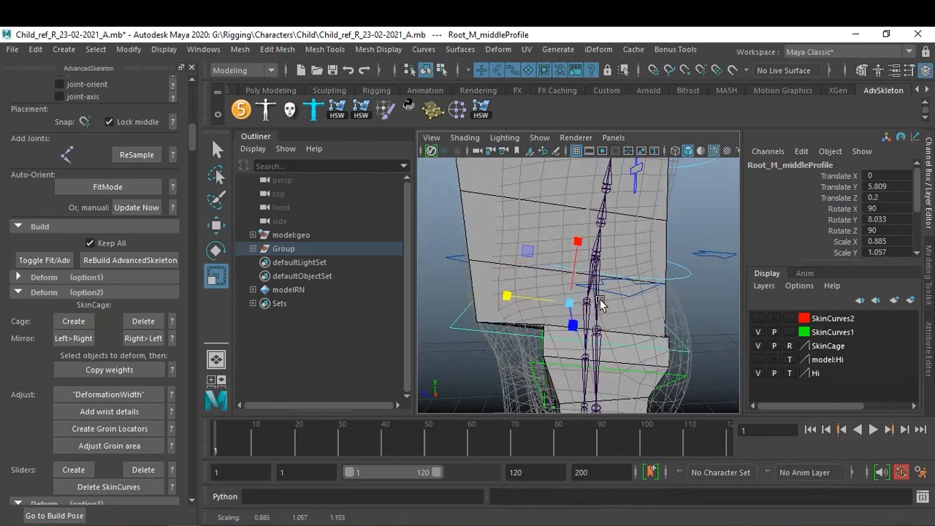
Raise the Root_M_middleProfile curve to about Translate Y 6.095 and narrow it slightly across the hips.
key("w")
left_click_drag(568, 243, 574, 221)
left_click_drag(570, 294, 689, 285, "alt")
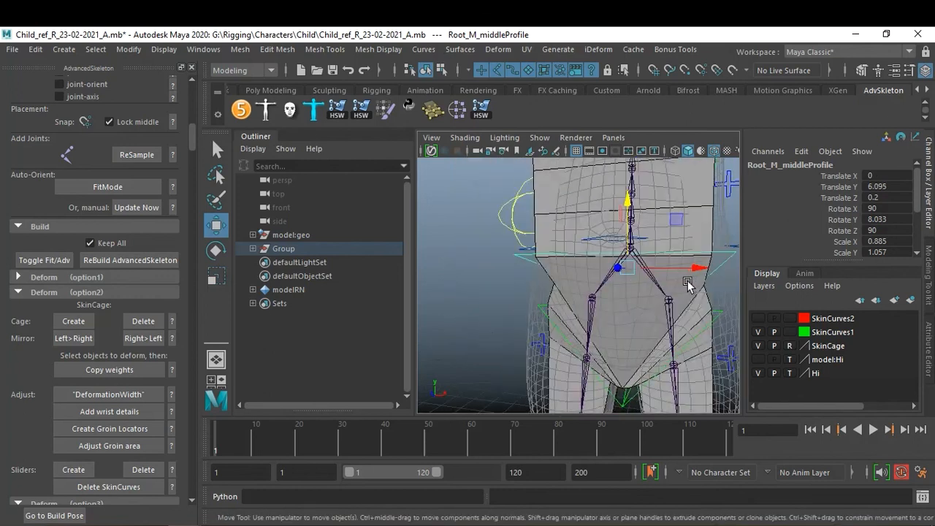
scroll(689, 284, "up", 2)
middle_click_drag(689, 284, 655, 287, "alt")
left_click_drag(655, 288, 671, 291, "alt")
mouse_move(602, 292)
left_mouse_down("alt")
mouse_move(637, 295)
mouse_move(595, 310)
mouse_move(603, 310)
left_mouse_up("alt")
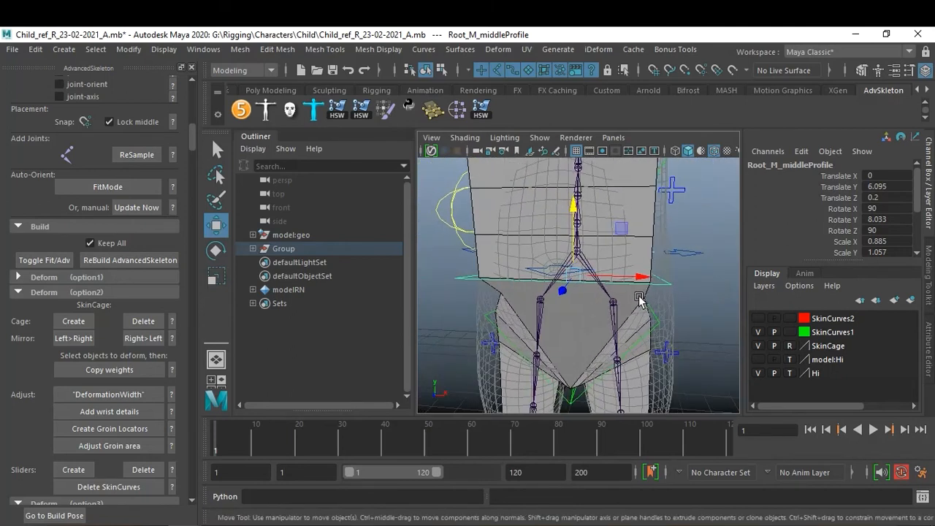
key("r")
mouse_move(641, 280)
left_mouse_down()
mouse_move(659, 280)
mouse_move(617, 343)
mouse_move(627, 312)
mouse_move(645, 301)
mouse_move(630, 285)
mouse_move(587, 287)
mouse_move(630, 287)
left_mouse_up()
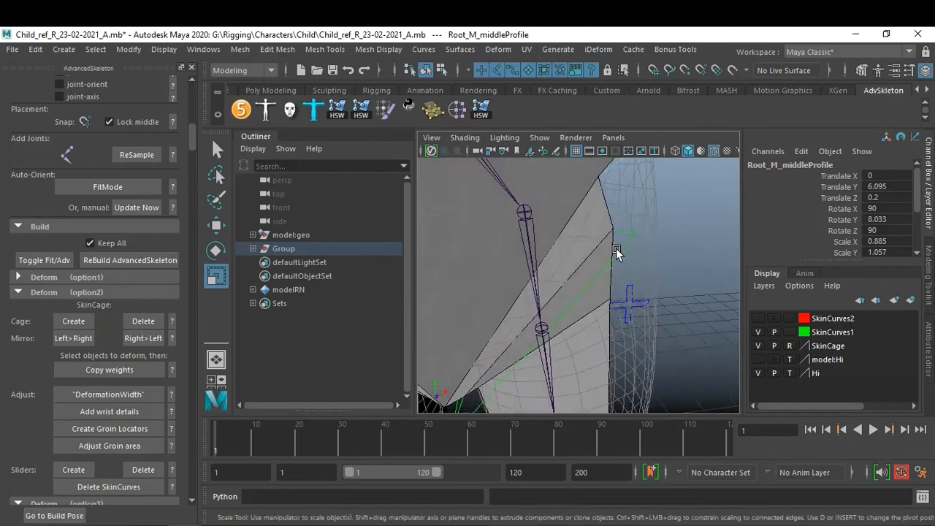
Enlarge the Hip_L_middleProfile curve to about Scale X 0.353 and Scale Y 0.6.
left_click(618, 252)
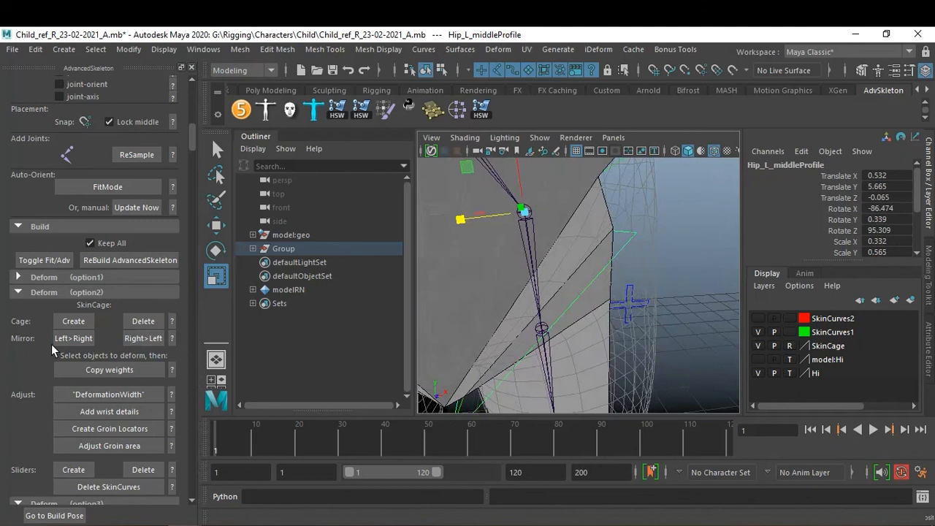
left_click_drag(428, 347, 636, 318, "alt")
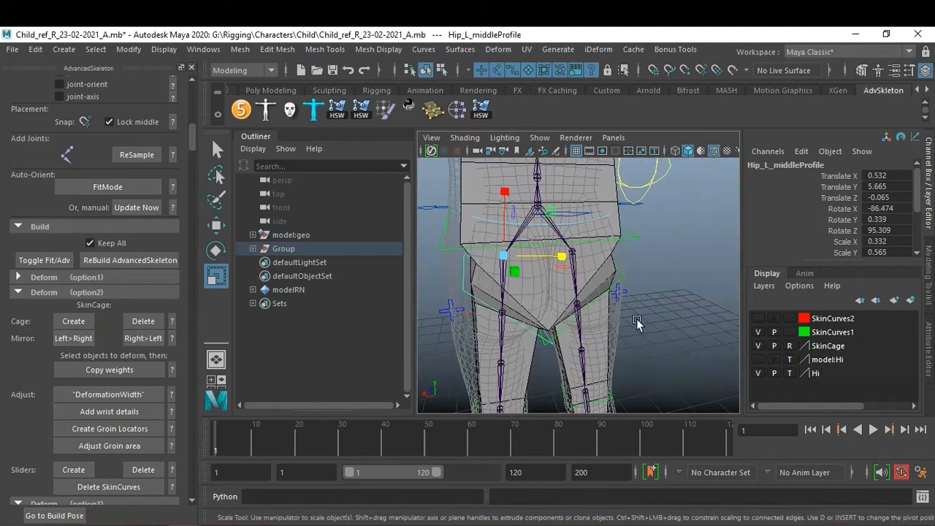
left_click(623, 283)
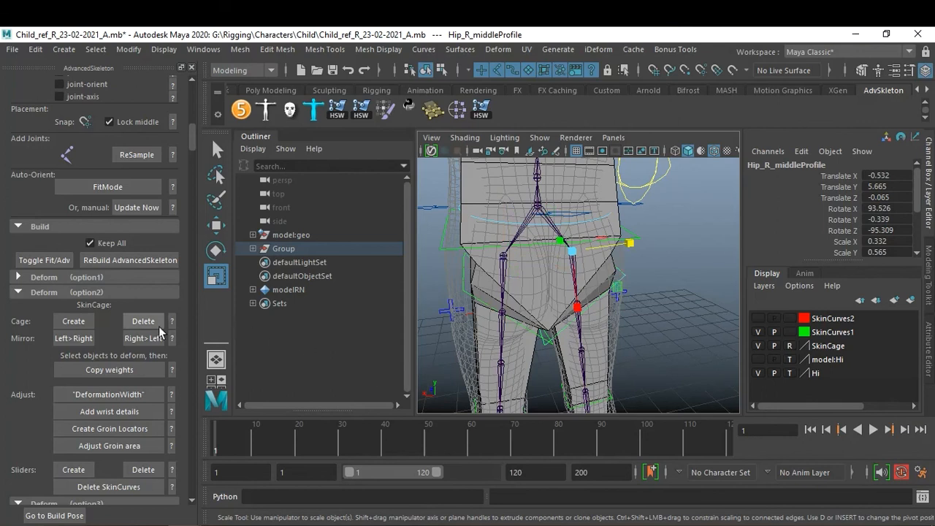
left_click_drag(657, 311, 611, 304, "alt")
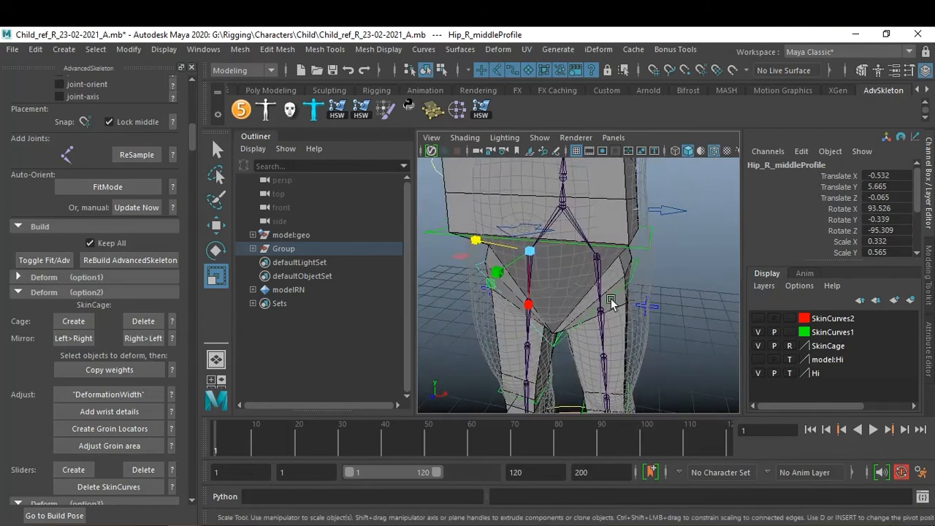
left_click(678, 300)
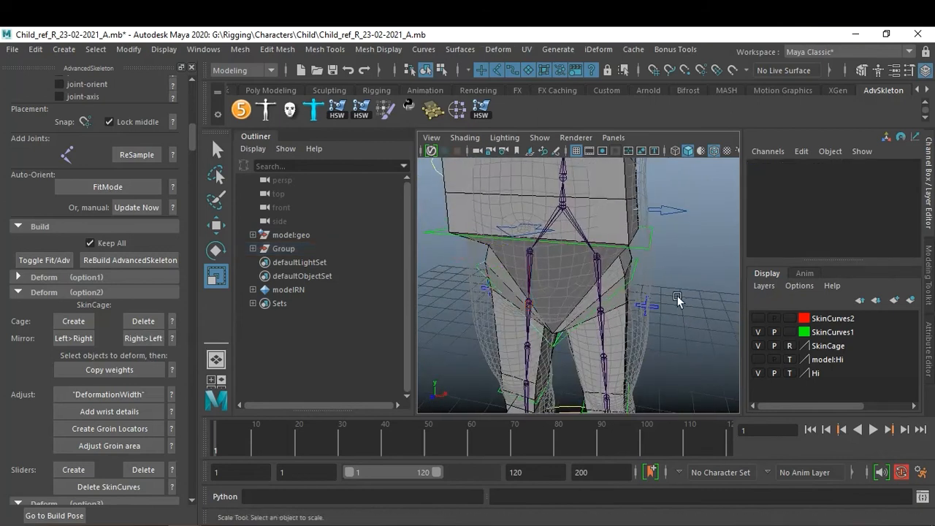
left_click(631, 285)
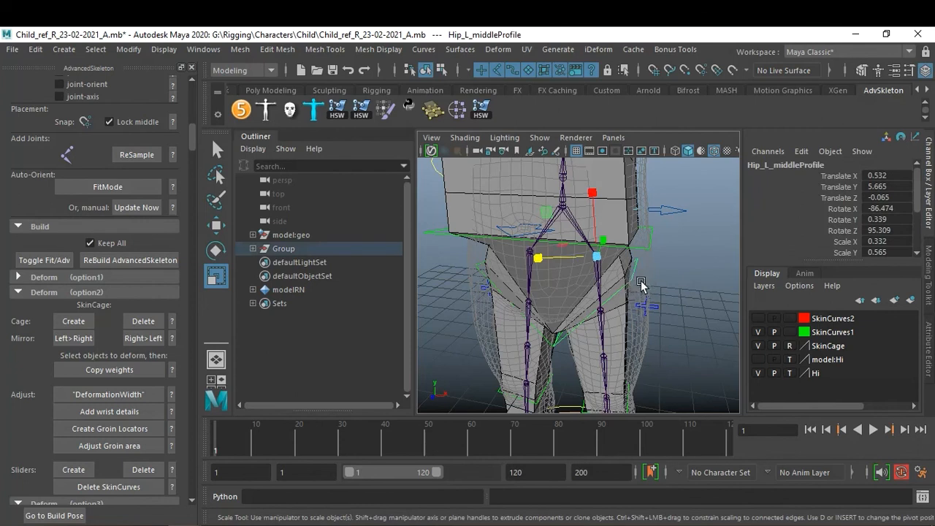
left_click_drag(640, 285, 642, 293, "alt")
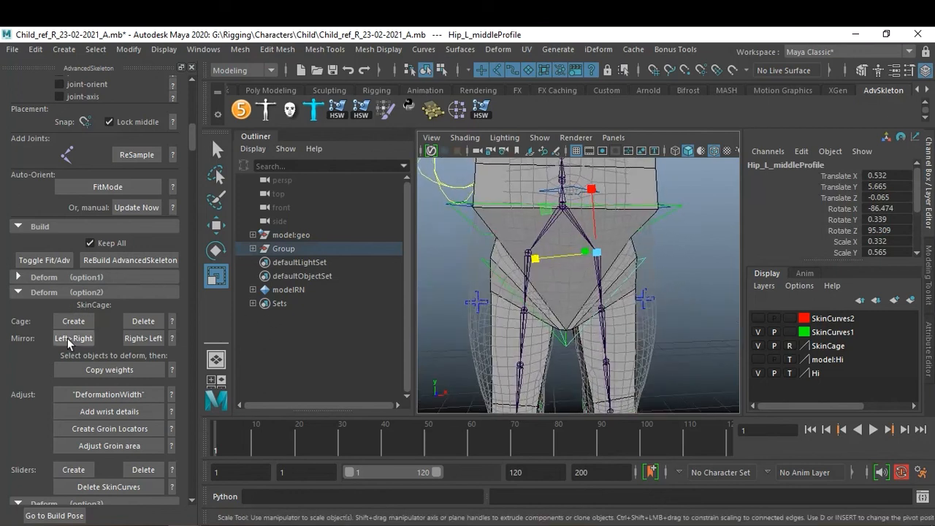
right_click_drag(579, 327, 663, 321, "alt")
middle_click_drag(663, 321, 589, 317, "alt")
left_click_drag(549, 224, 549, 319)
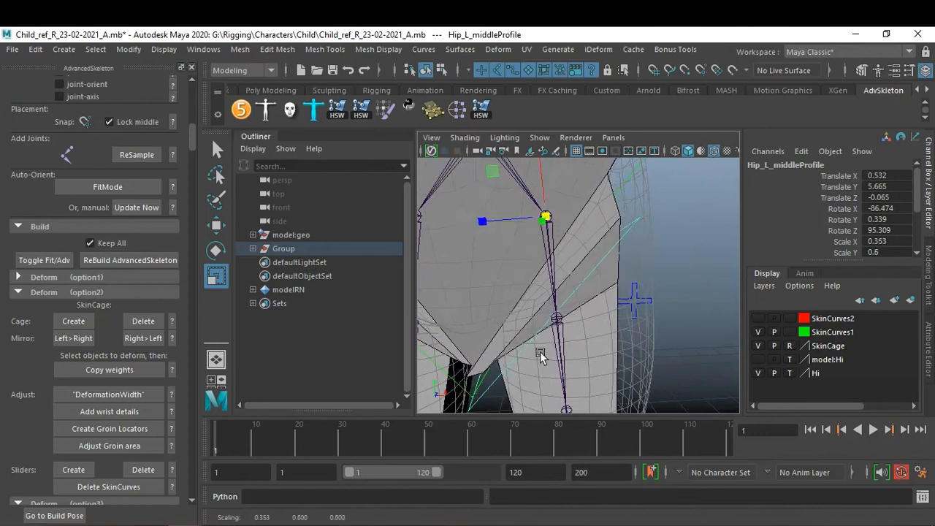
left_click_drag(482, 228, 488, 228)
left_click_drag(701, 262, 625, 263, "alt")
Move CVs 1 and 2 of Hip_L_middleProfile outward and up toward the outer hip, to about X 1.319, Y 5.655, Z -0.115.
left_click(617, 259)
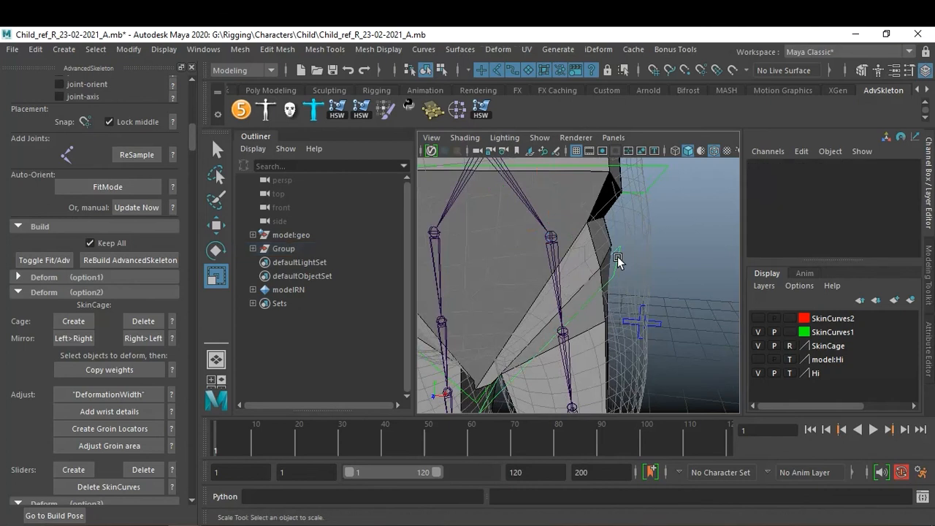
key("F8")
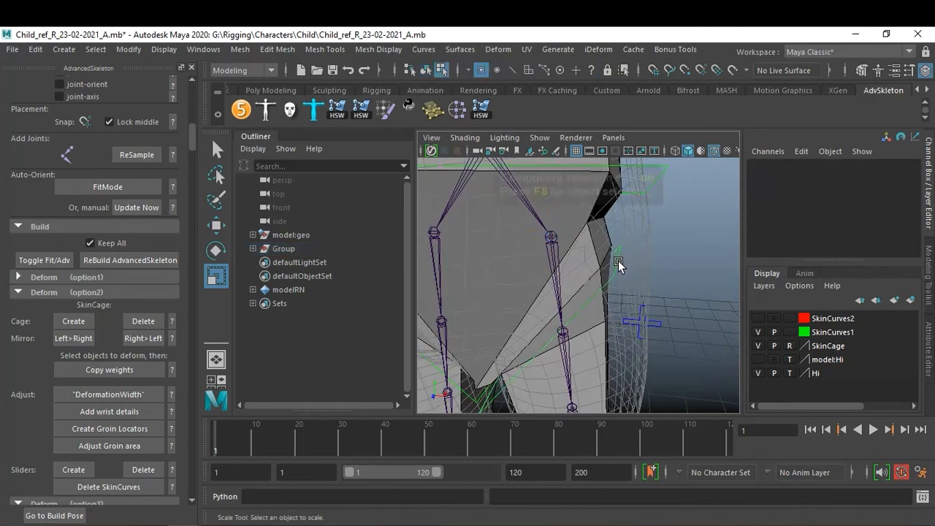
key("F8")
left_click(620, 270)
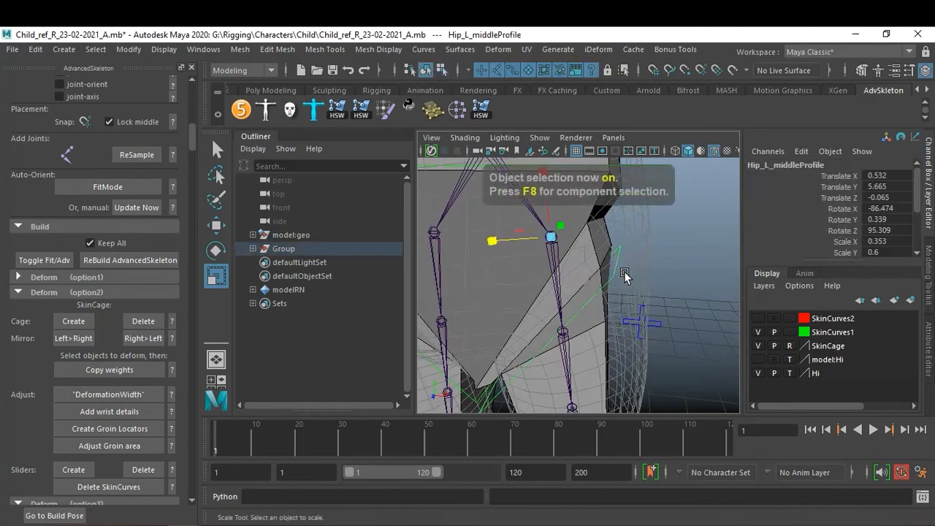
key("F8")
left_click_drag(611, 293, 609, 295)
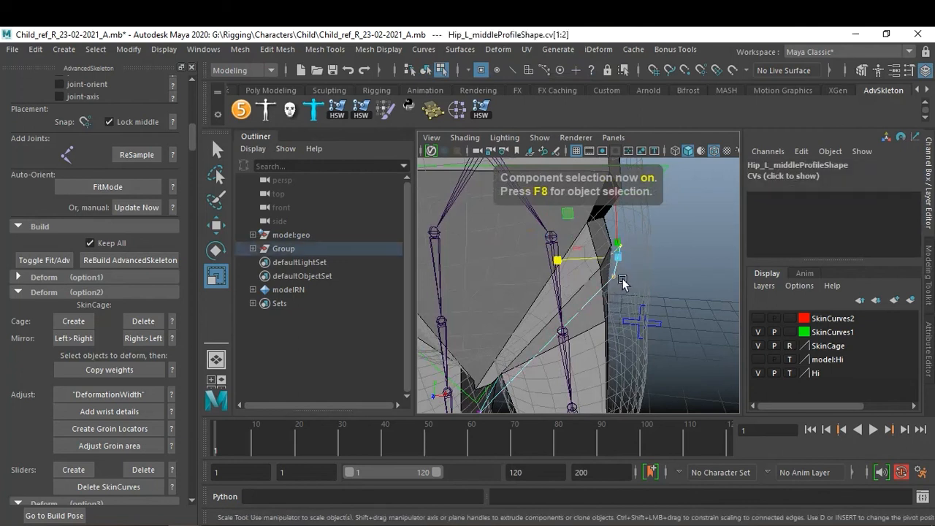
key("w")
left_click_drag(673, 263, 698, 265)
left_click_drag(650, 198, 653, 182)
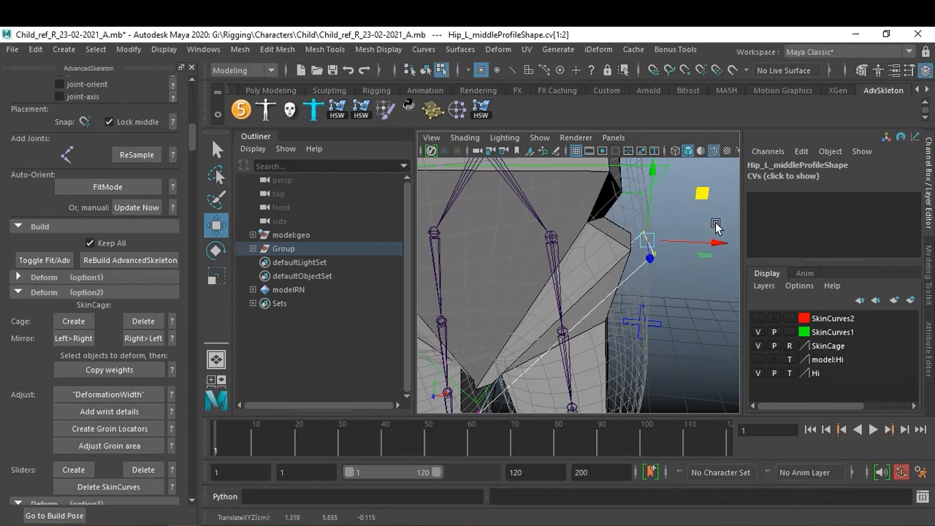
left_click(717, 299)
Select all control vertices of the Knee_L_middleProfile curve and nudge them slightly to fit the left knee.
left_click_drag(668, 327, 651, 311, "alt")
middle_click_drag(652, 311, 663, 257, "alt")
left_click_drag(663, 257, 669, 283, "alt")
middle_click_drag(666, 289, 633, 265, "alt")
left_click_drag(632, 265, 650, 304, "alt")
left_click(624, 310)
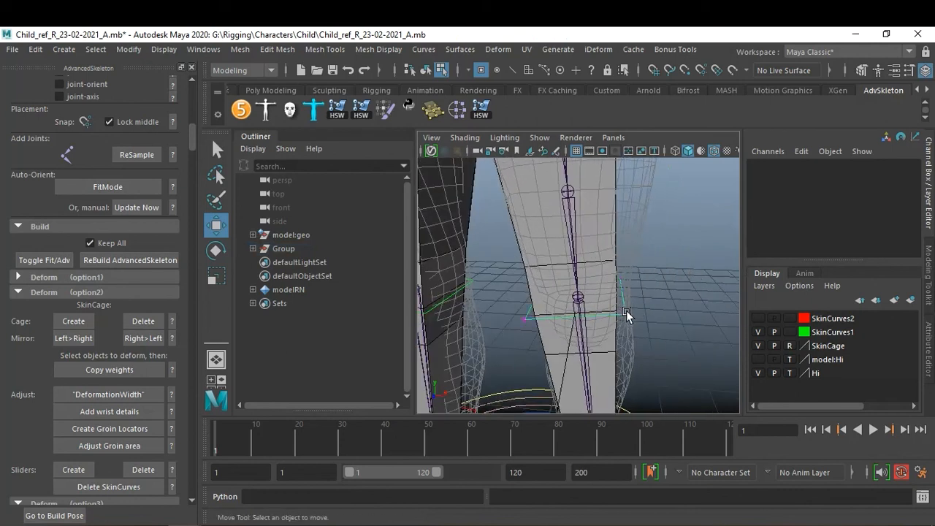
left_click_drag(655, 270, 506, 331)
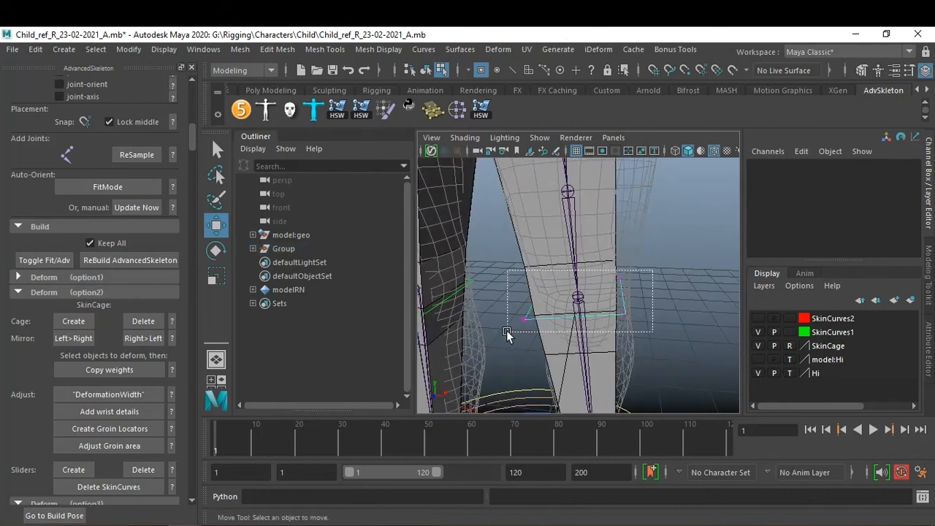
left_click_drag(657, 294, 658, 300)
Scale the Ankle_L_middleProfile curve across the ankle and shift it inward to about Translate X 0.874.
left_click_drag(672, 349, 549, 246, "alt")
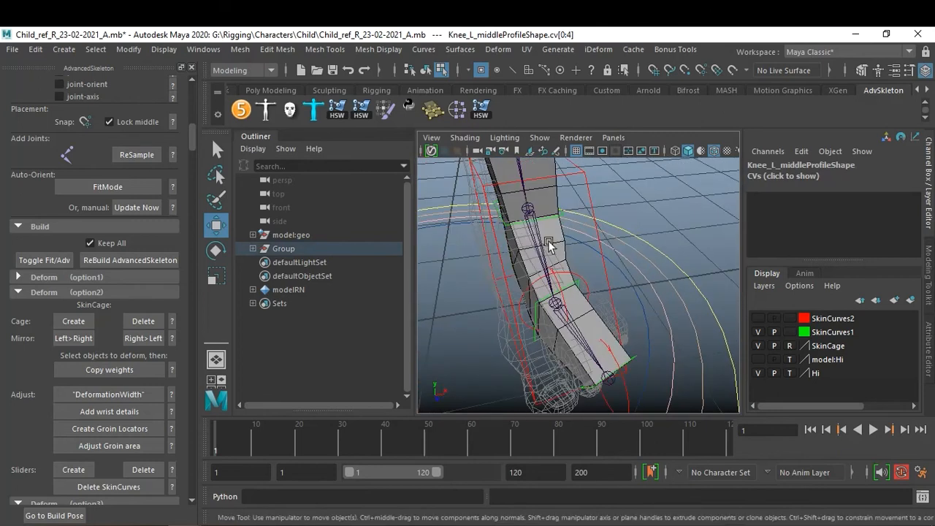
left_click(507, 223)
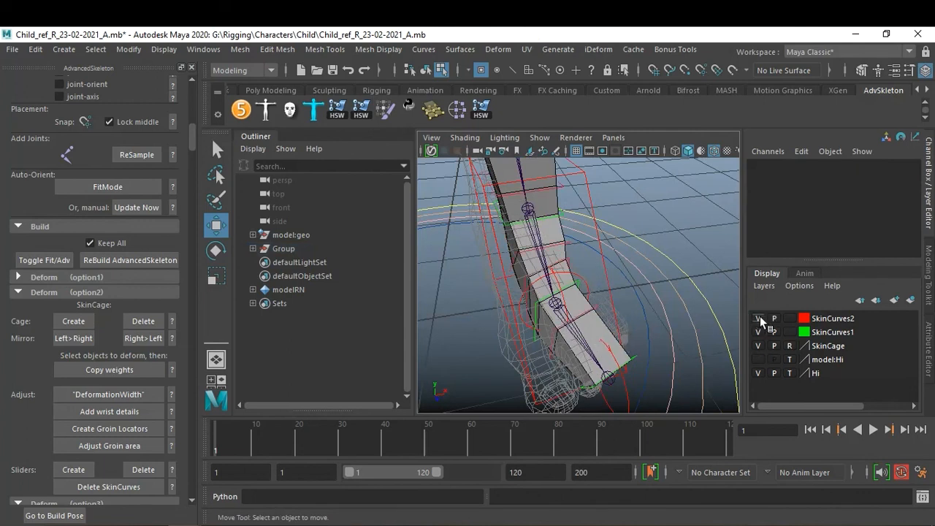
right_click_drag(528, 250, 561, 255, "alt")
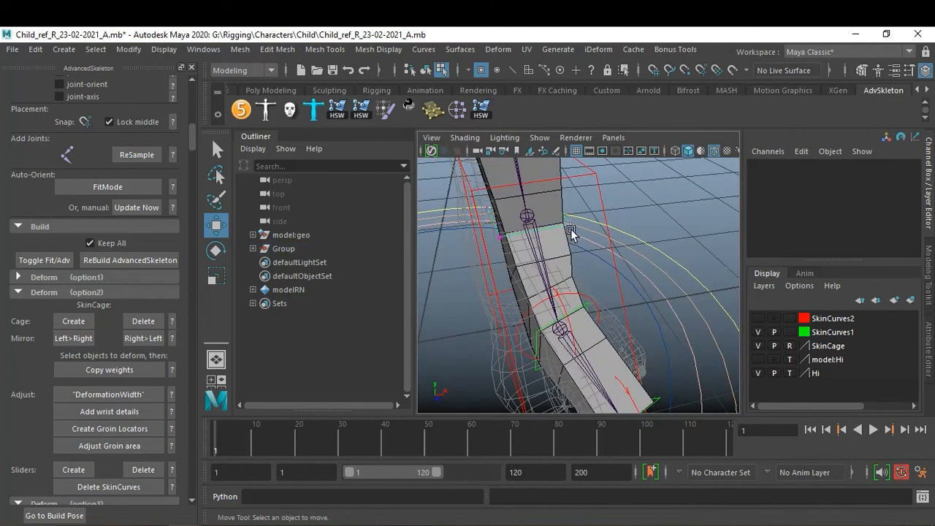
key("F8")
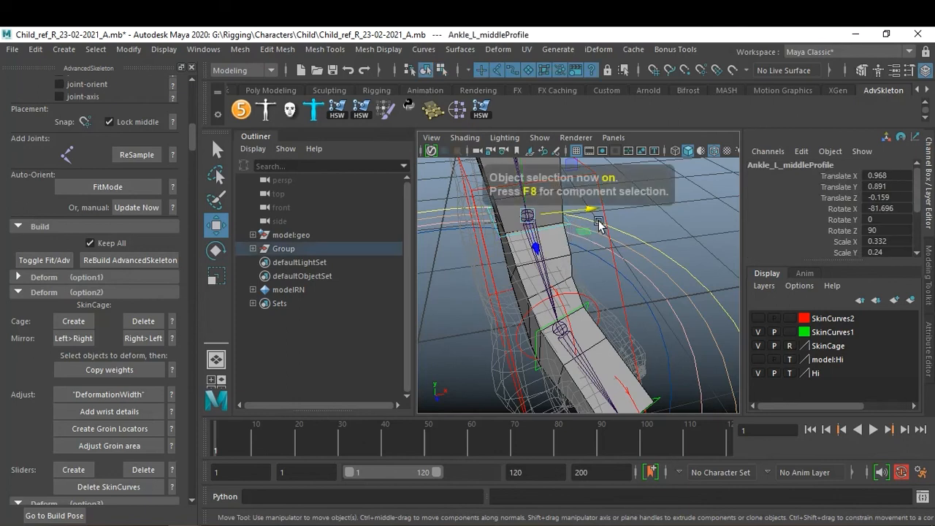
key("r")
left_click_drag(475, 237, 576, 210)
key("w")
Widen the Toes_L_middleProfile curve across the left foot to about Scale Z 0.45.
left_click_drag(603, 253, 618, 298, "alt")
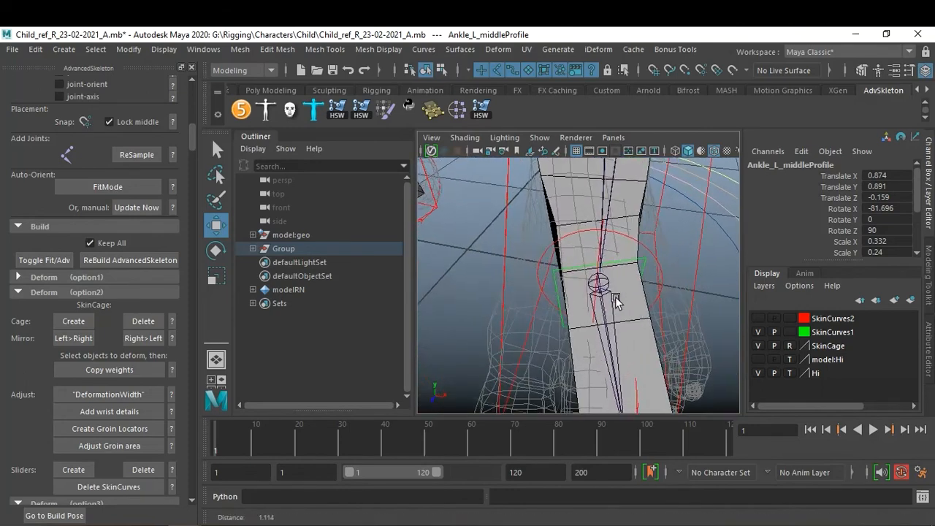
left_click(643, 260)
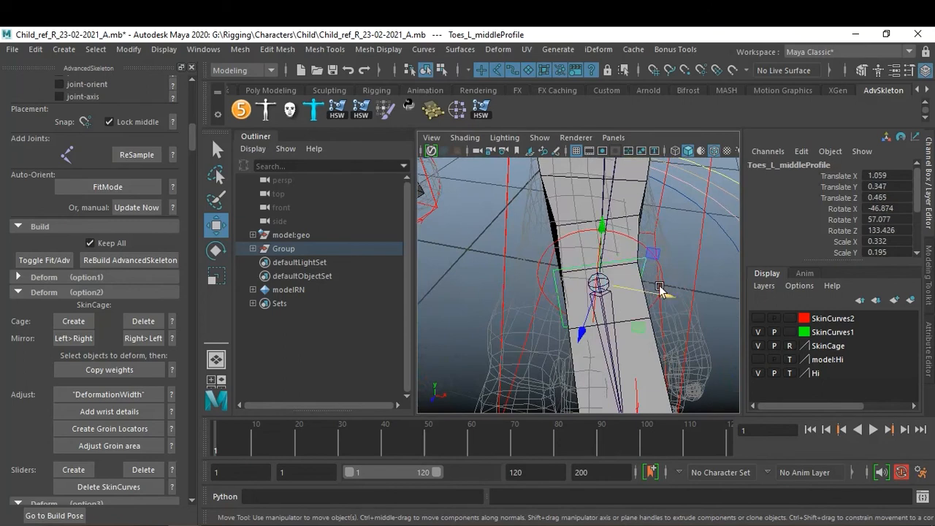
key("r")
left_click_drag(541, 292, 444, 302, "alt")
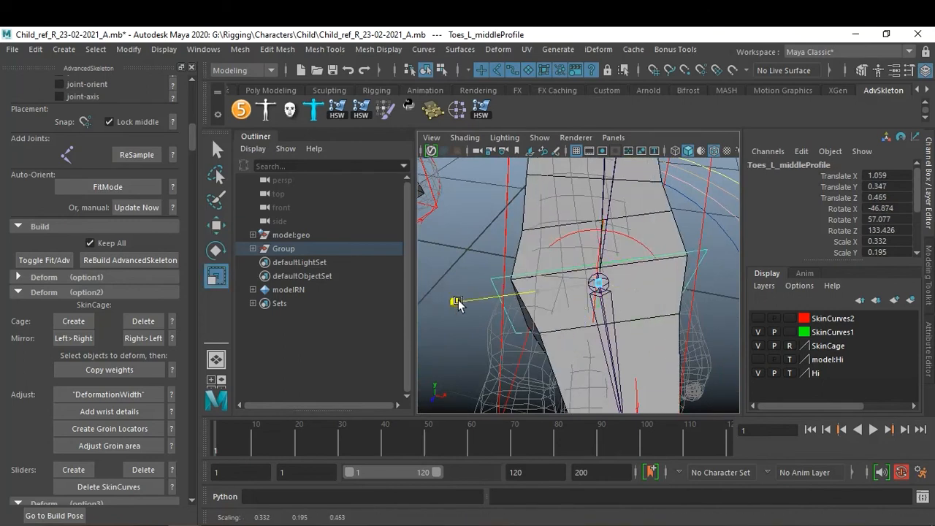
left_click_drag(563, 300, 577, 262, "alt")
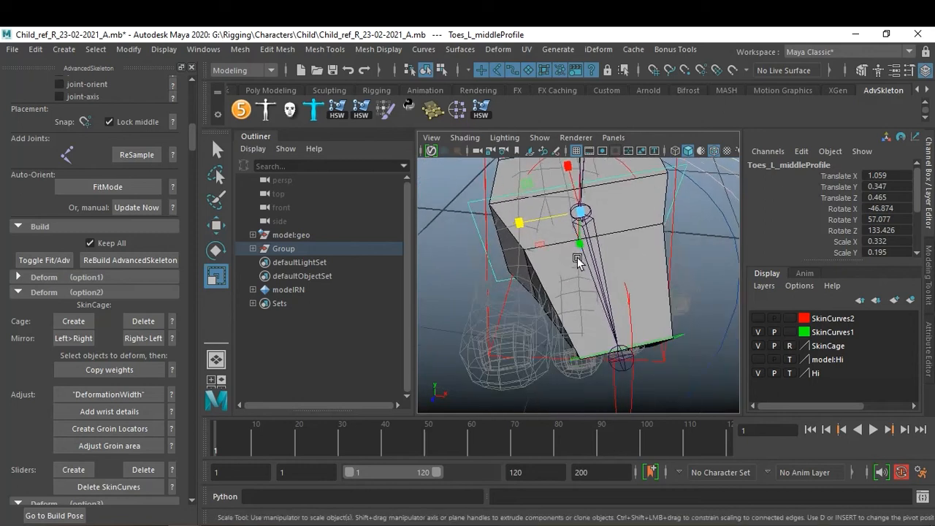
Widen the ToesEnd_L_middleProfile curve across the toes and move it to about Translate X 1.195, Translate Z 1.105.
left_click_drag(653, 356, 685, 330, "alt")
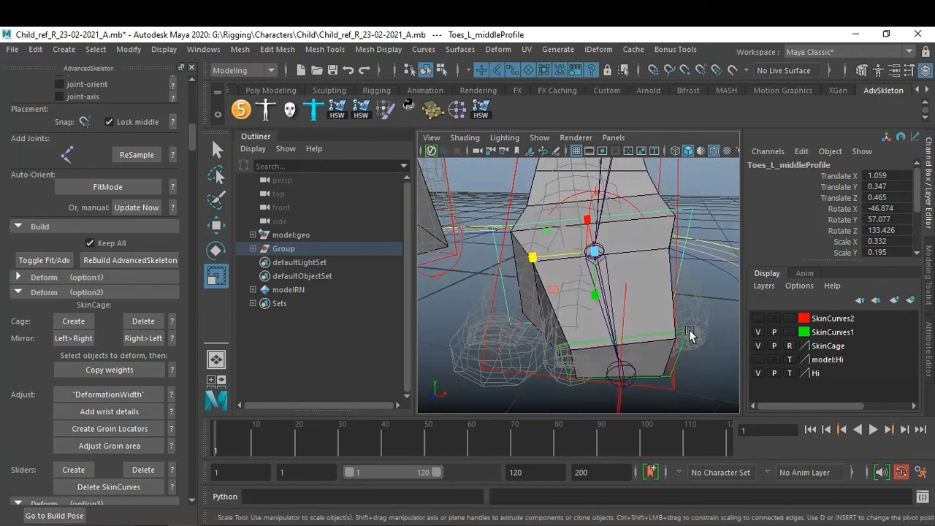
left_click(695, 341)
left_click_drag(565, 383, 440, 396)
left_click_drag(629, 322, 586, 327, "alt")
key("w")
left_click_drag(584, 365, 628, 312)
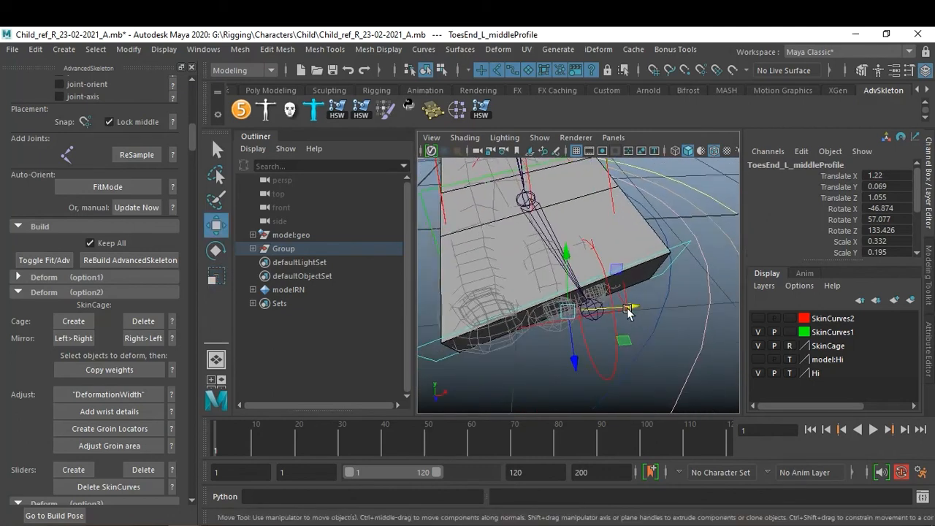
left_click_drag(574, 363, 575, 376)
left_click_drag(635, 321, 665, 271)
Examine how the skin cage fits the mesh around the feet, legs, hips and torso.
scroll(642, 263, "down", 2)
middle_click_drag(665, 272, 740, 276, "alt")
scroll(530, 250, "down", 4)
left_click_drag(531, 251, 559, 255, "alt")
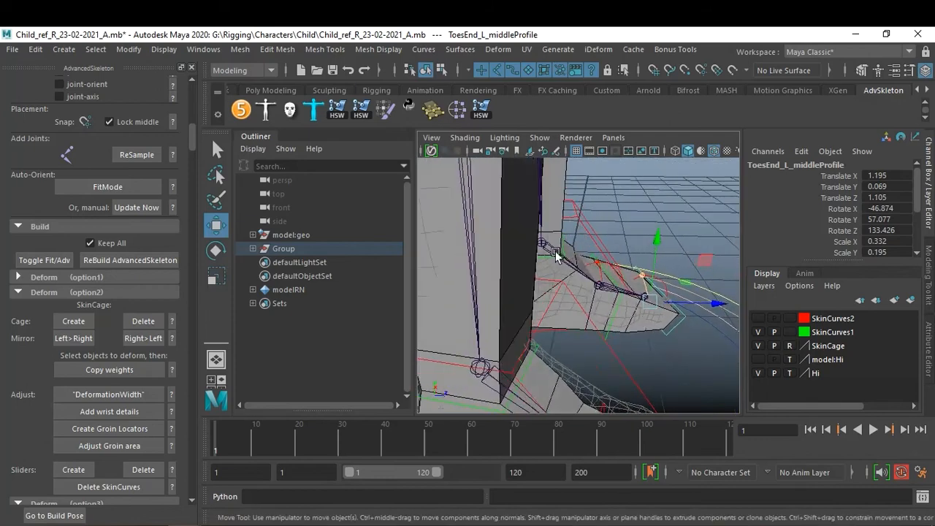
scroll(606, 286, "up", 3)
left_click_drag(605, 286, 650, 287, "alt")
left_click_drag(637, 305, 561, 288, "alt")
scroll(614, 287, "down", 4)
middle_click_drag(605, 250, 609, 306, "alt")
right_click_drag(611, 305, 576, 329, "alt")
left_click_drag(576, 329, 490, 287, "alt")
right_click_drag(490, 287, 569, 292, "alt")
middle_click_drag(569, 292, 597, 412, "alt")
mouse_move(618, 316)
left_mouse_down("alt")
mouse_move(557, 318)
mouse_move(614, 317)
left_mouse_up("alt")
middle_click_drag(614, 317, 633, 334, "alt")
right_click_drag(633, 332, 582, 329, "alt")
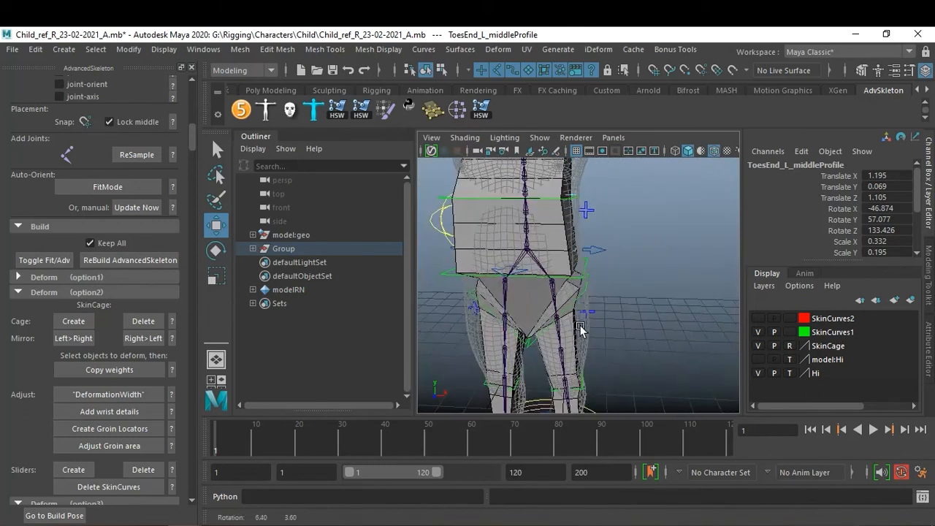
middle_click_drag(582, 328, 579, 348, "alt")
left_click_drag(580, 348, 564, 326, "alt")
middle_click_drag(563, 326, 557, 345, "alt")
left_click_drag(557, 345, 606, 342, "alt")
right_click_drag(606, 342, 649, 339, "alt")
left_click_drag(650, 339, 593, 303, "alt")
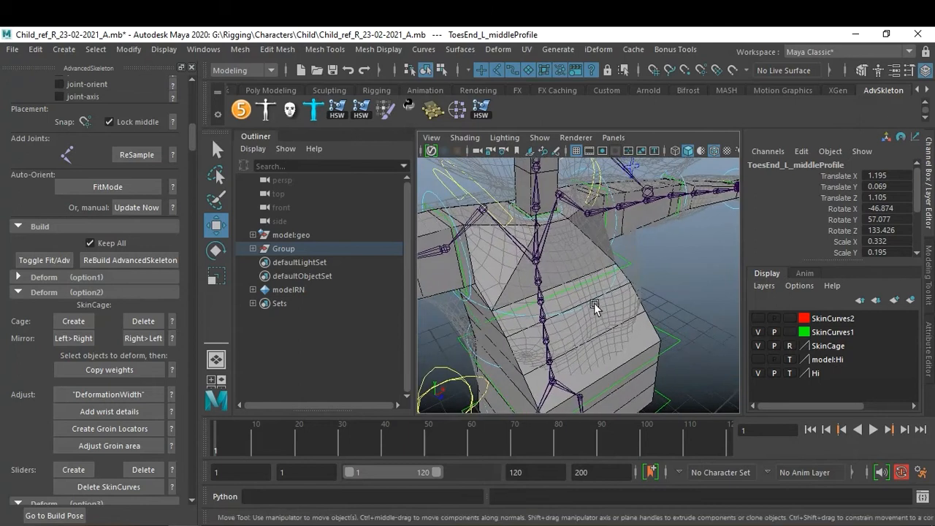
Deepen the Chest_M_middleProfile curve to about Scale Y 1.061 and move it forward to about Translate Z -0.324.
left_click(584, 288)
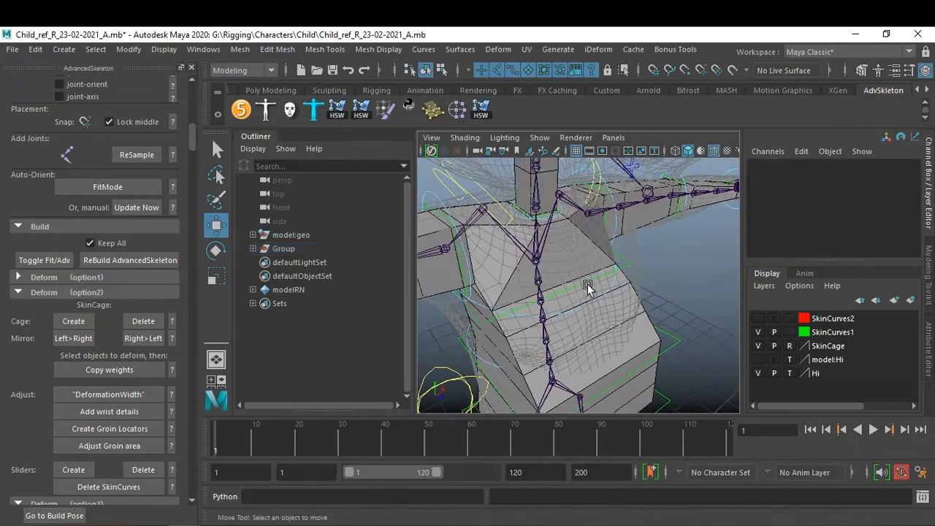
left_click_drag(628, 268, 617, 350, "alt")
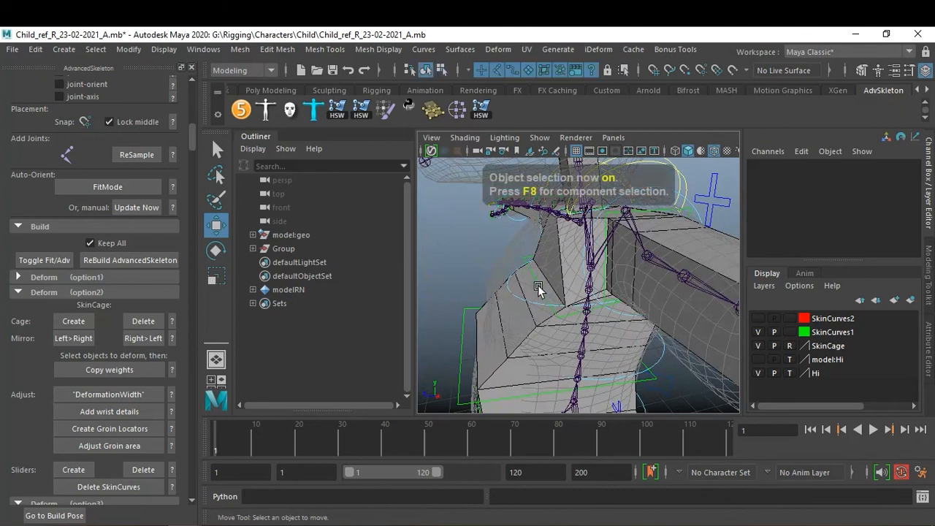
left_click_drag(591, 325, 563, 310, "alt")
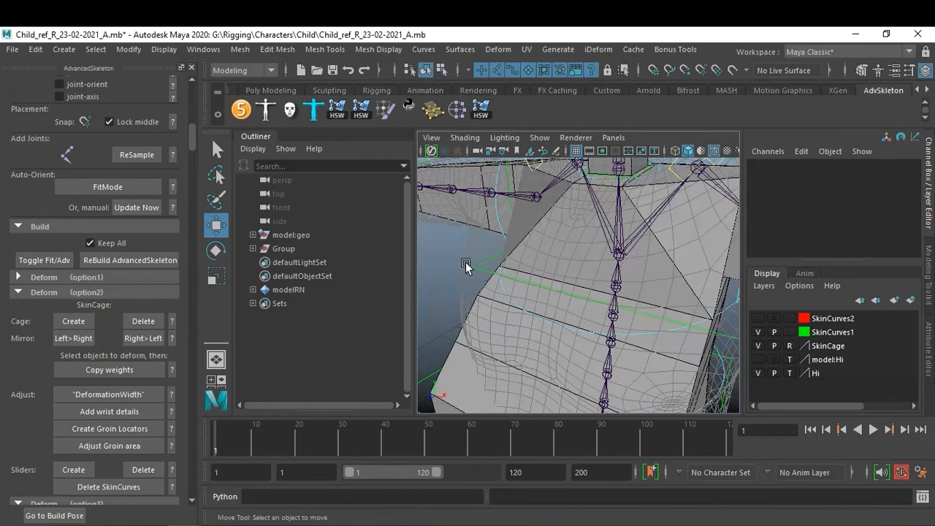
left_click_drag(478, 269, 482, 275)
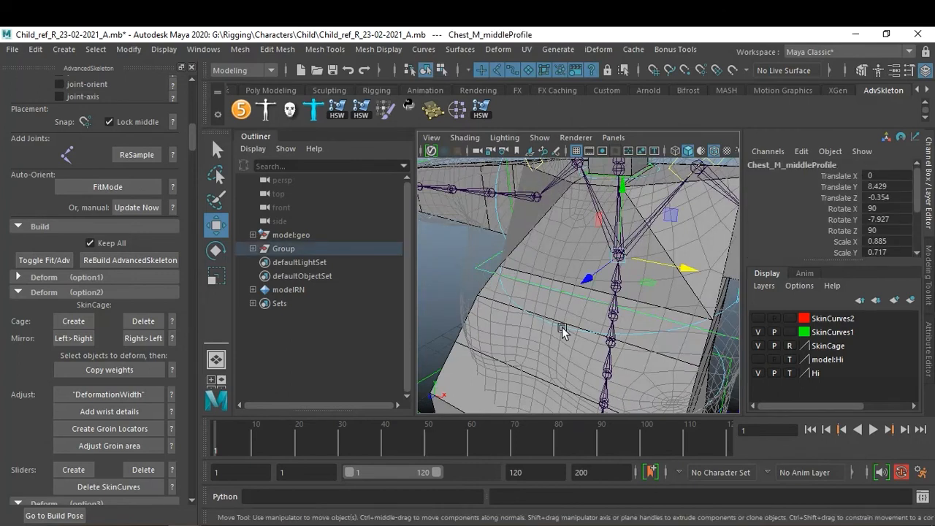
key("r")
left_click_drag(610, 343, 633, 293, "alt")
left_click_drag(616, 257, 665, 268)
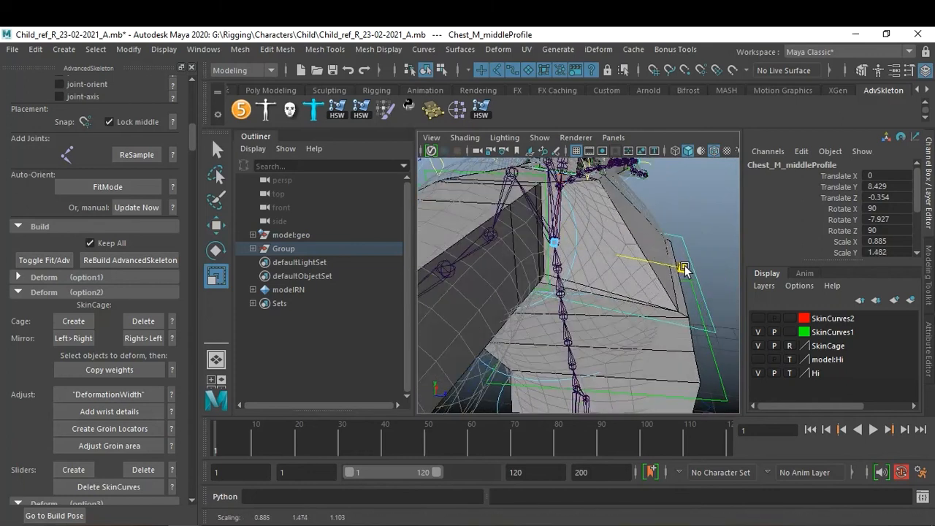
left_click_drag(681, 271, 639, 265, "alt")
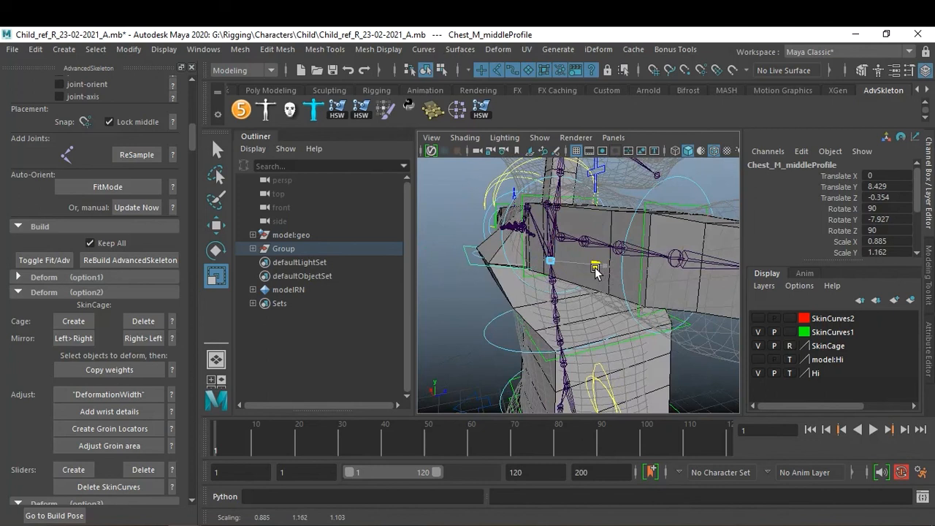
left_click_drag(591, 268, 544, 304, "alt")
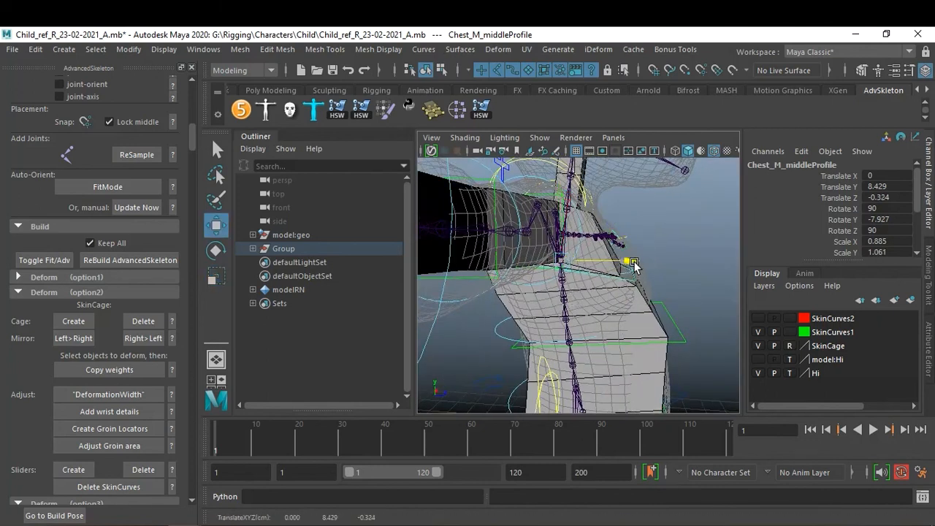
Scale the Shoulder_L_middleProfile curve around the left shoulder to about Scale X 0.466 and Scale Y 0.592.
left_click_drag(645, 267, 551, 294, "alt")
left_click(539, 201)
left_click_drag(538, 203, 590, 243, "alt")
scroll(569, 238, "up", 4)
left_click(607, 219)
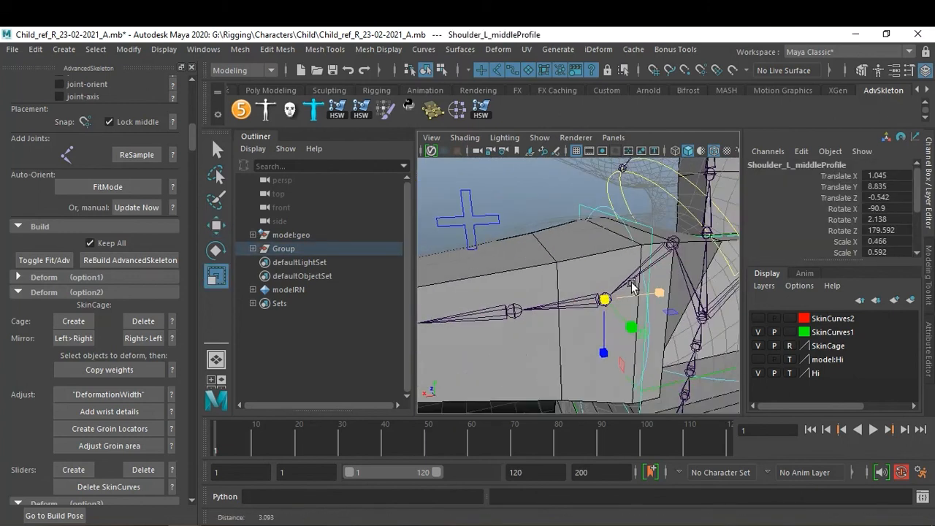
Widen the Elbow_L_middleProfile curve around the left elbow to about Scale Y 0.345.
left_click_drag(632, 287, 616, 252, "alt")
left_click_drag(592, 208, 568, 231, "alt")
scroll(607, 225, "down", 3)
middle_click_drag(559, 238, 615, 267, "alt")
scroll(615, 268, "up", 3)
left_click_drag(621, 268, 604, 301, "alt")
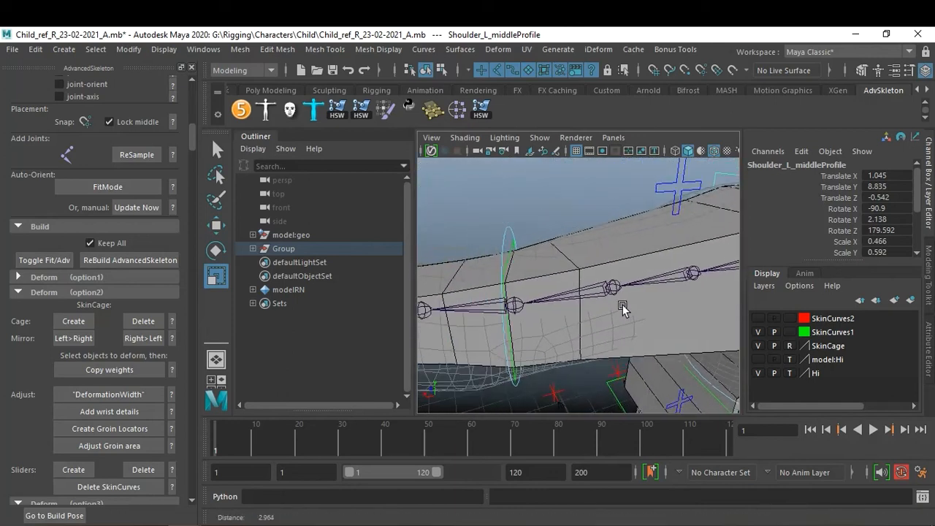
left_click_drag(592, 306, 630, 296, "alt")
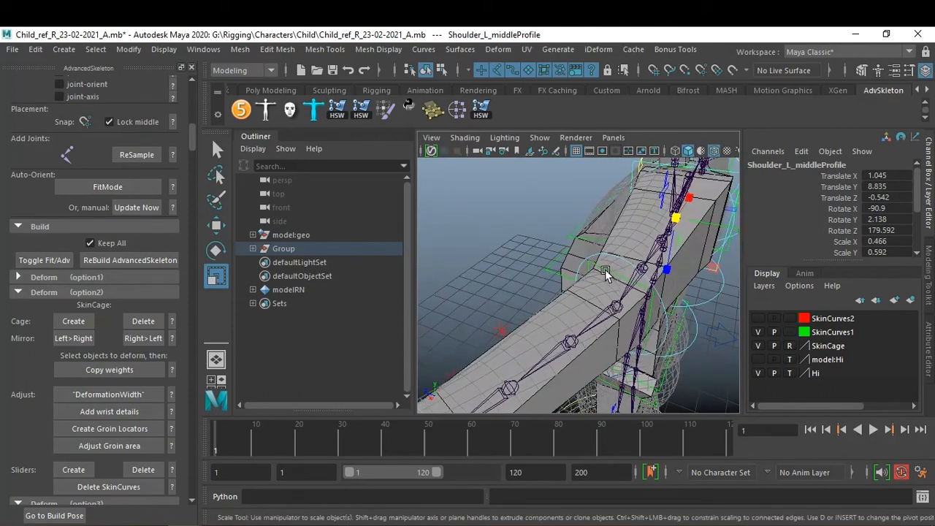
left_click(606, 272)
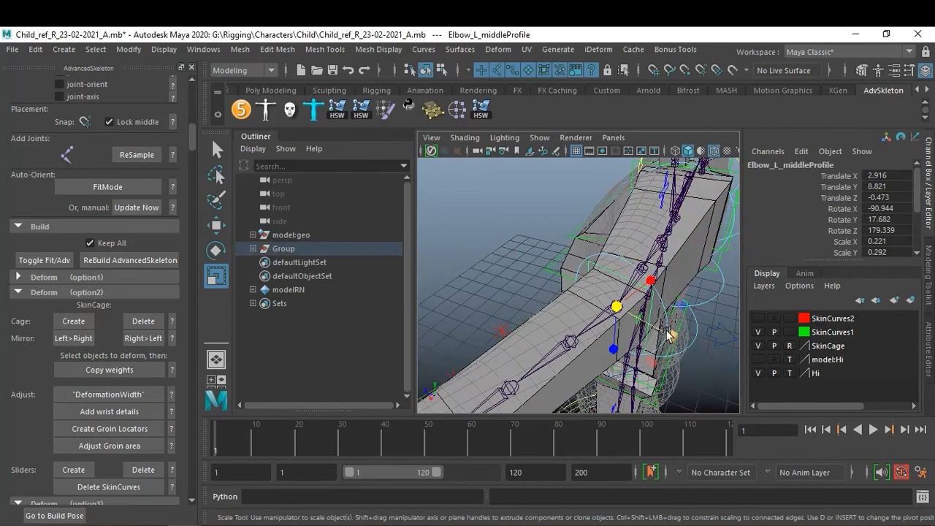
middle_click_drag(601, 343, 633, 290, "alt")
mouse_move(632, 290)
left_mouse_down("alt")
mouse_move(597, 296)
mouse_move(638, 301)
left_mouse_up("alt")
scroll(597, 297, "up", 4)
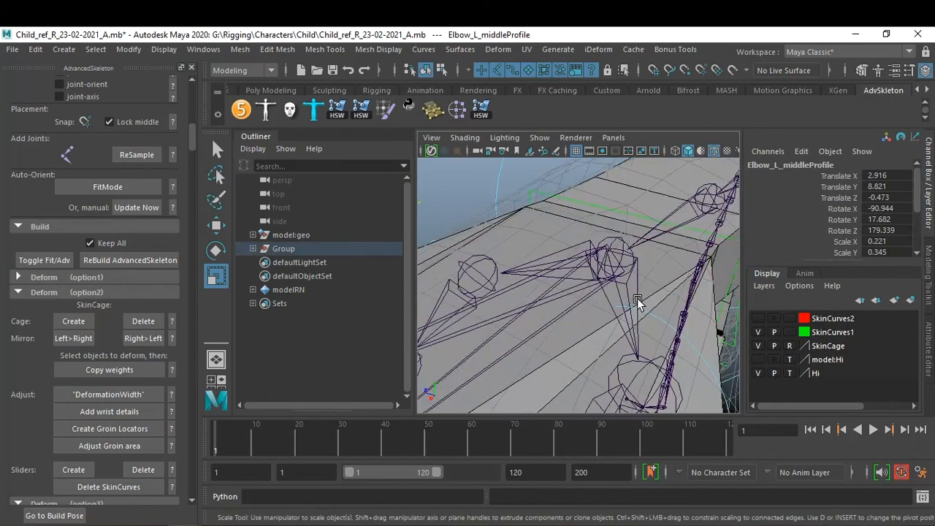
Scale the Wrist_L_middleProfile curve around the left wrist to about Scale X 0.212 and Scale Y 0.254.
right_click_drag(638, 301, 572, 292, "alt")
left_click_drag(586, 303, 596, 329, "alt")
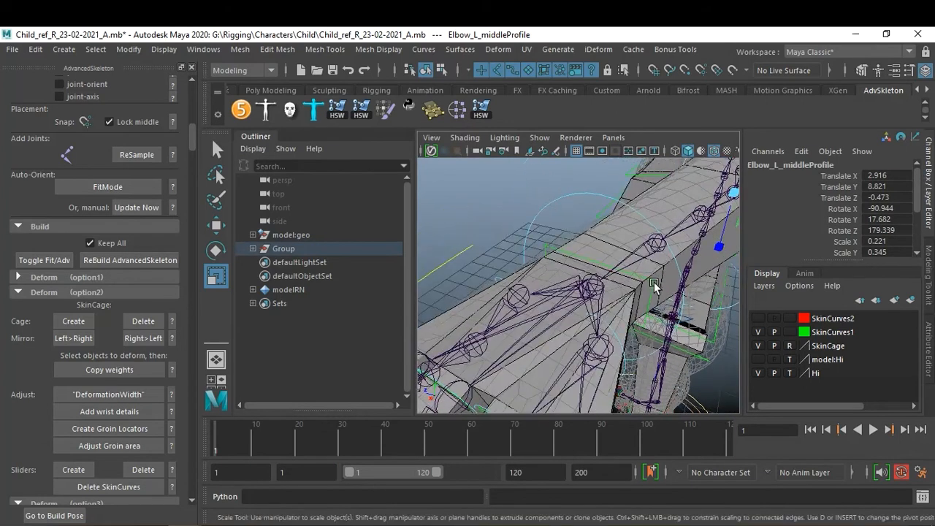
left_click_drag(596, 290, 573, 290)
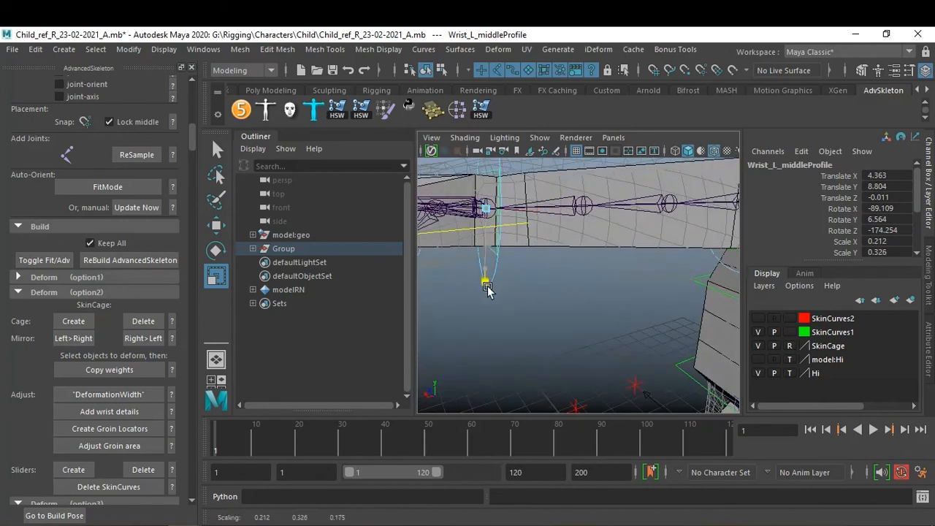
Examine how the skin cage fits the mesh around the left arm, shoulders, neck and head.
left_click_drag(618, 351, 632, 313, "alt")
middle_click_drag(633, 313, 651, 380, "alt")
right_click_drag(651, 379, 605, 376, "alt")
left_click_drag(606, 376, 589, 342, "alt")
right_click_drag(588, 343, 562, 267, "alt")
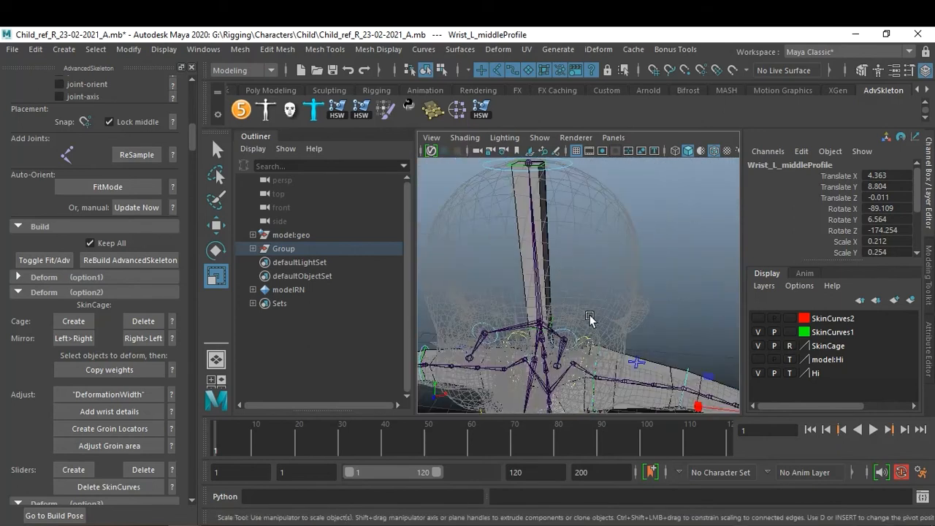
left_click_drag(580, 269, 580, 307, "alt")
right_click_drag(579, 306, 604, 298, "alt")
mouse_move(604, 298)
left_mouse_down("alt")
mouse_move(598, 309)
mouse_move(594, 287)
left_mouse_up("alt")
middle_click_drag(595, 287, 588, 264, "alt")
right_click_drag(589, 264, 636, 270, "alt")
left_click_drag(636, 270, 593, 282, "alt")
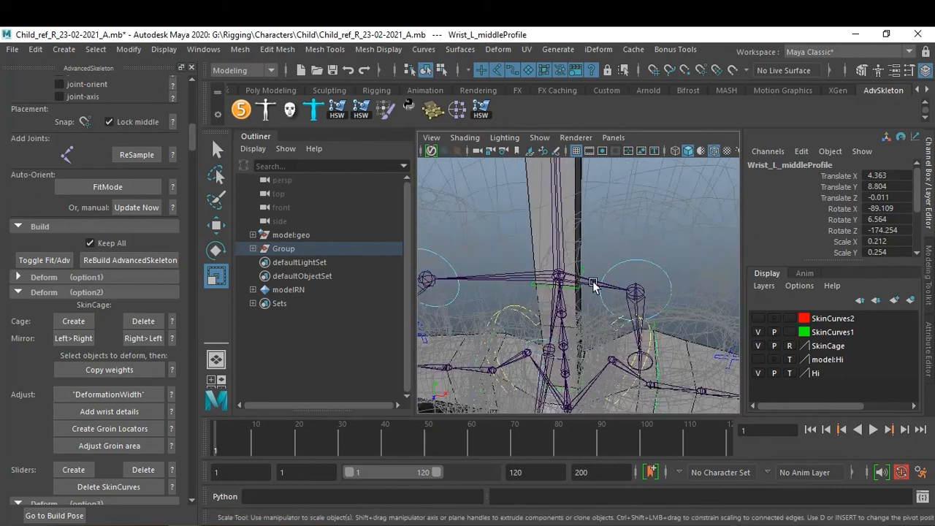
Enlarge the Head_M_middleProfile curve at the base of the head to about Scale X 6.28 and Scale Y 1.474.
left_click(540, 287)
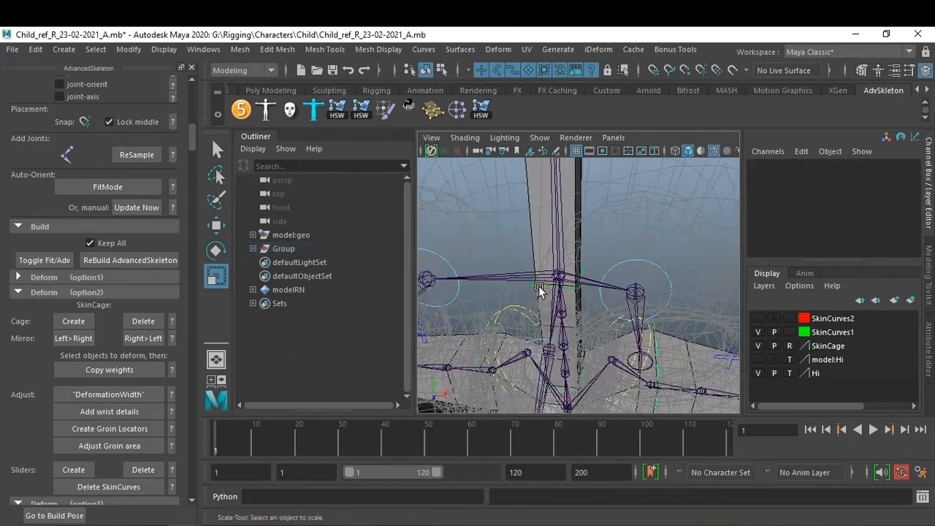
left_click_drag(537, 285, 561, 284, "alt")
right_click_drag(561, 283, 618, 281, "alt")
middle_click_drag(619, 281, 625, 293, "alt")
left_click_drag(625, 292, 535, 257, "alt")
left_click_drag(600, 245, 766, 307)
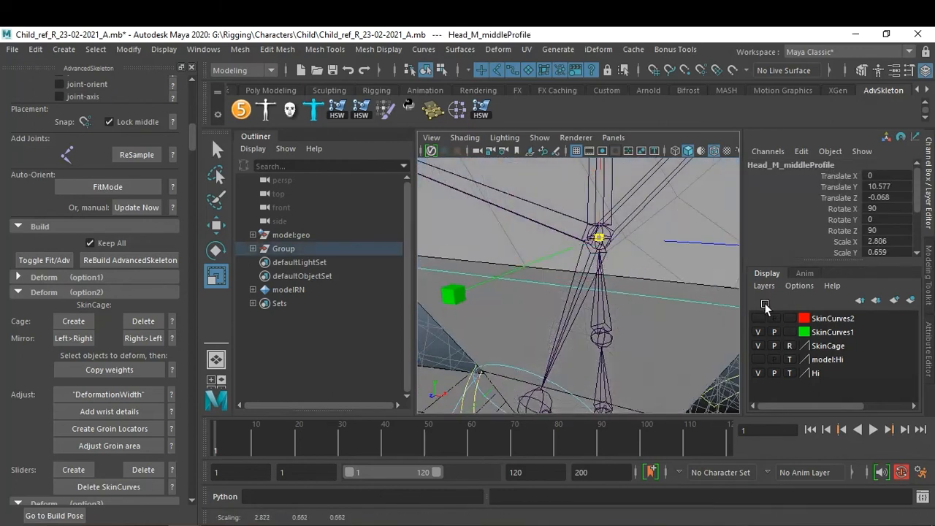
Enlarge the HeadEnd_M_middleProfile curve above the head to about Scale X 1.187 and Scale Y 0.813.
right_click_drag(650, 292, 559, 286, "alt")
left_click_drag(559, 285, 697, 320, "alt")
right_click_drag(651, 334, 561, 271, "alt")
left_click_drag(561, 270, 596, 274, "alt")
middle_click_drag(580, 240, 569, 274, "alt")
left_click_drag(569, 274, 574, 309, "alt")
right_click_drag(574, 309, 628, 299, "alt")
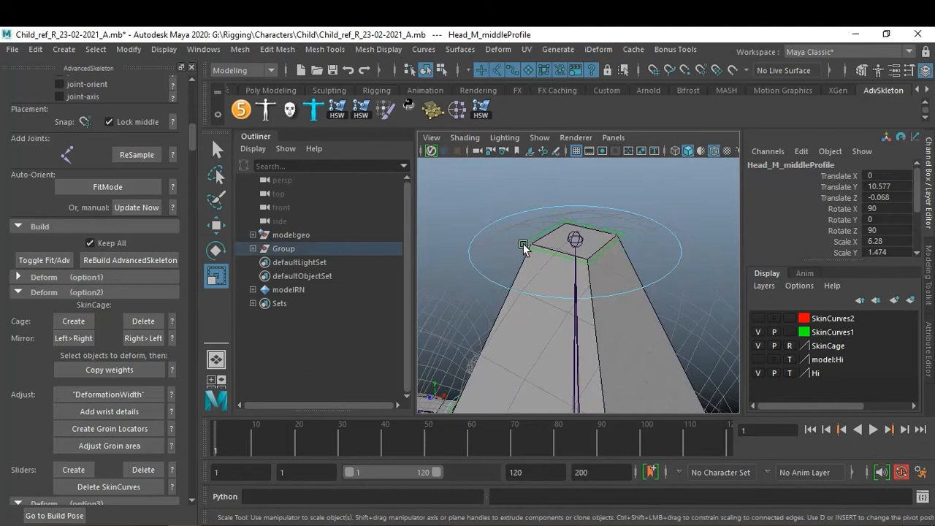
left_click_drag(576, 243, 716, 300)
Widen the HeadEnd_M_middleProfile curve further to about Scale X 2.248, Scale Y 1.539 and lower it to about Translate Y 13.231.
right_click_drag(714, 300, 582, 246, "alt")
left_click_drag(583, 246, 626, 240, "alt")
right_click_drag(626, 240, 653, 255, "alt")
left_click_drag(653, 255, 605, 290, "alt")
right_click_drag(605, 290, 615, 290, "alt")
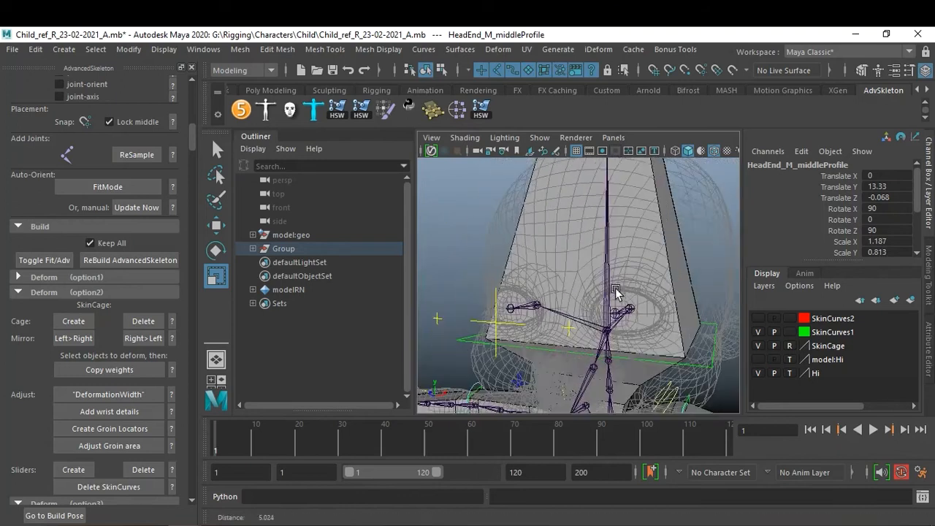
left_click_drag(616, 292, 627, 303, "alt")
right_click_drag(627, 302, 596, 313, "alt")
left_click_drag(593, 211, 671, 284)
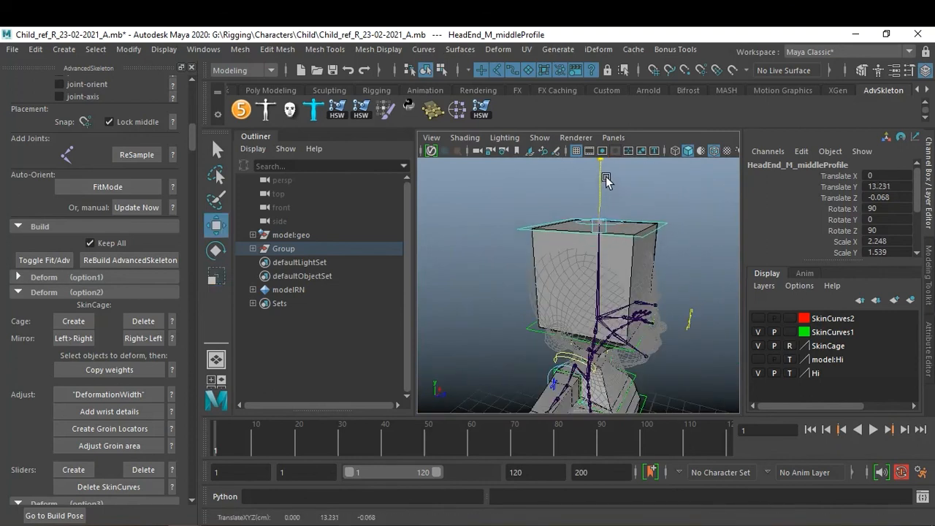
Enlarge the Neck_M_middleProfile curve to about Scale X 0.467, Scale Y 0.3 and raise it to about Translate Y 9.334.
left_click_drag(650, 268, 633, 271, "alt")
right_click_drag(632, 272, 651, 284, "alt")
middle_click_drag(653, 321, 676, 268, "alt")
left_click_drag(676, 267, 593, 281, "alt")
middle_click_drag(592, 281, 593, 232, "alt")
left_click_drag(593, 232, 646, 276, "alt")
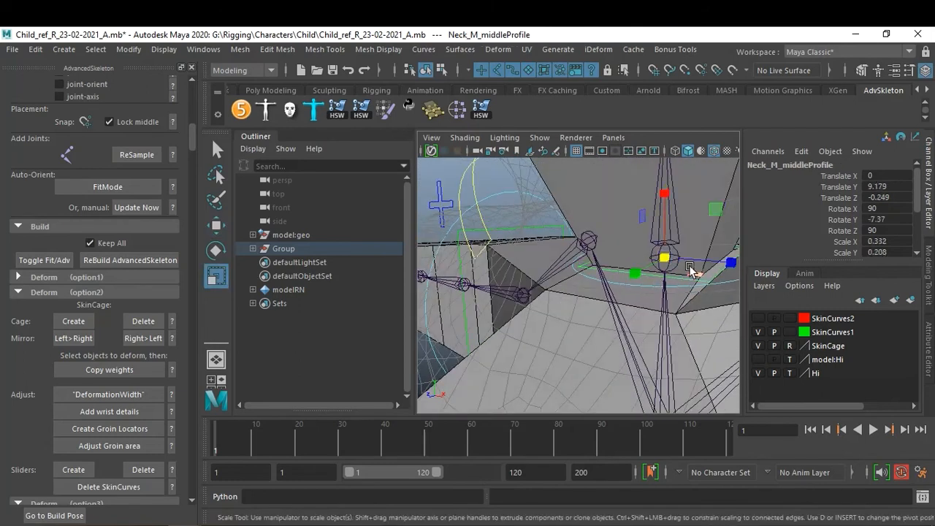
left_click_drag(670, 256, 585, 262)
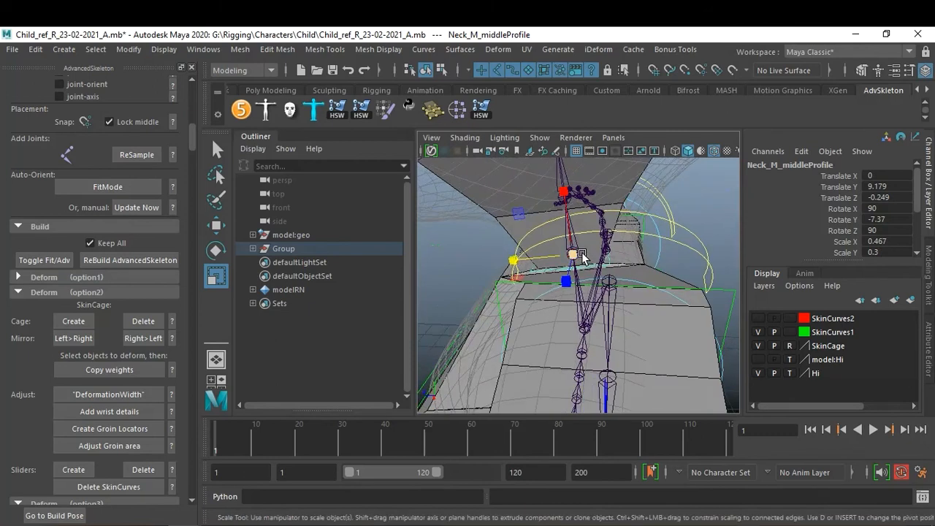
left_click_drag(572, 177, 573, 168)
Show the SkinCurves2 layer and move the lower CVs of the Shoulder_L_twistProfile1 curve to fit the underside of the left upper arm.
left_click_drag(574, 252, 826, 328, "alt")
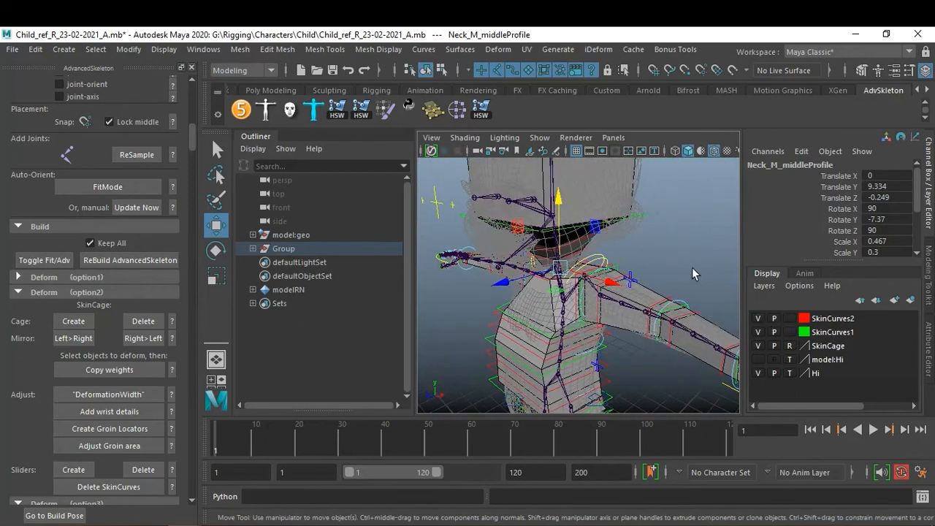
left_click(663, 274)
scroll(666, 277, "up", 5)
middle_click_drag(679, 286, 604, 278, "alt")
left_click_drag(604, 278, 582, 269, "alt")
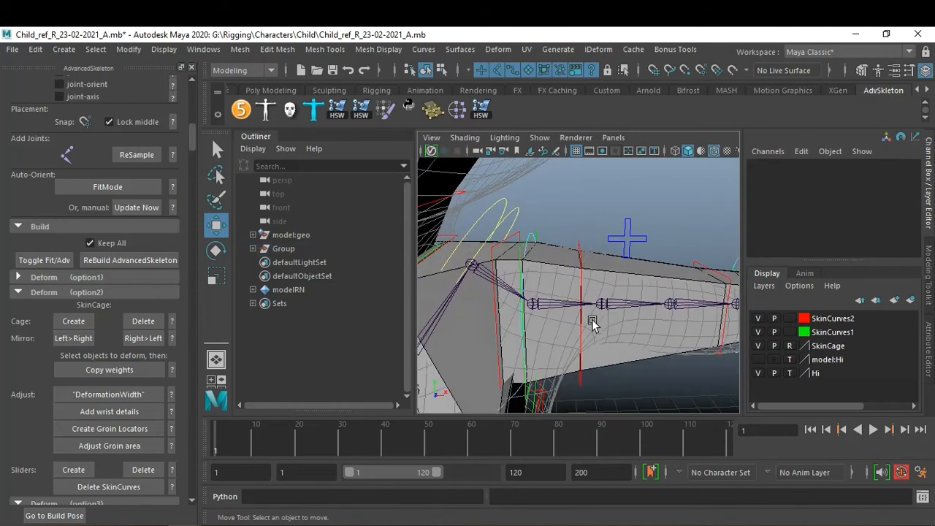
left_click(585, 383)
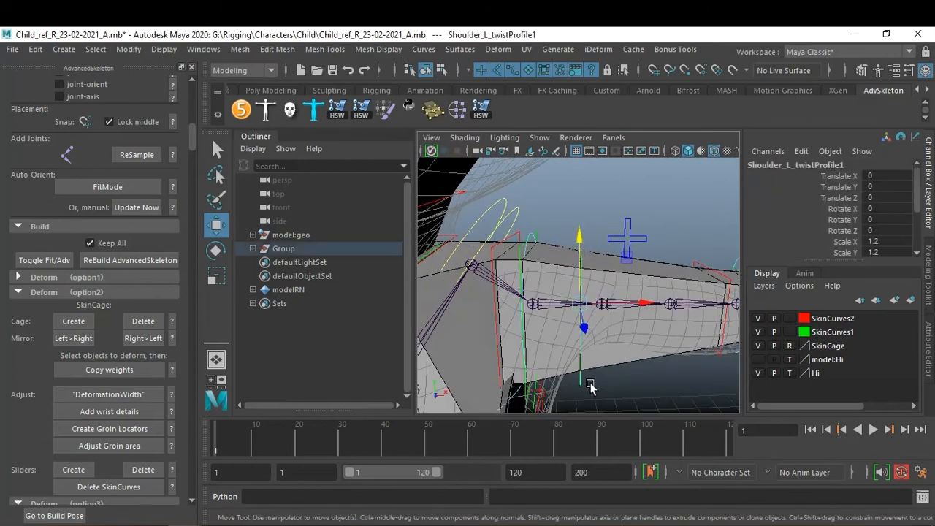
key("F8")
left_click_drag(606, 400, 599, 363, "alt")
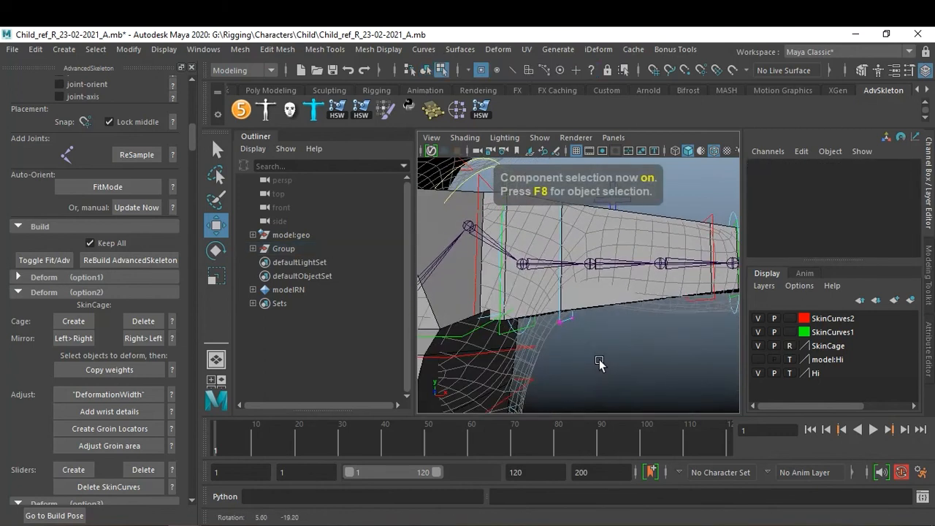
left_click_drag(548, 315, 548, 316)
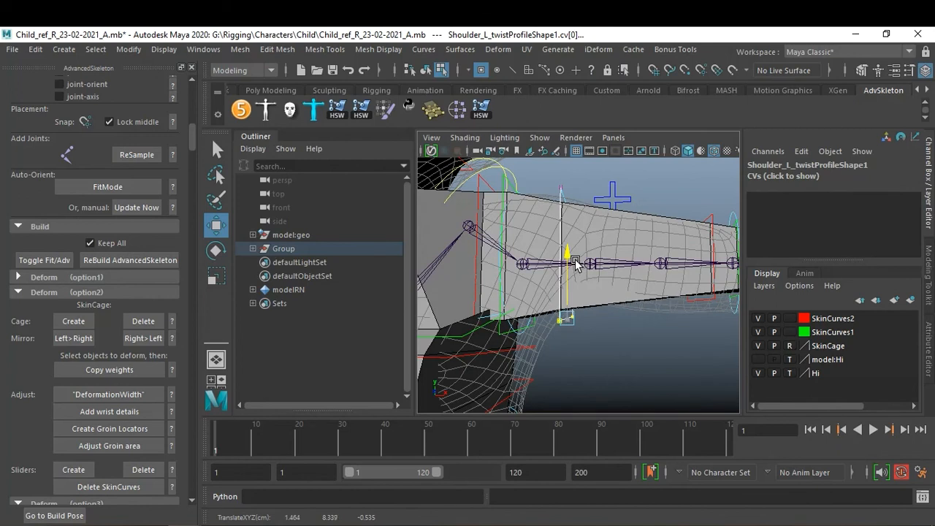
Reposition the front and rear CVs of the Shoulder_L_twistProfile2 curve to reshape the cage just above the left elbow.
left_click_drag(605, 313, 673, 281, "alt")
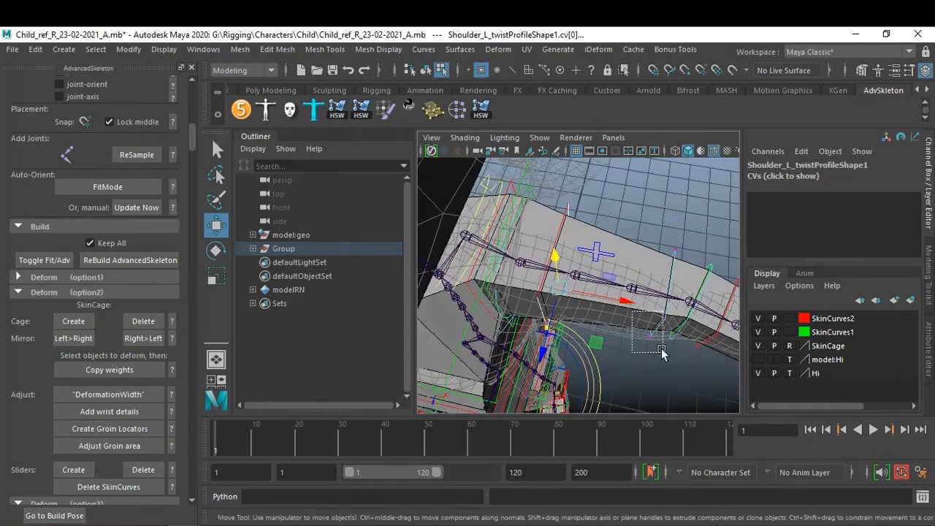
left_click_drag(667, 358, 651, 398)
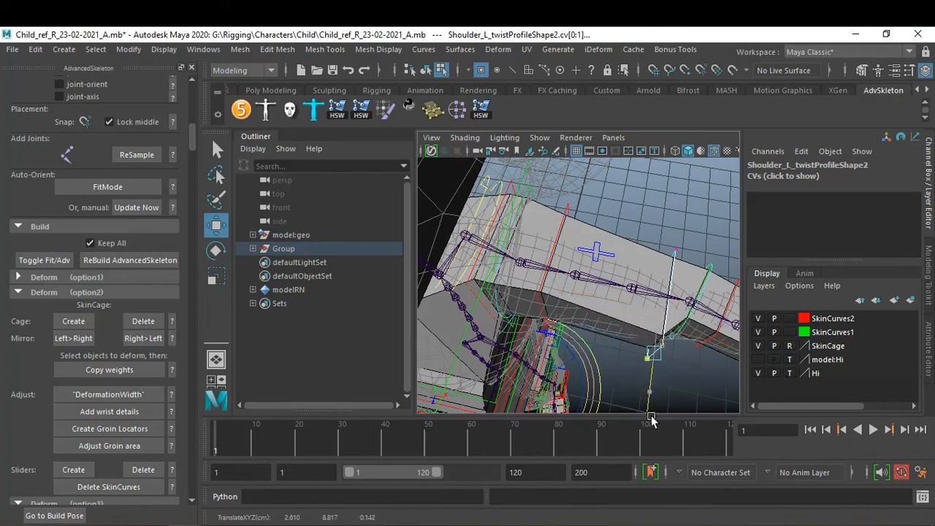
left_click(672, 254)
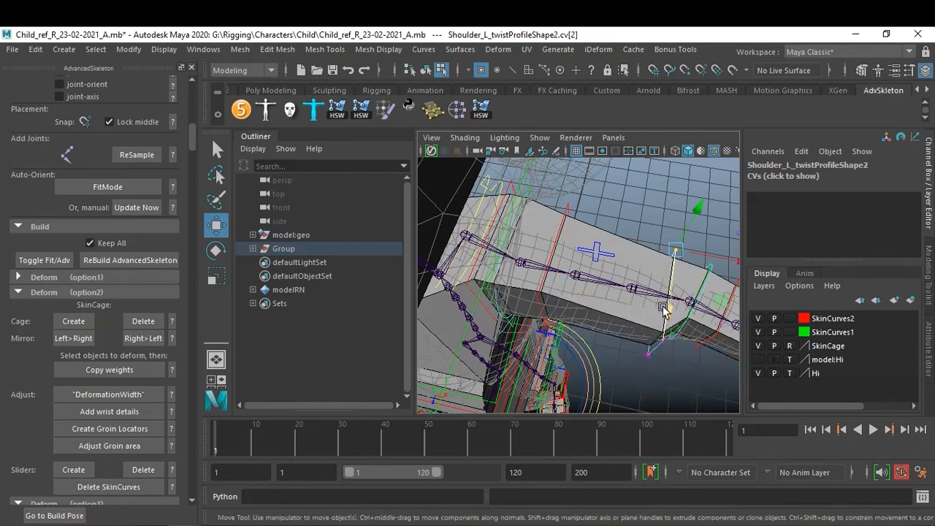
left_click_drag(670, 320, 494, 274)
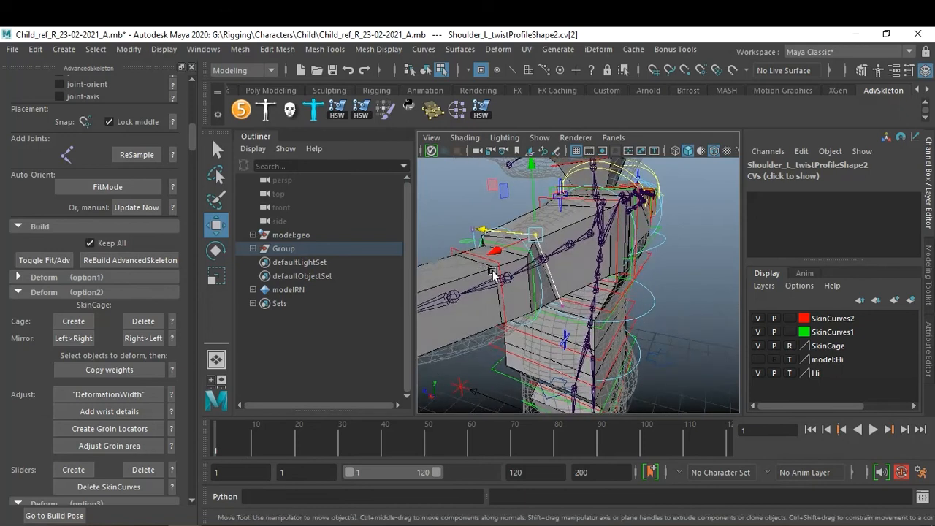
left_click(566, 306)
left_click_drag(622, 371, 575, 378, "alt")
mouse_move(537, 335)
left_mouse_down()
mouse_move(518, 336)
mouse_move(526, 338)
left_mouse_up()
left_click_drag(620, 285, 551, 306, "alt")
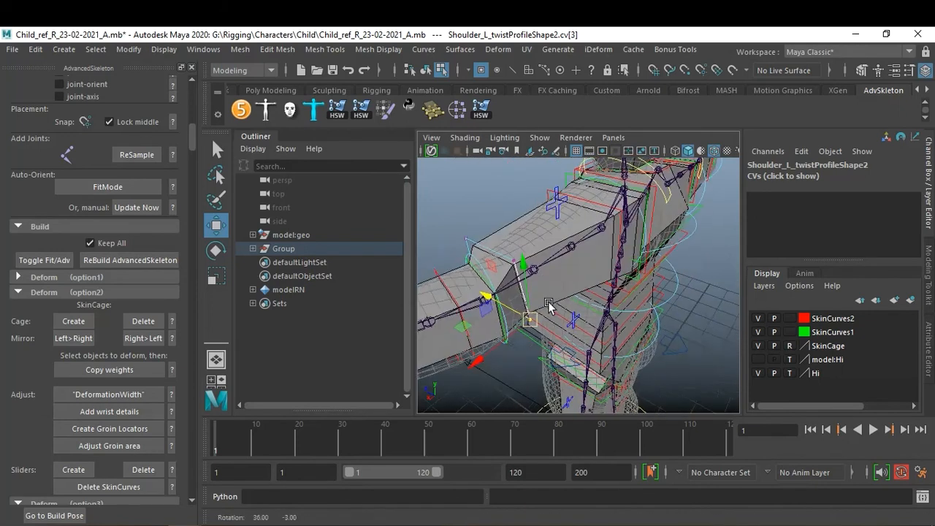
Return to object selection and move the Elbow_L_middleProfile curve slightly forward on the left arm.
scroll(621, 315, "up", 4)
left_click_drag(621, 316, 701, 335, "alt")
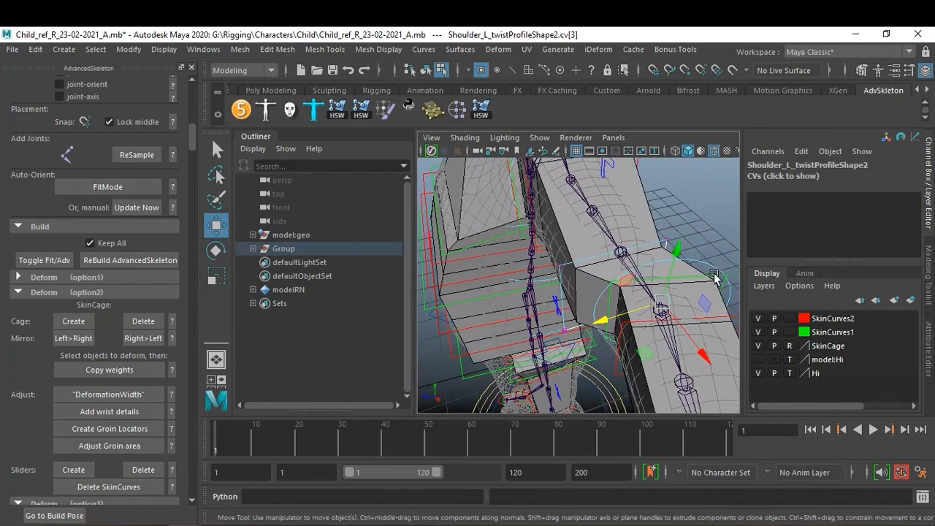
mouse_move(732, 273)
left_mouse_down("alt")
mouse_move(712, 263)
mouse_move(698, 278)
mouse_move(736, 273)
mouse_move(729, 279)
left_mouse_up("alt")
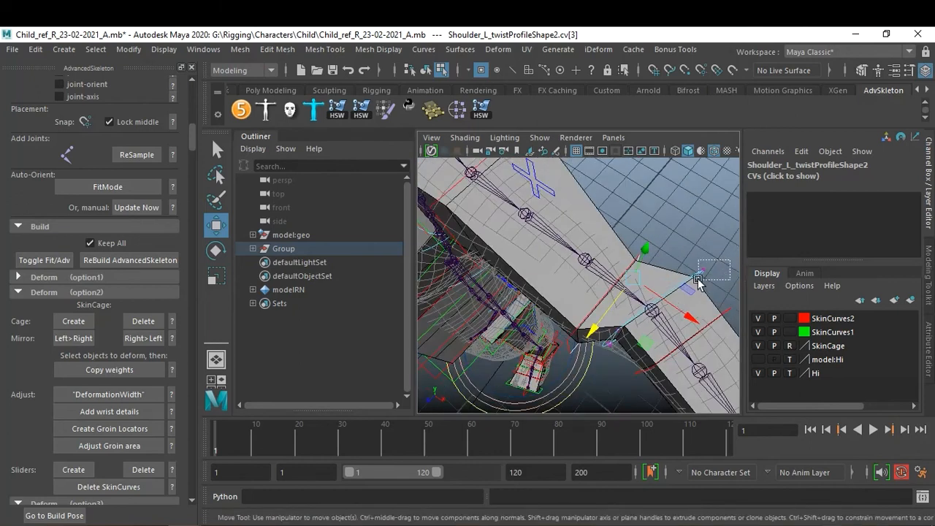
left_click(708, 275)
key("F8")
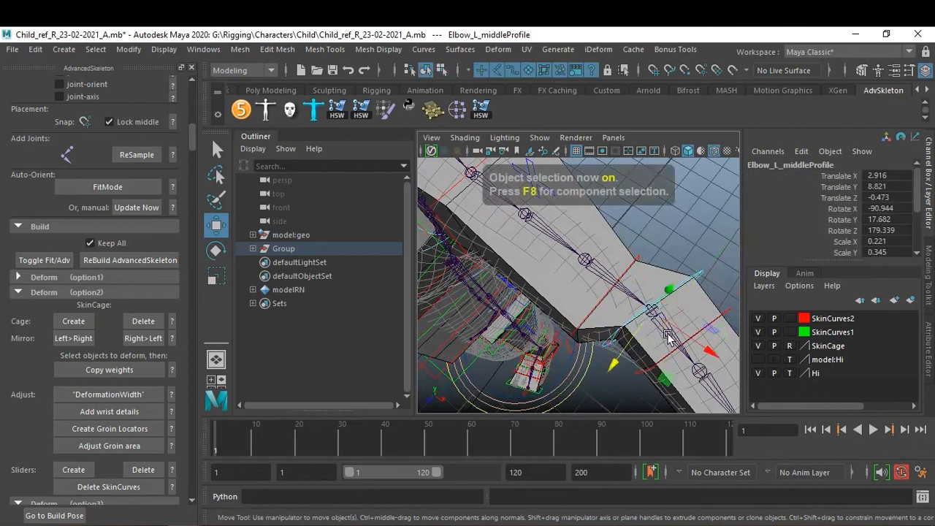
left_click_drag(617, 361, 610, 374)
Move the Shoulder_L_twistProfile2 curve backward and shift the FKElbow_L control to about Translate X -0.022, Translate Y -0.07, Translate Z -0.001.
left_click(588, 323)
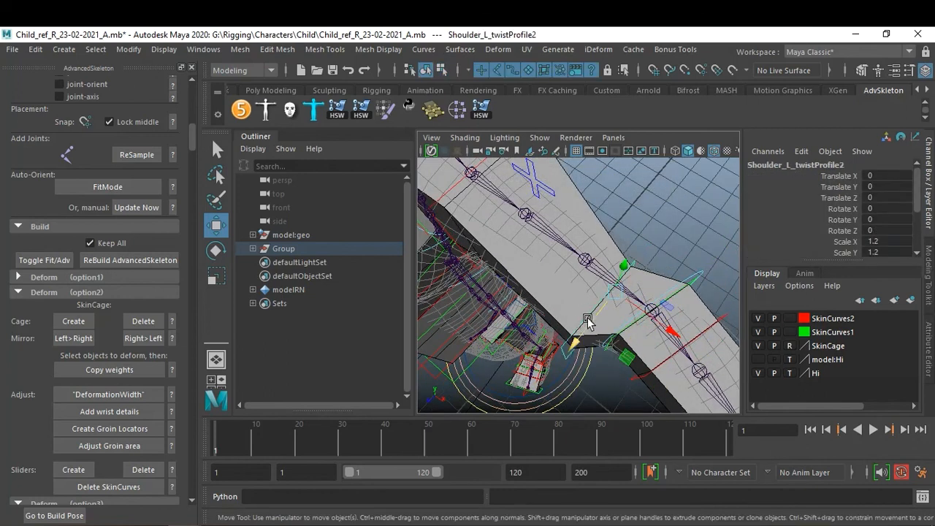
left_click_drag(572, 351, 612, 232)
left_click(695, 279)
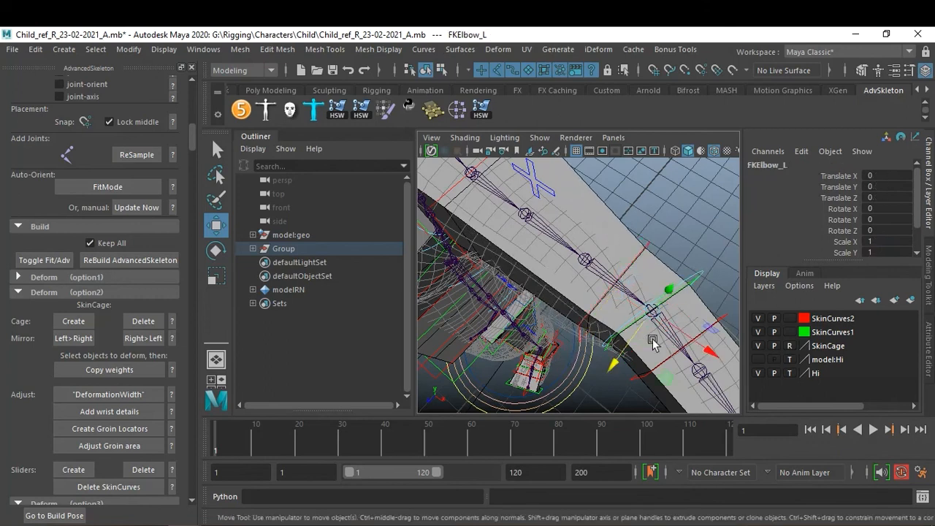
left_click_drag(615, 363, 651, 264)
Move the Elbow_L_twistProfile1 curve on the left forearm to about Translate X 0.128, Translate Y 0.271, Translate Z 0.005.
scroll(649, 274, "down", 4)
scroll(680, 281, "up", 4)
left_click_drag(703, 284, 618, 281, "alt")
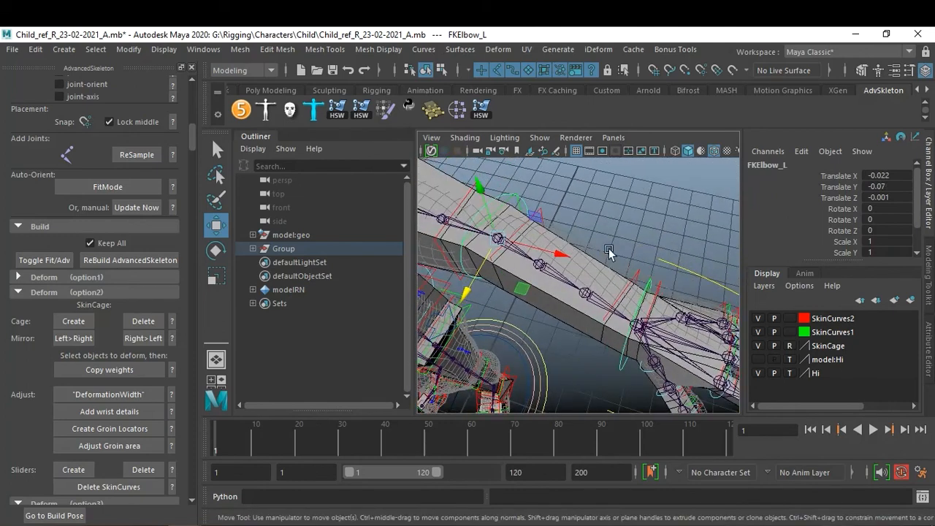
left_click(563, 202)
left_click(545, 216)
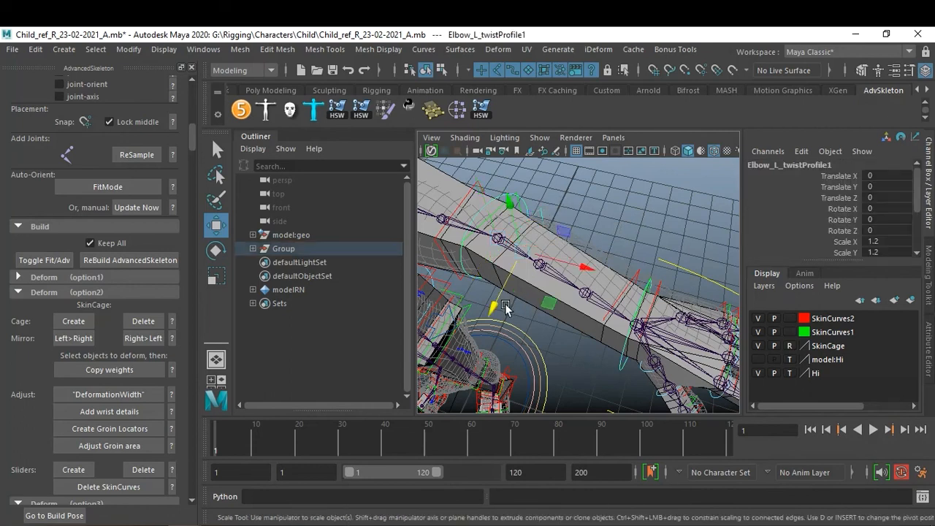
key("r")
left_click(523, 254)
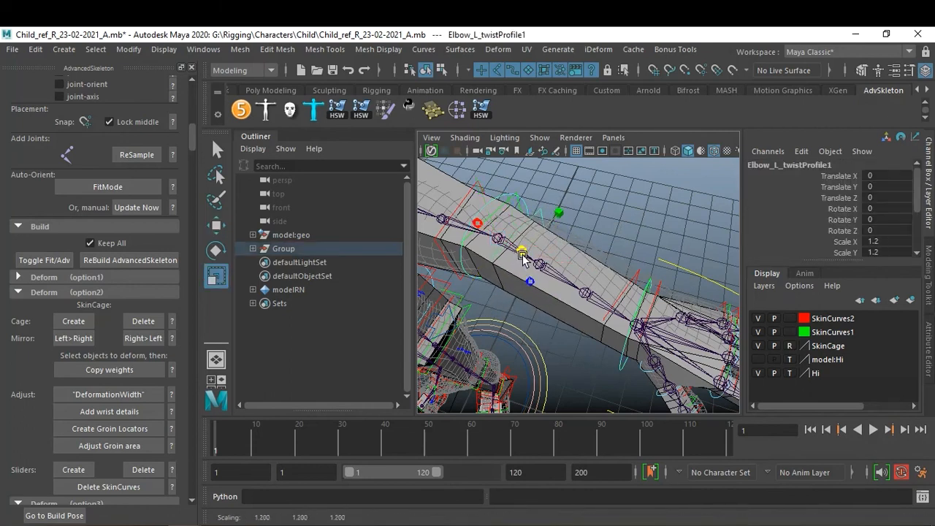
key("w")
left_click_drag(509, 278, 595, 326)
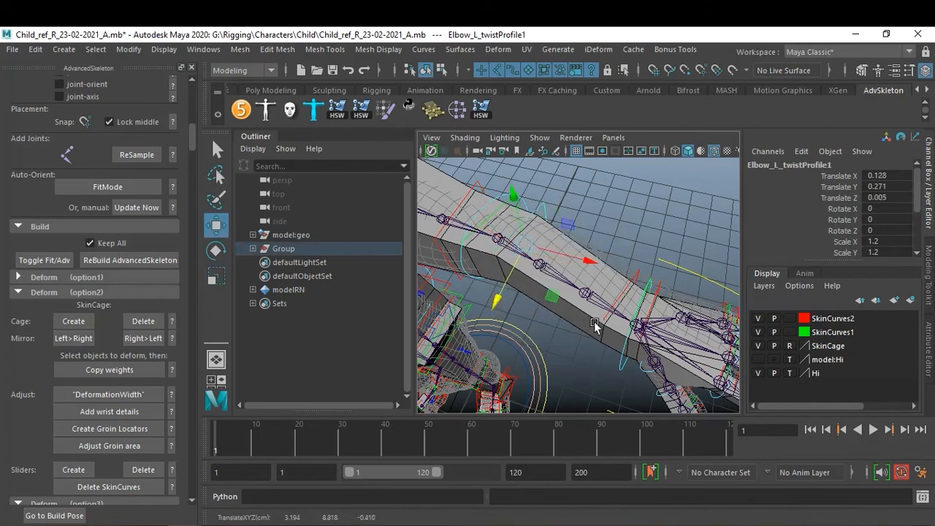
Move the FKWrist_L control to about Translate X 0.015, Translate Y 0.127, Translate Z -0.002.
left_click(624, 294)
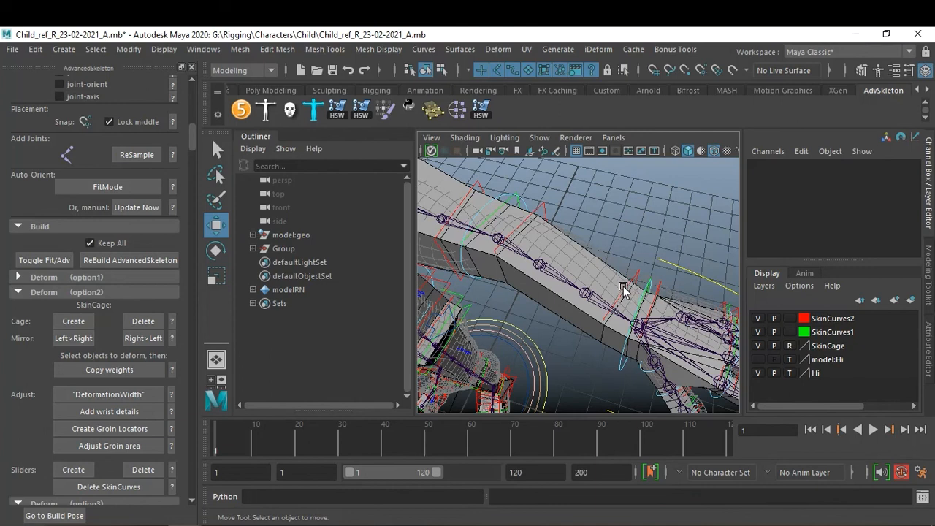
left_click(636, 322)
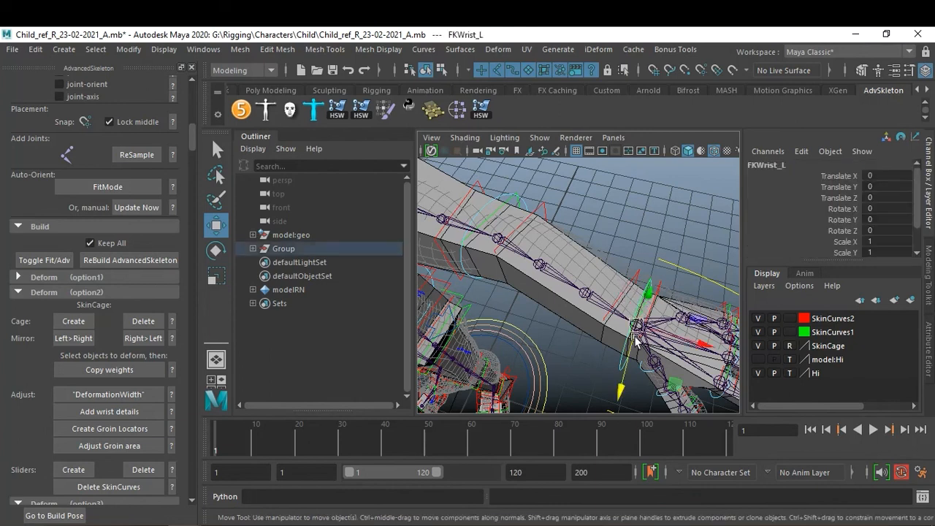
left_click_drag(620, 393, 666, 338)
scroll(617, 309, "up", 3)
Enlarge the viewport workspace and examine the left arm's cage against the mesh in the top view.
key("space")
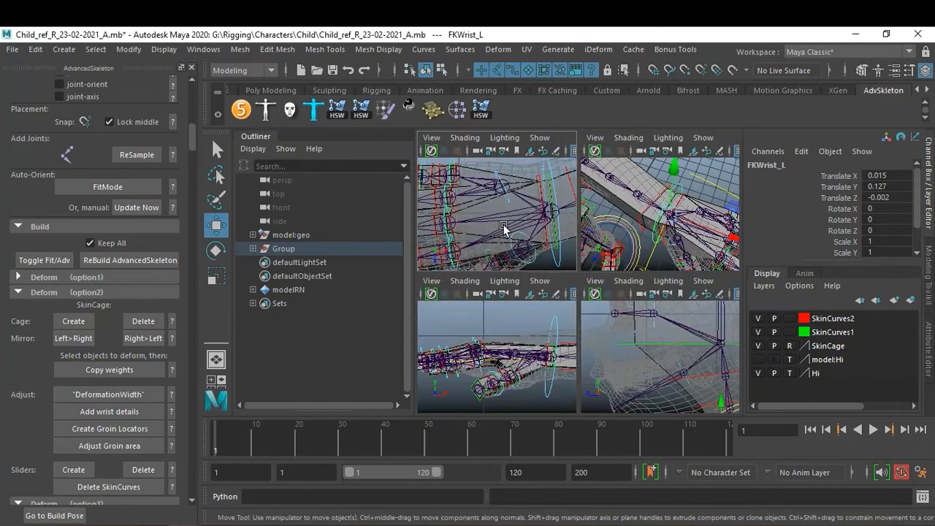
key("ctrl+space")
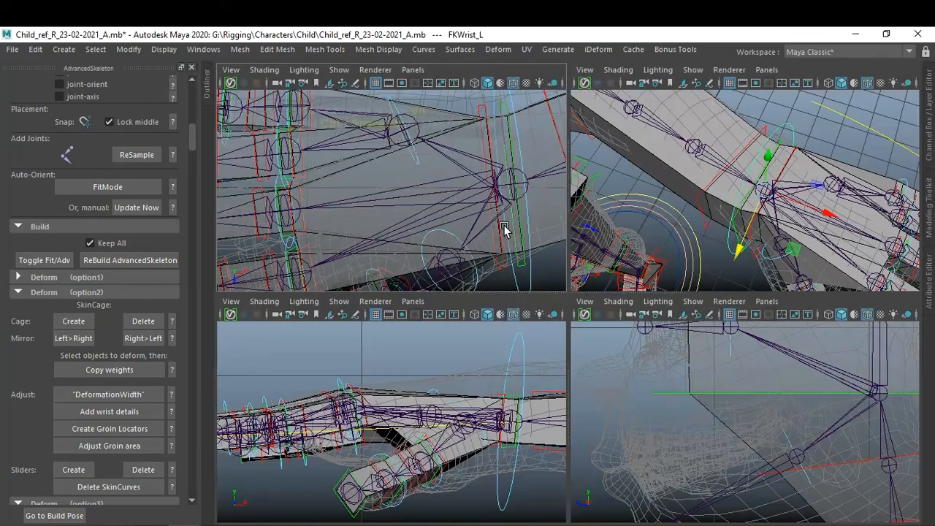
key("space")
right_click_drag(683, 289, 738, 372, "alt")
middle_click_drag(738, 372, 560, 365, "alt")
middle_click_drag(724, 334, 599, 345, "alt")
right_click_drag(636, 353, 653, 357, "alt")
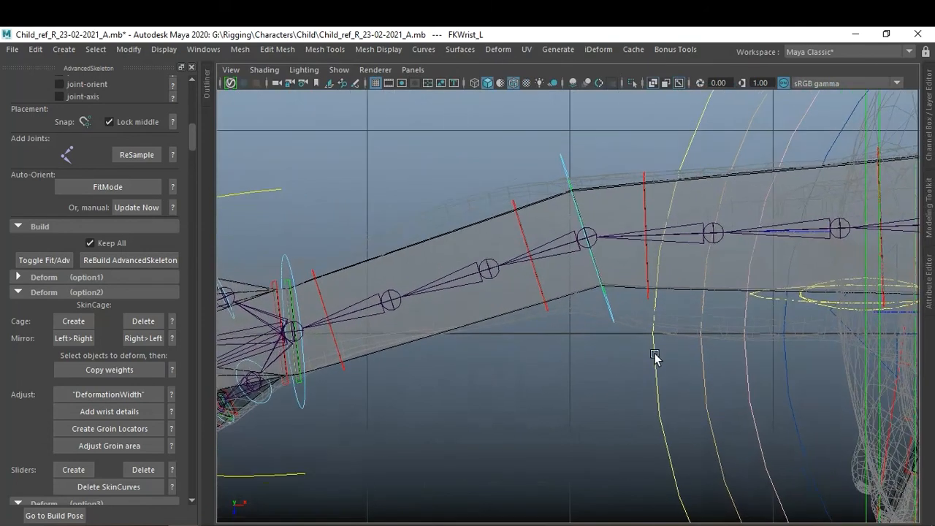
middle_click_drag(685, 331, 633, 367, "alt")
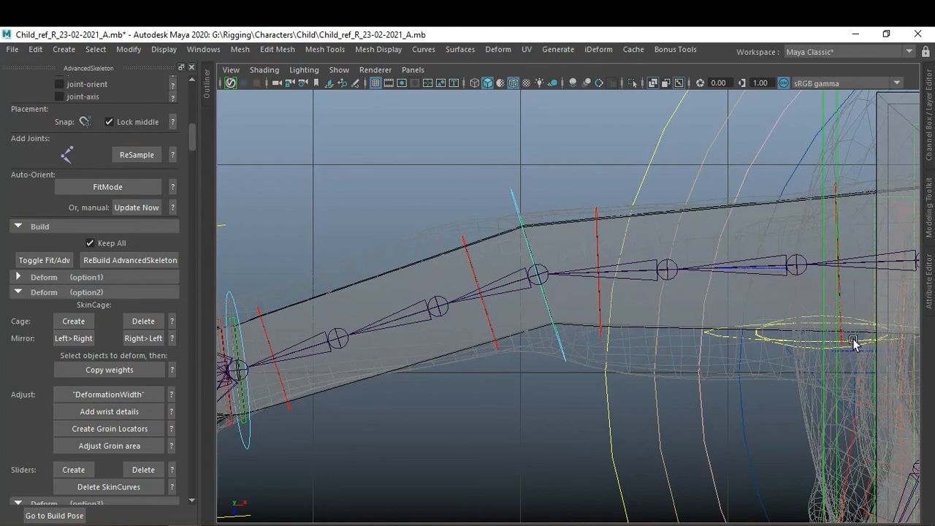
scroll(599, 357, "down", 5)
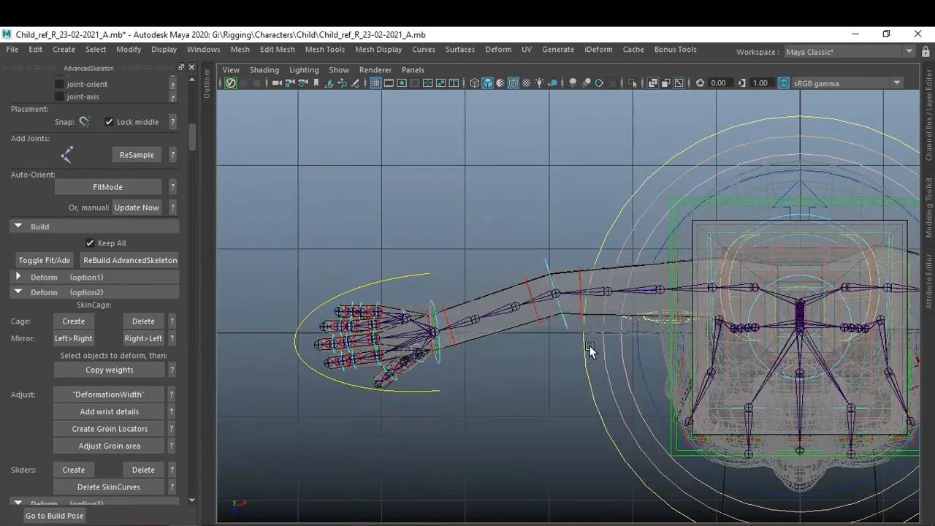
Return to the perspective view and examine the leg cage around the groin, thighs and knees against the mesh.
key("space")
key("space")
scroll(687, 287, "down", 4)
left_click_drag(736, 276, 621, 292, "alt")
middle_click_drag(657, 350, 701, 194, "alt")
left_click_drag(702, 194, 687, 243, "alt")
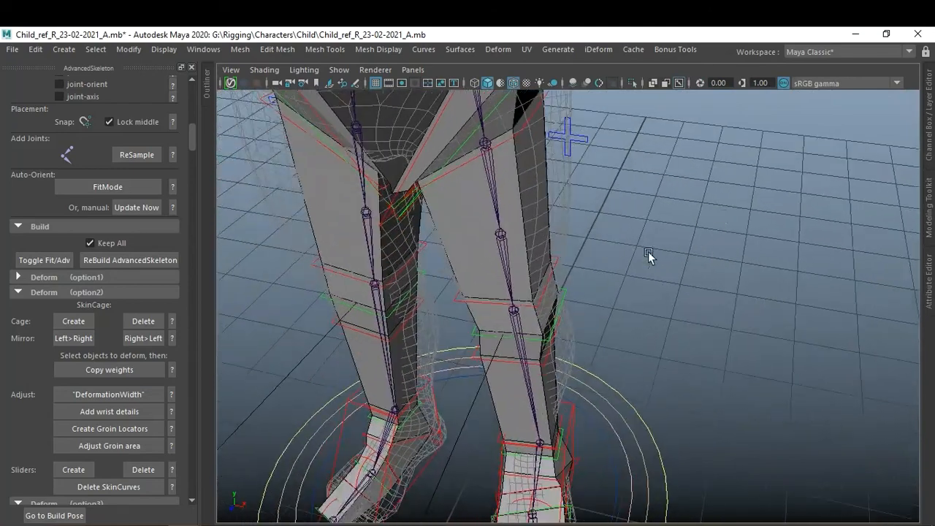
middle_click_drag(686, 244, 727, 186, "alt")
right_click_drag(727, 186, 762, 198, "alt")
left_click_drag(566, 307, 643, 227, "alt")
middle_click_drag(657, 168, 690, 276, "alt")
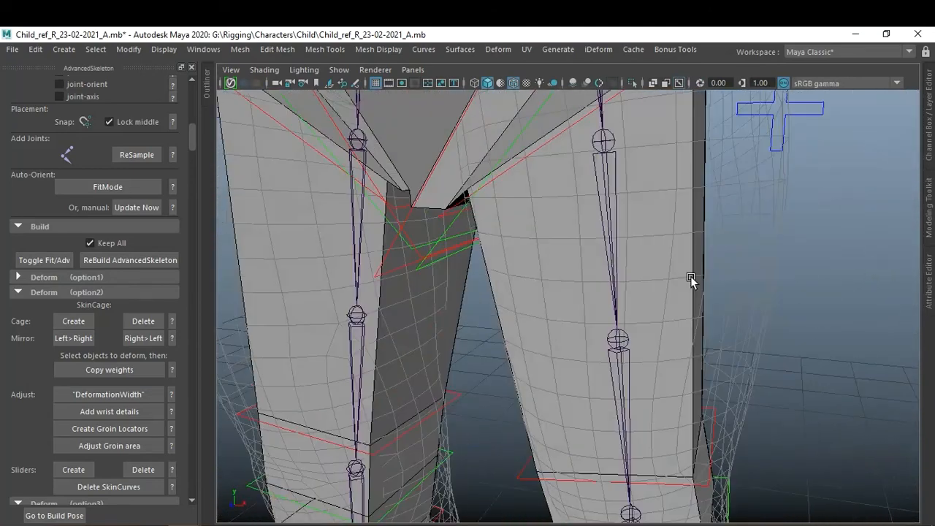
left_click_drag(690, 276, 711, 322, "alt")
right_click_drag(710, 321, 789, 350, "alt")
middle_click_drag(788, 350, 729, 247, "alt")
left_click_drag(729, 247, 672, 290, "alt")
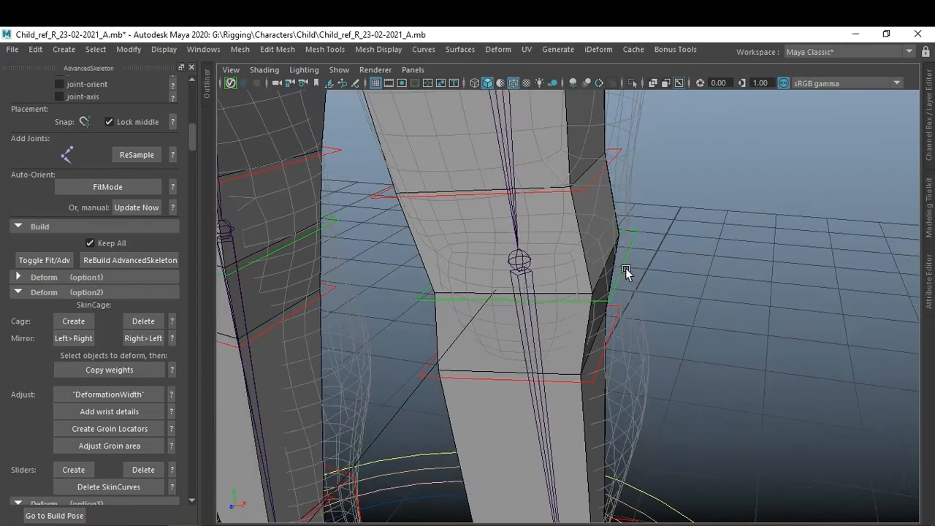
left_click_drag(624, 268, 629, 302, "alt")
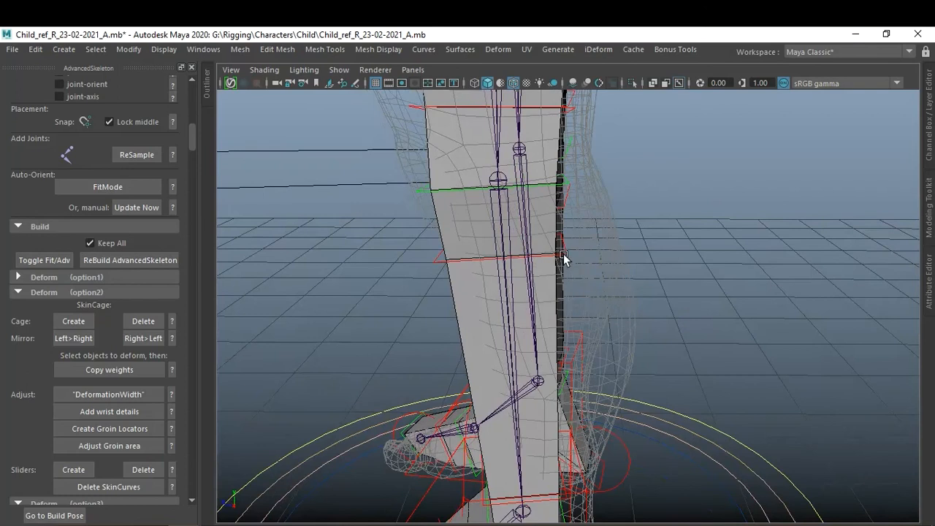
Move the Knee_L_endProfile and Ankle_L_middleProfile curves backward to follow the left lower leg mesh.
left_click_drag(602, 201, 518, 256, "alt")
left_click(458, 253)
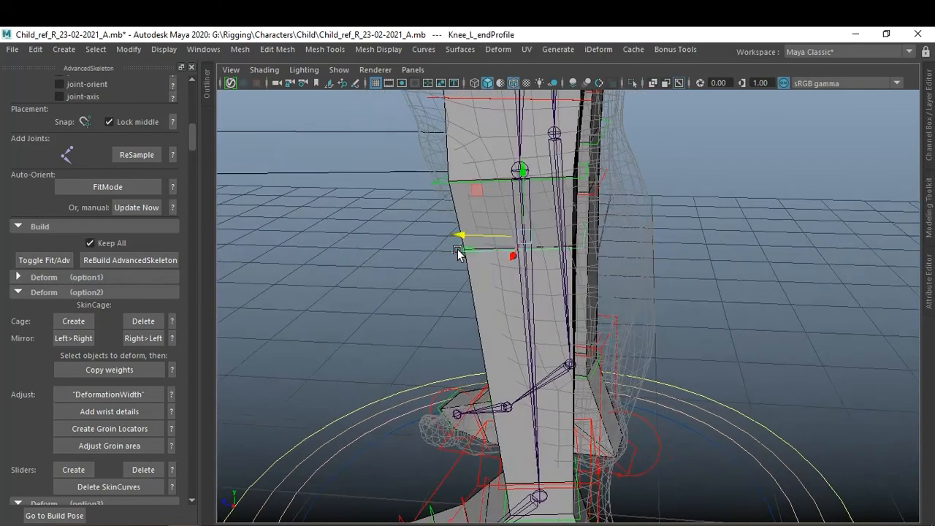
left_click_drag(463, 235, 645, 352)
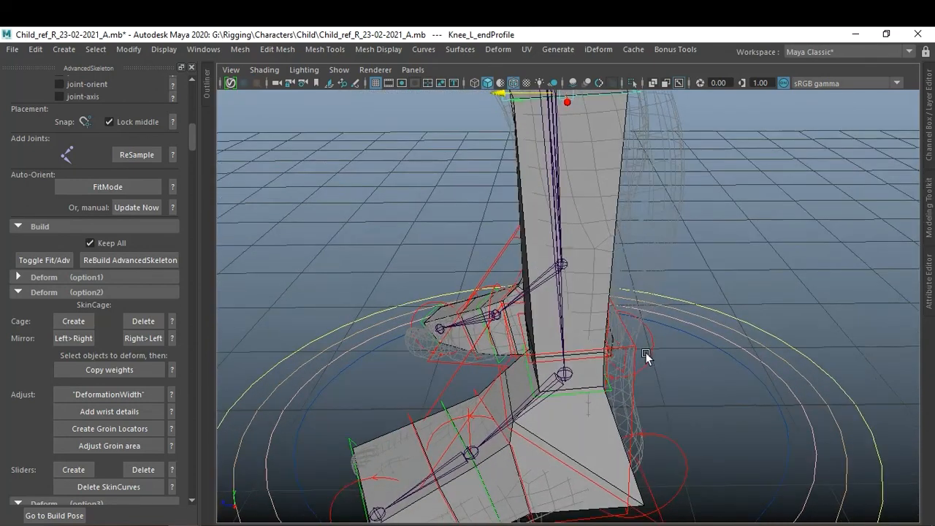
left_click(597, 391)
left_click_drag(498, 370, 522, 369)
middle_click_drag(670, 276, 662, 347, "alt")
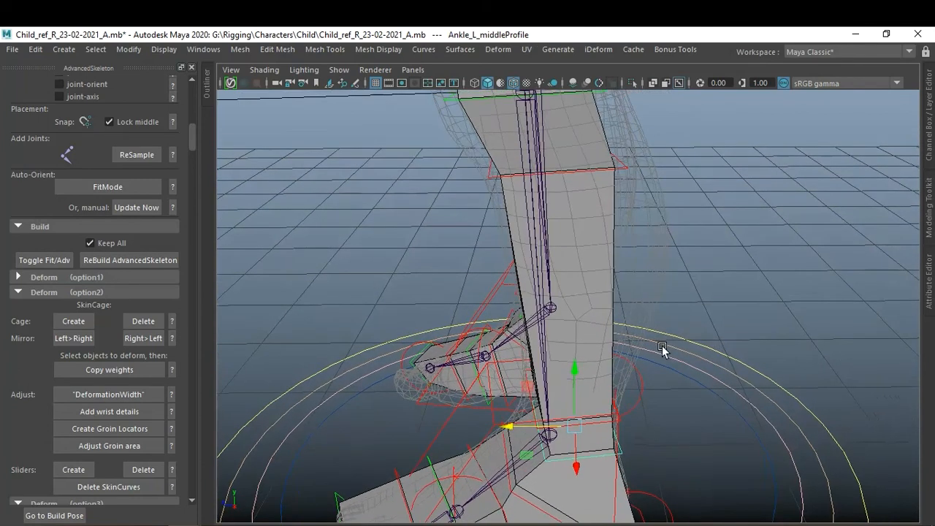
Move the Hip_L_twistProfile2 curve above the left knee slightly forward and scale it wider from front to back.
middle_click_drag(653, 194, 664, 286, "alt")
middle_click_drag(539, 203, 550, 273, "alt")
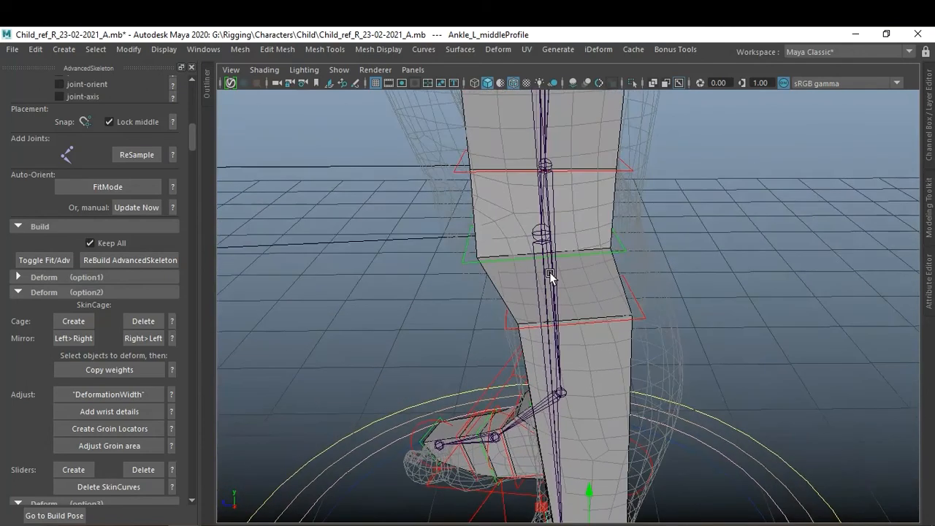
left_click(456, 171)
left_click_drag(475, 160, 455, 159)
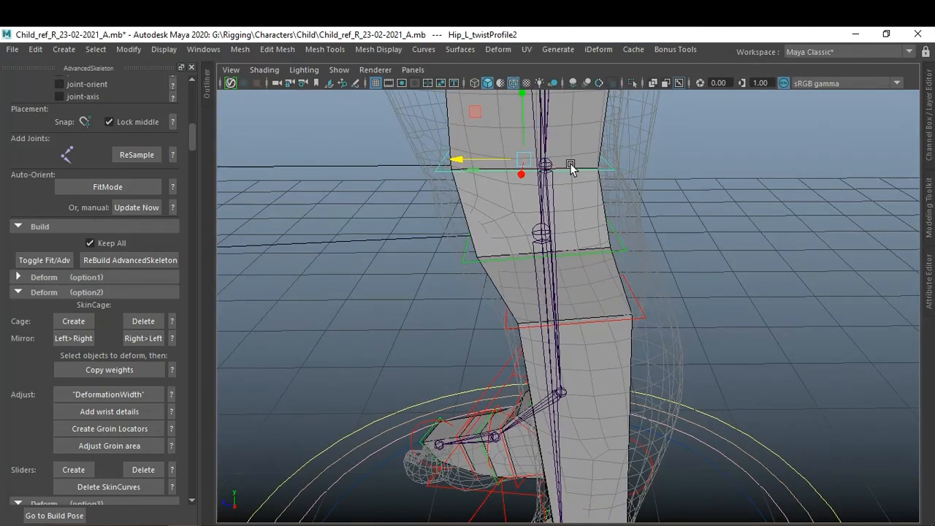
key("r")
left_click_drag(594, 164, 627, 167)
Scale the Knee_L_middleProfile and Knee_L_endProfile curves wider from front to back.
left_click(475, 263)
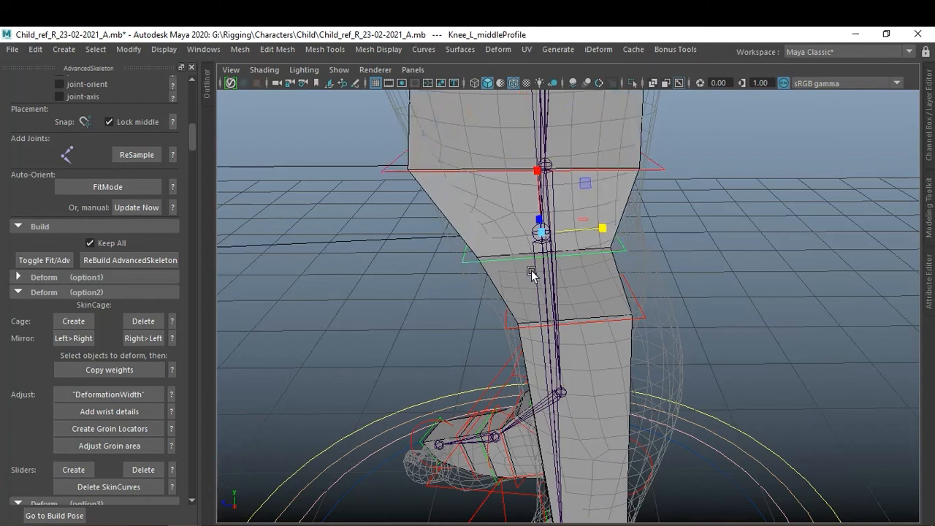
left_click_drag(601, 233, 609, 232)
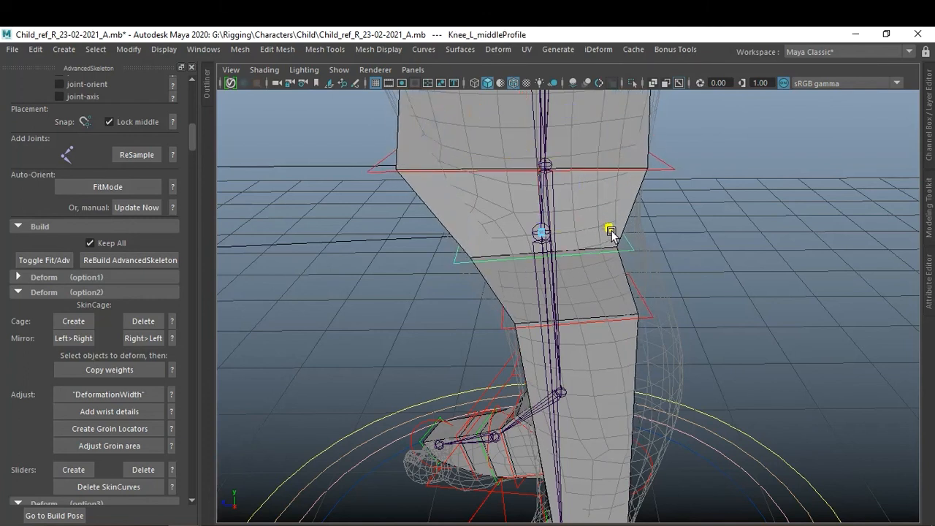
left_click(653, 311)
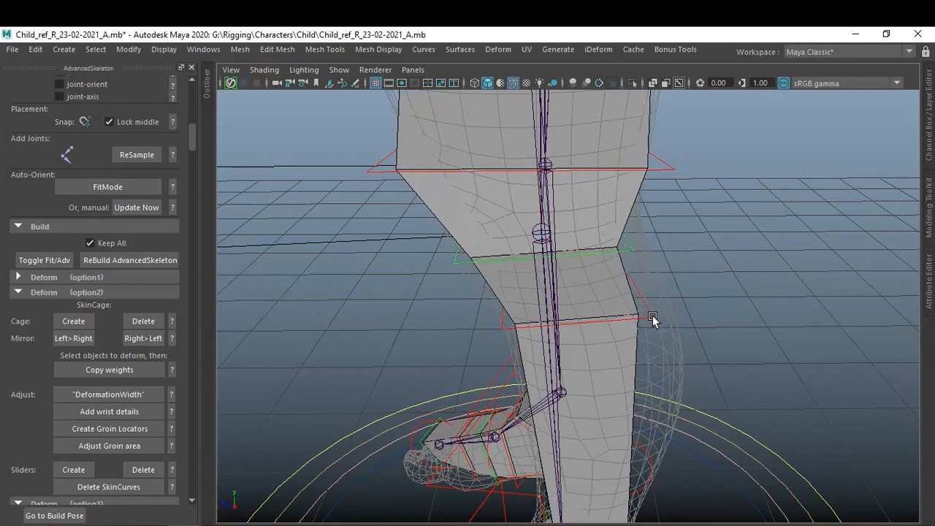
left_click(652, 319)
left_click_drag(635, 302, 655, 300)
Move the Knee_L_endProfile and Knee_L_middleProfile curves backward and shift Hip_L_twistProfile2 slightly forward.
key("w")
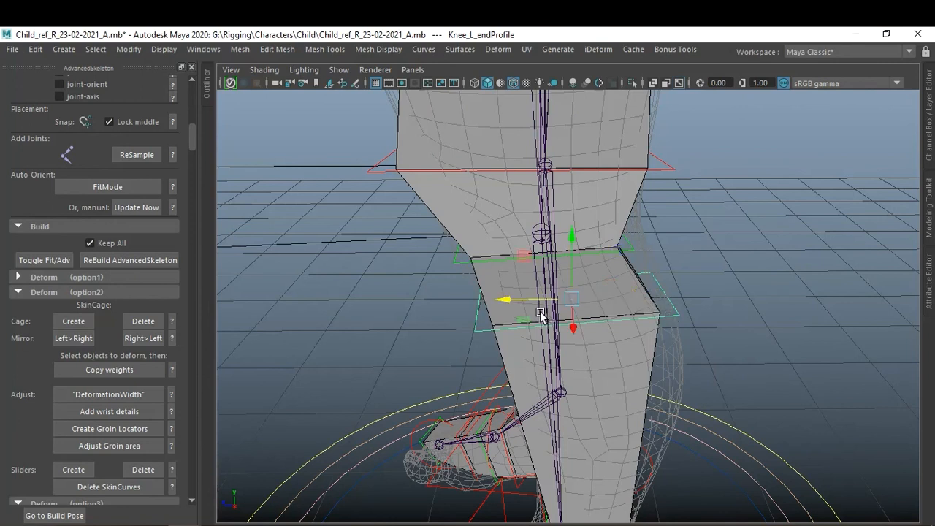
left_click_drag(511, 299, 526, 303)
left_click(736, 276)
left_click_drag(735, 276, 671, 275, "alt")
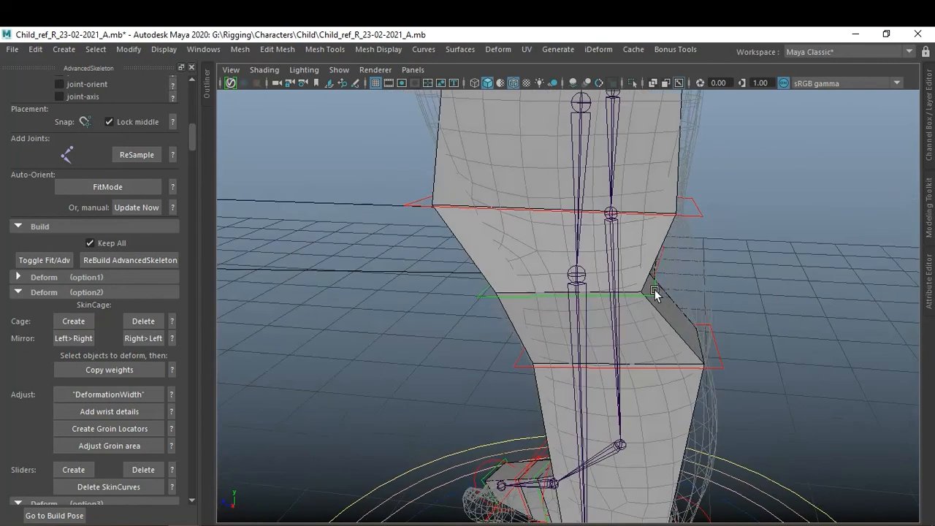
left_click(654, 292)
left_click_drag(527, 278, 542, 275)
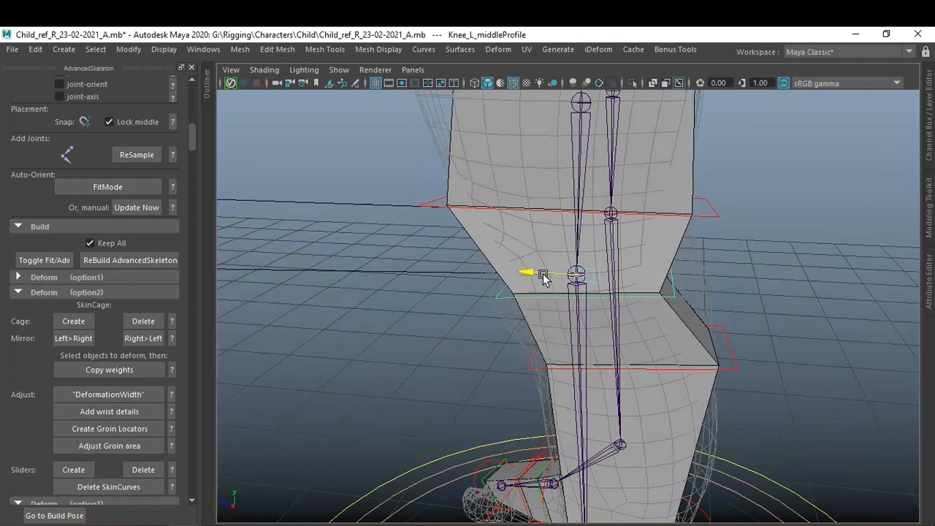
left_click(710, 217)
mouse_move(517, 207)
left_mouse_down()
mouse_move(493, 205)
mouse_move(506, 203)
left_mouse_up()
Scale the Hip_L_twistProfile1 curve on the upper left thigh wider from front to back and move it forward.
middle_click_drag(560, 215, 598, 351, "alt")
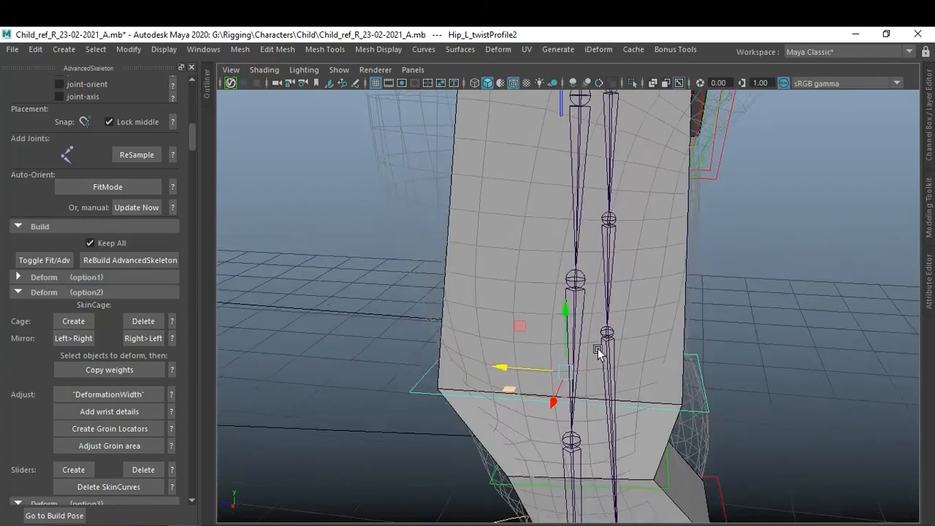
right_click_drag(598, 351, 584, 276, "alt")
middle_click_drag(584, 276, 588, 372, "alt")
left_click_drag(588, 372, 527, 301, "alt")
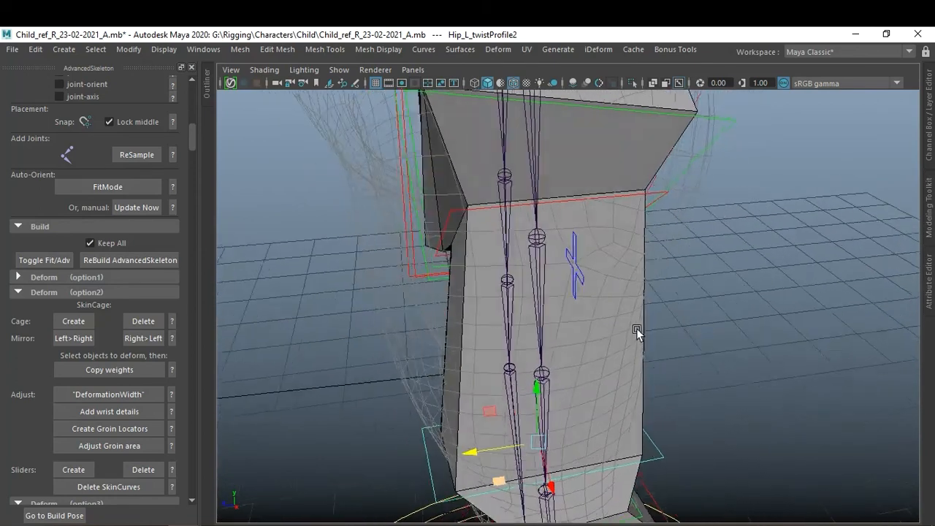
left_click(433, 244)
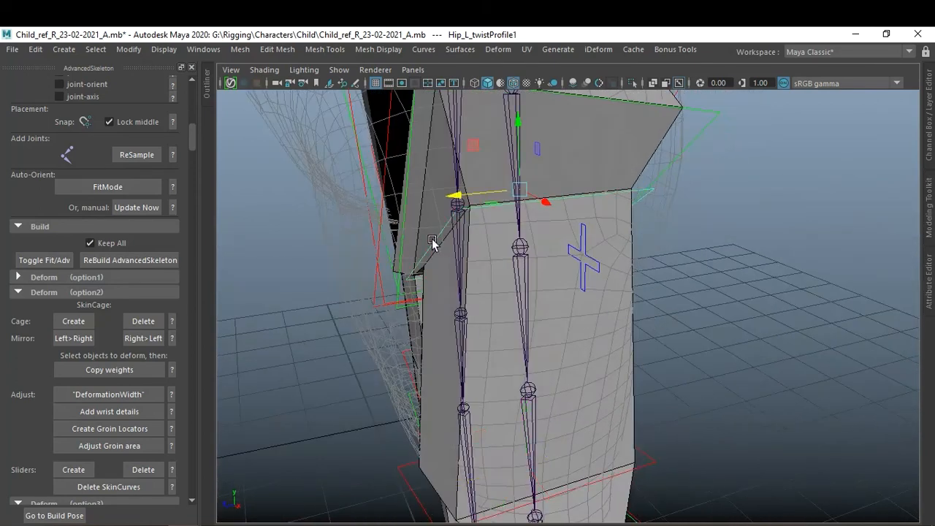
mouse_move(626, 278)
left_mouse_down("alt")
mouse_move(598, 275)
mouse_move(625, 292)
left_mouse_up("alt")
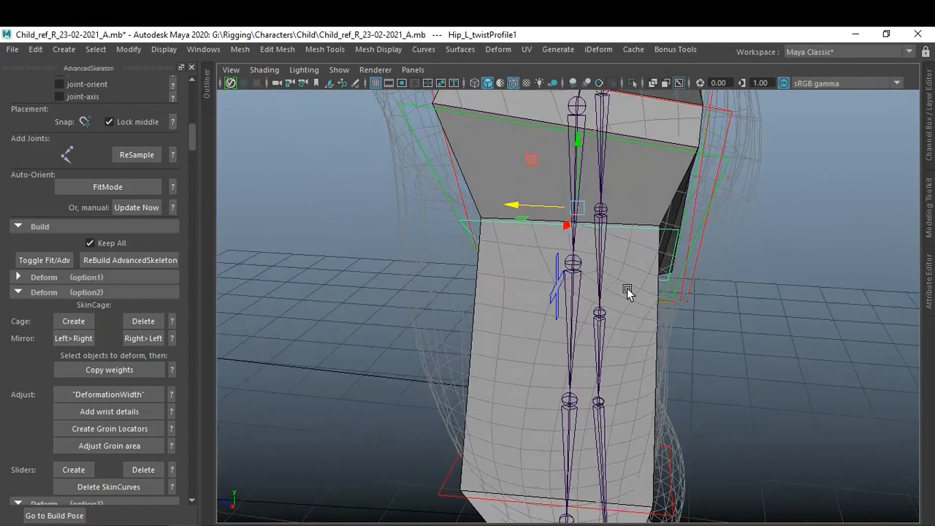
key("w")
key("r")
left_click_drag(630, 216, 689, 234)
key("w")
left_click_drag(513, 208, 491, 209)
Try lowering the inner front CV of the Hip_L_twistProfile1 curve in component mode, and undo the move.
left_click_drag(596, 318, 720, 270, "alt")
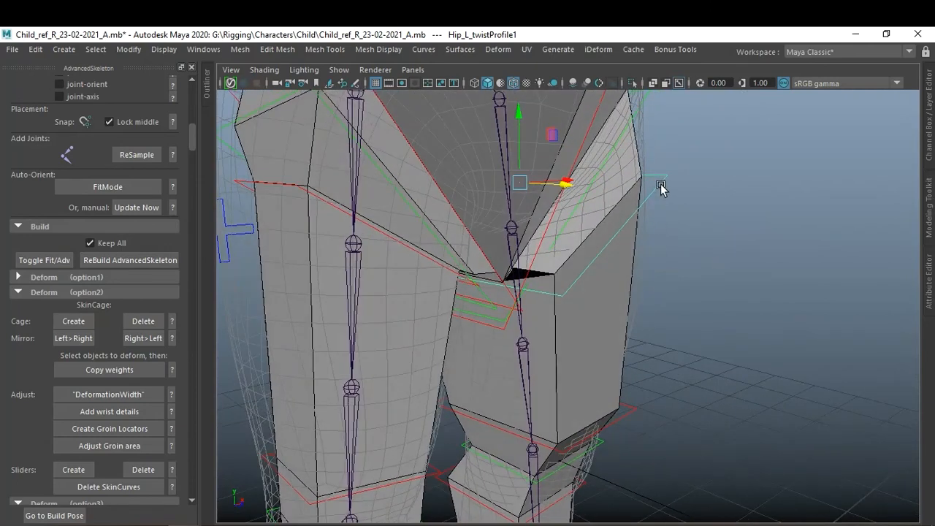
key("F8")
left_click_drag(623, 279, 632, 306, "alt")
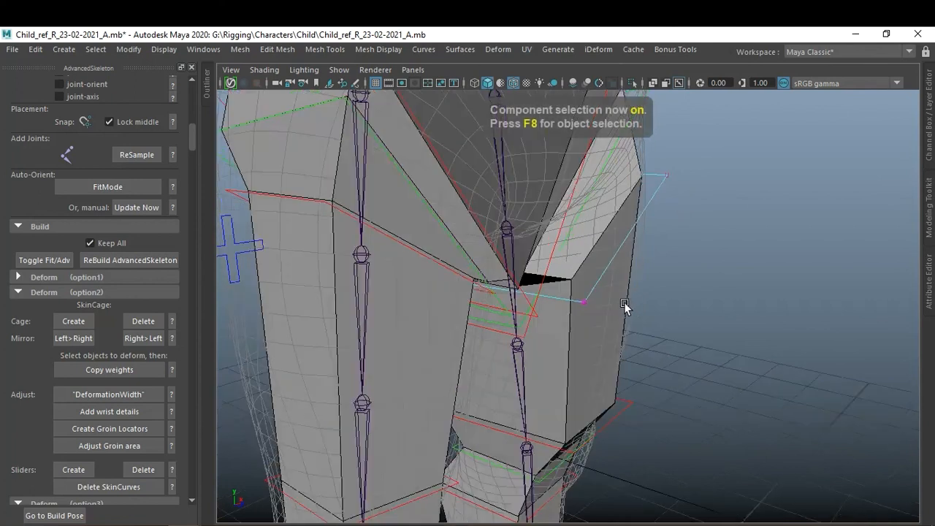
left_click(584, 303)
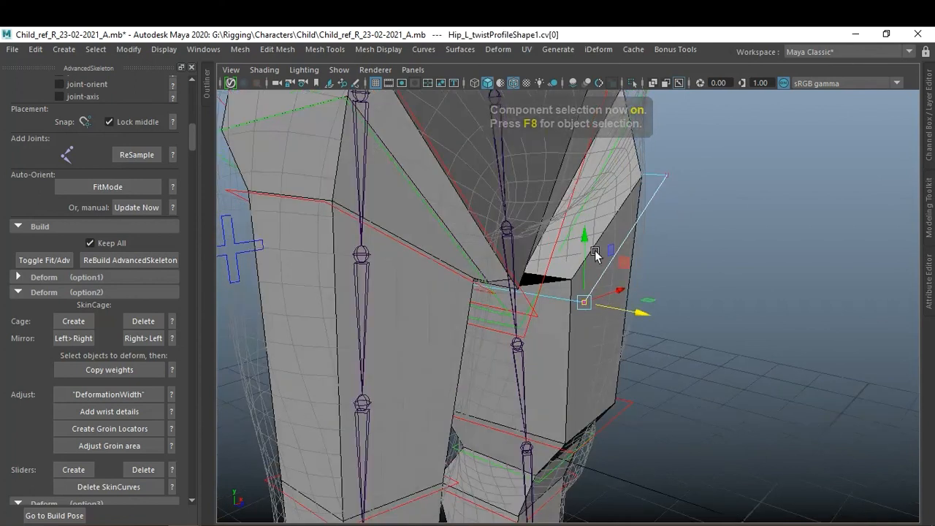
left_click_drag(584, 241, 584, 248)
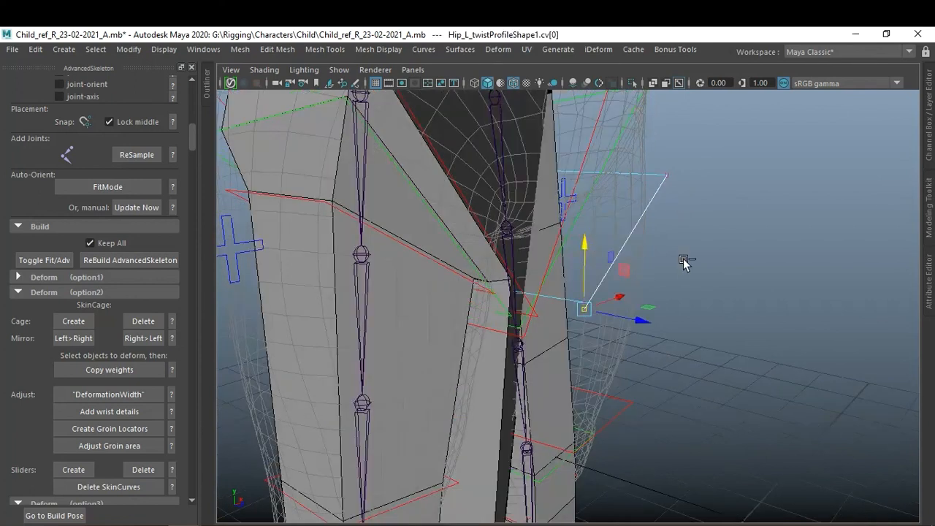
key("ctrl+z")
Try once more to reposition the inner front CV of Hip_L_twistProfile1 from the front, and return to object selection.
left_click_drag(725, 314, 628, 285, "alt")
left_click(681, 309)
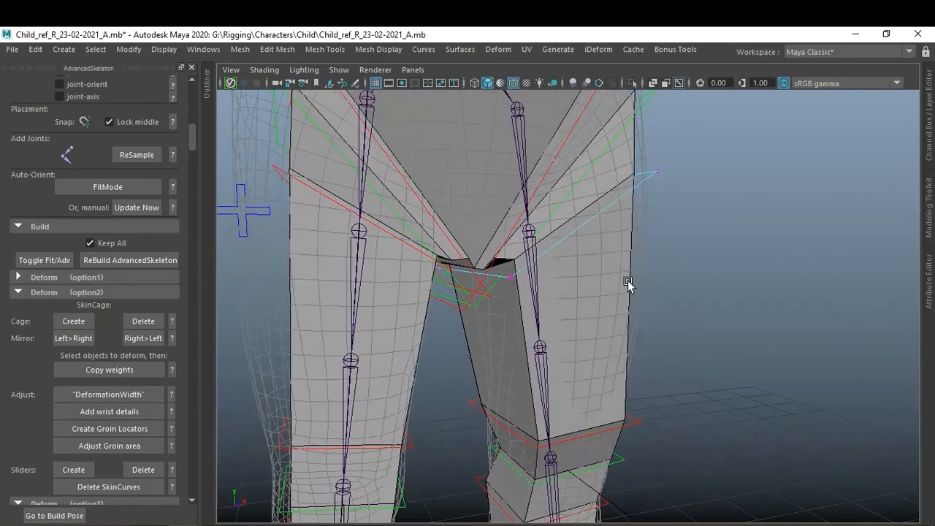
left_click(508, 279)
left_click_drag(511, 224, 523, 231)
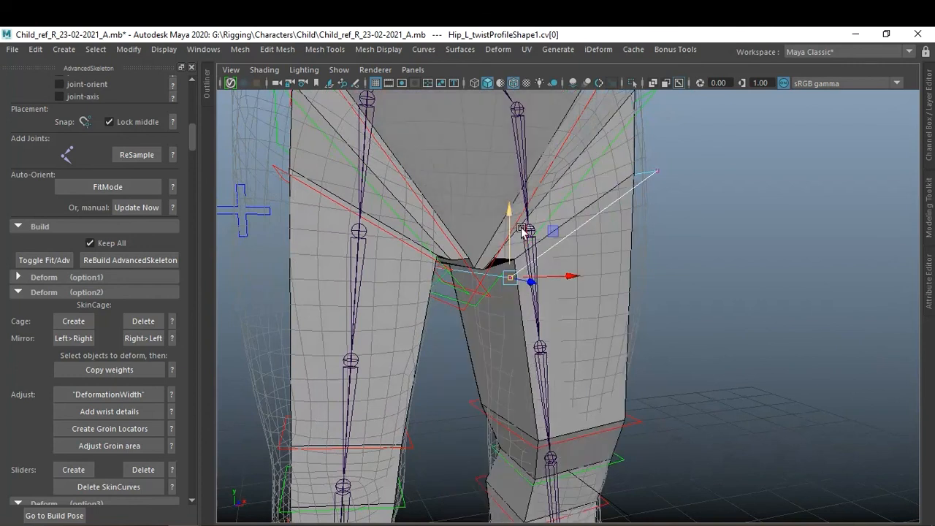
left_click(696, 261)
key("F8")
left_click(715, 217)
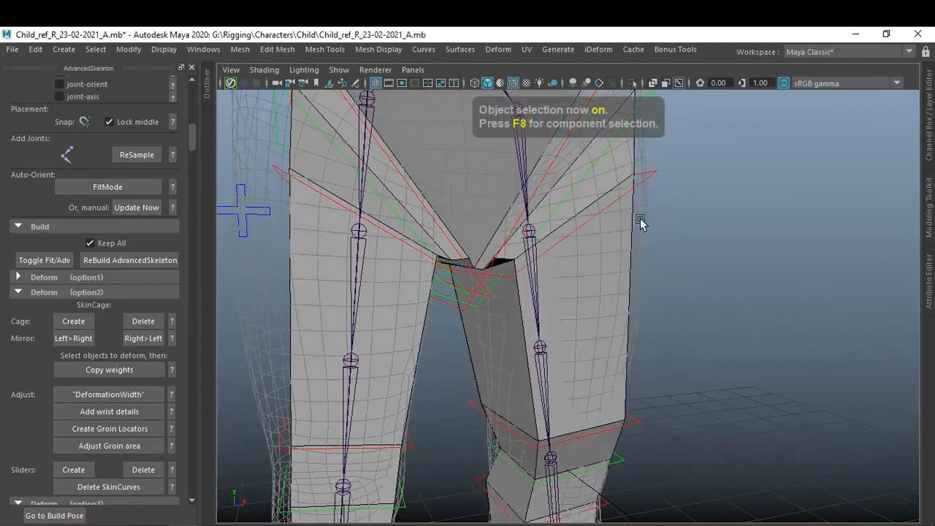
Lower the Hip_L_twistProfile1 curve on the upper left thigh and adjust its front-to-back position to the mesh.
left_click(609, 208)
left_click_drag(530, 147, 537, 178)
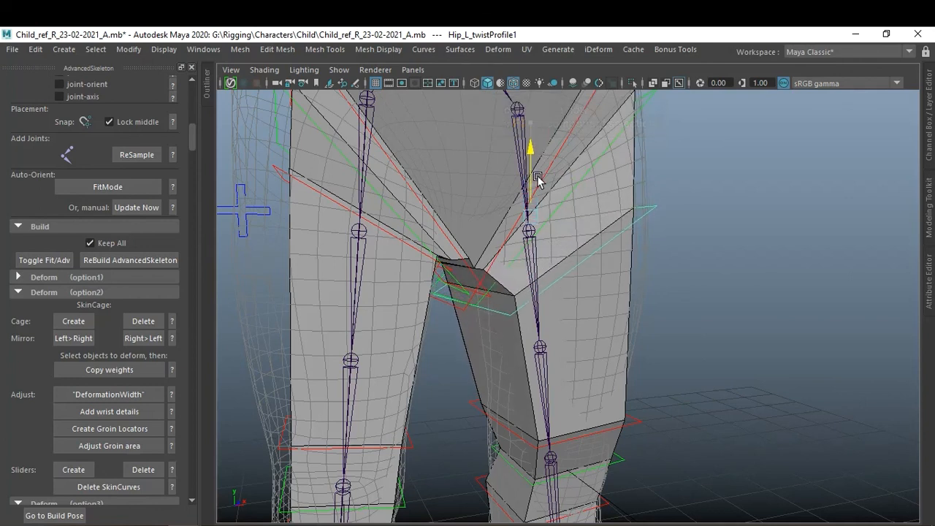
left_click(701, 281)
left_click_drag(711, 292, 575, 348, "alt")
left_click(460, 334)
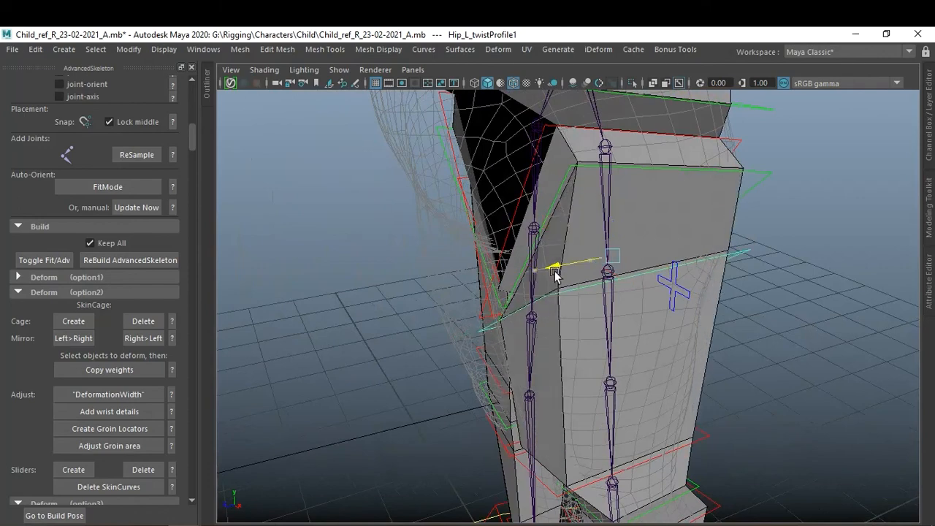
left_click_drag(553, 265, 719, 309, "alt")
Try to enlarge the Hip_L_startProfile curve uniformly at the top of the left thigh.
left_click(630, 215)
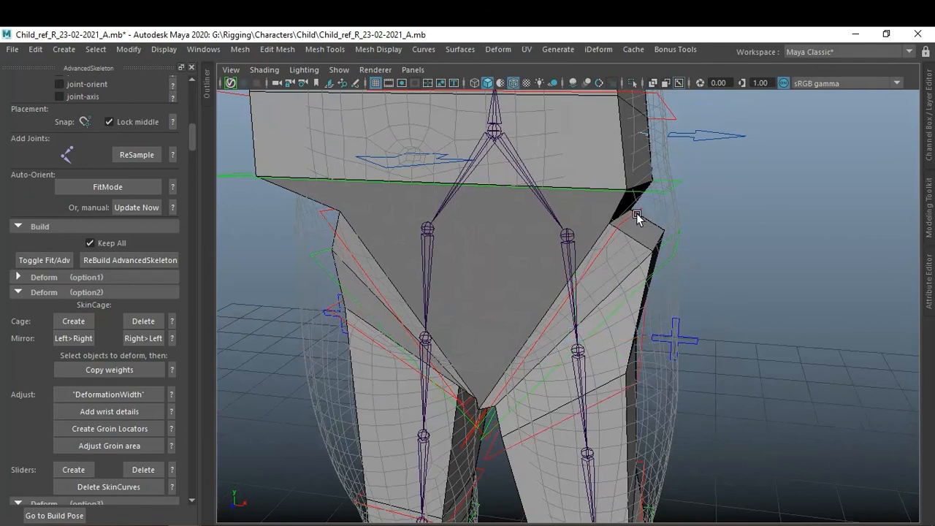
left_click_drag(651, 215, 721, 268, "alt")
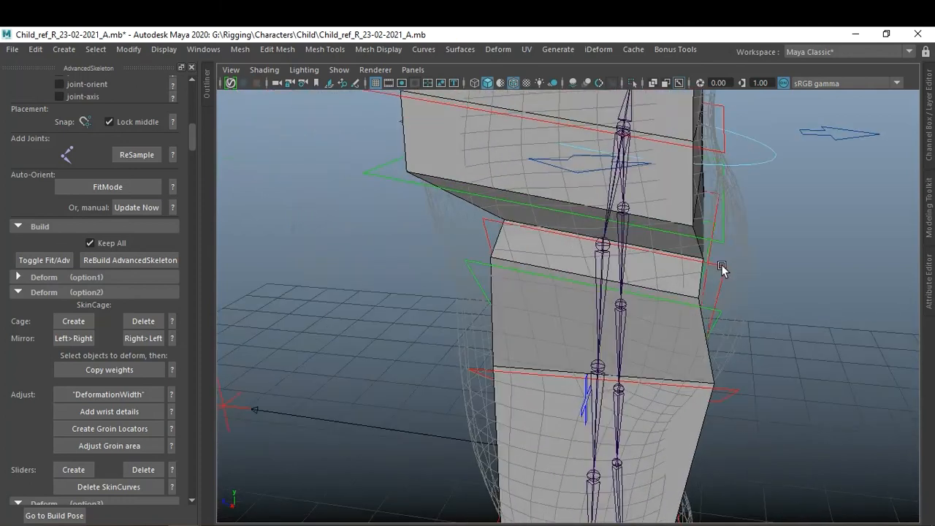
left_click(720, 274)
left_click_drag(600, 322, 695, 324, "alt")
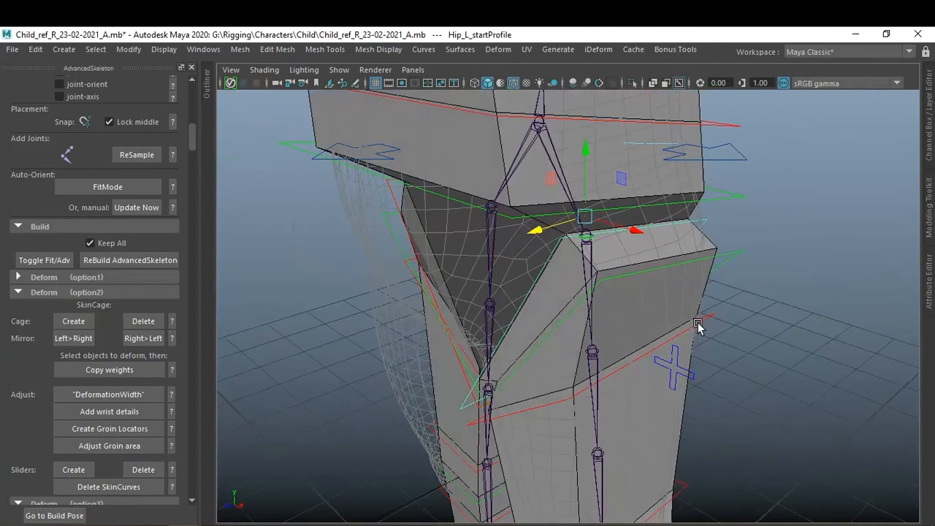
key("r")
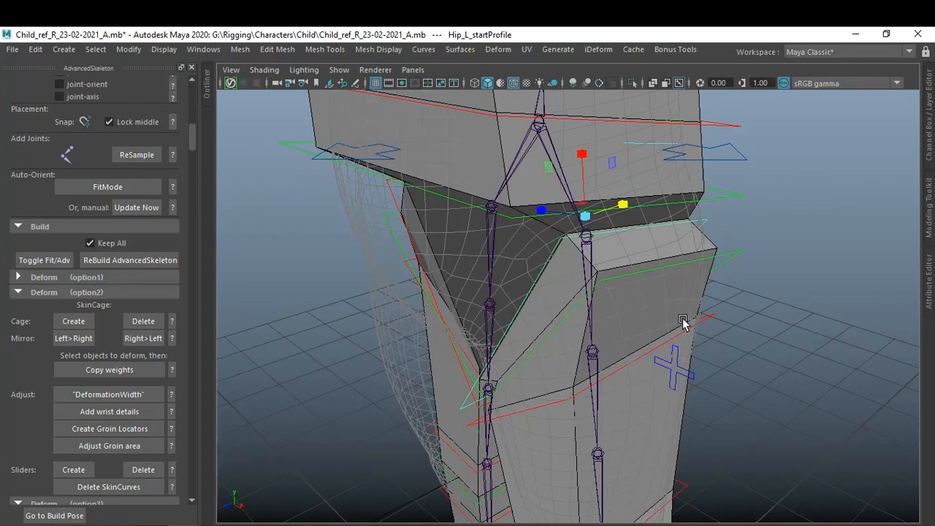
left_click_drag(585, 217, 647, 222)
left_click_drag(609, 326, 678, 280, "alt")
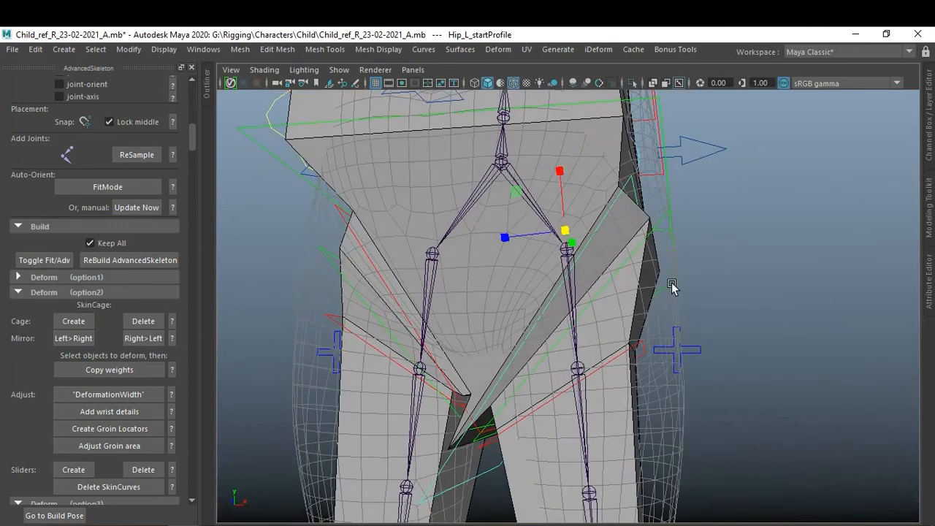
left_click_drag(564, 230, 675, 315)
left_click(755, 252)
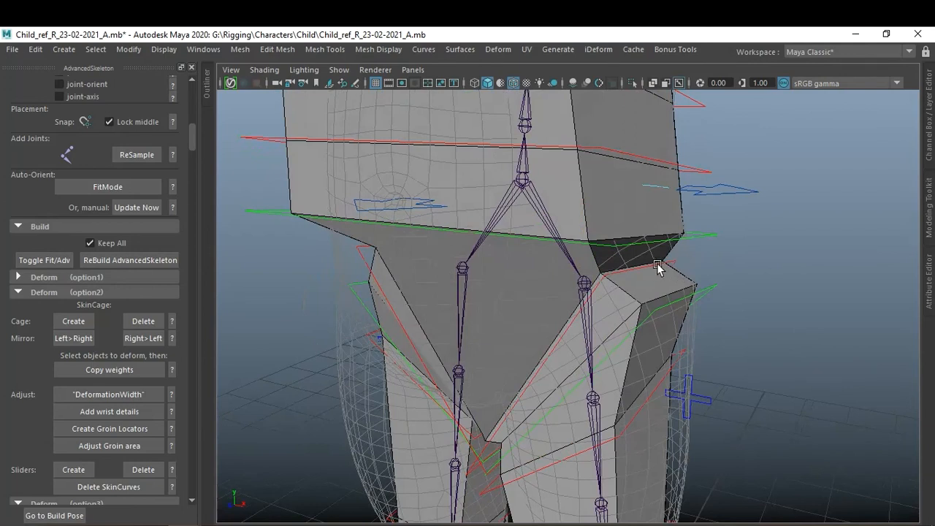
left_click_drag(676, 263, 673, 266, "alt")
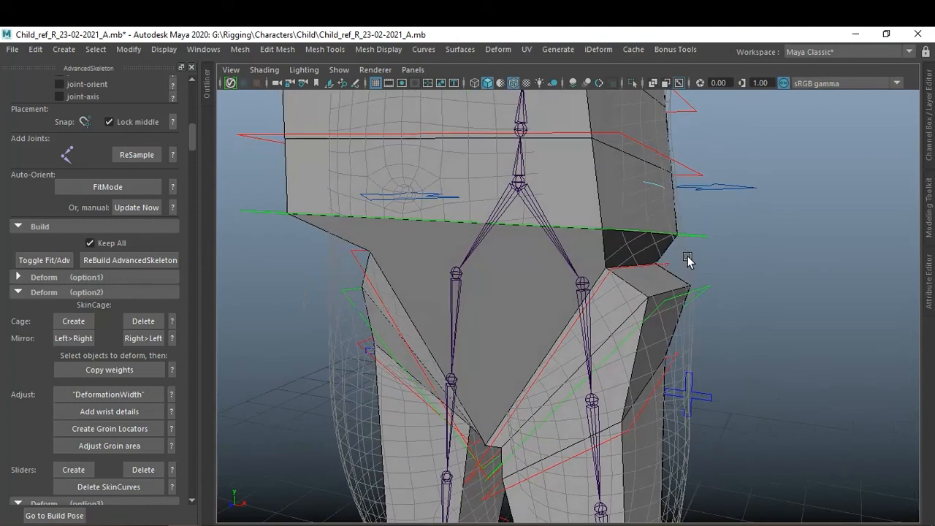
Move the Hip_L_startProfile curve slightly outward and raise it toward the pelvis profile.
left_click(672, 269)
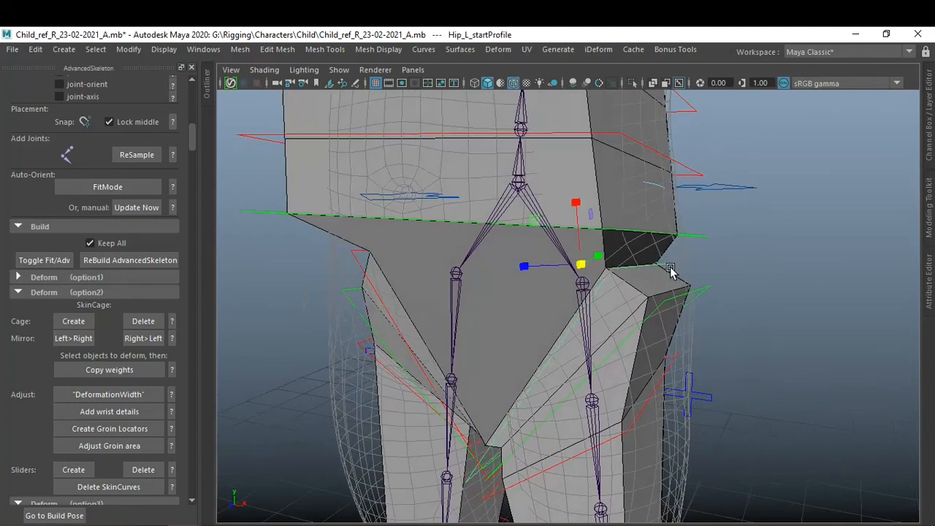
key("w")
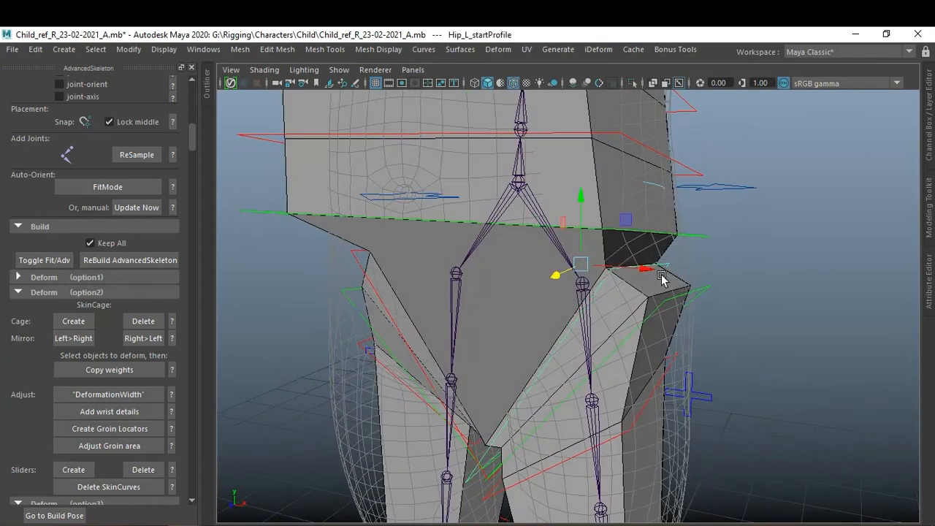
left_click_drag(642, 268, 651, 267)
left_click_drag(590, 223, 590, 192)
left_click_drag(667, 262, 669, 259)
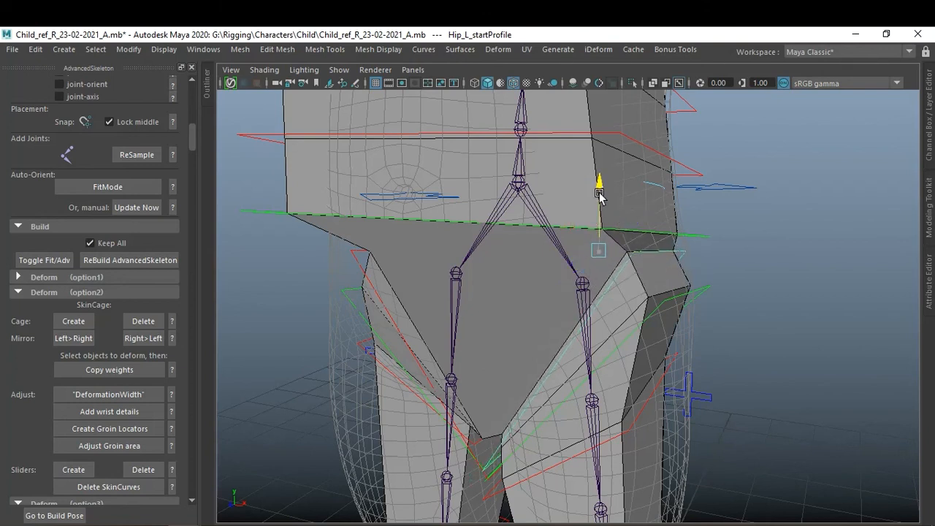
left_click(599, 183)
left_click(738, 328)
Enlarge the Hip_L_twistProfile1 curve uniformly and adjust its sideways position to enclose the upper left thigh.
left_click(660, 383)
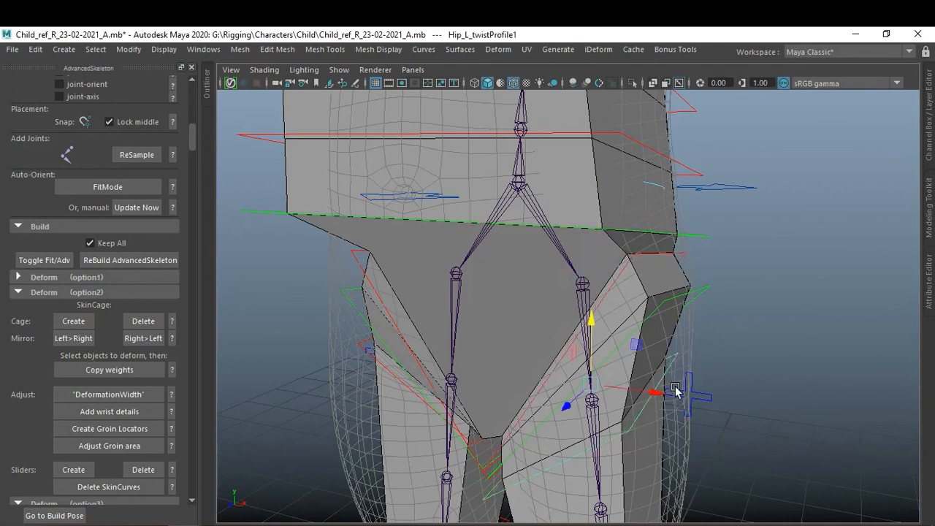
key("r")
left_click_drag(594, 383, 630, 395)
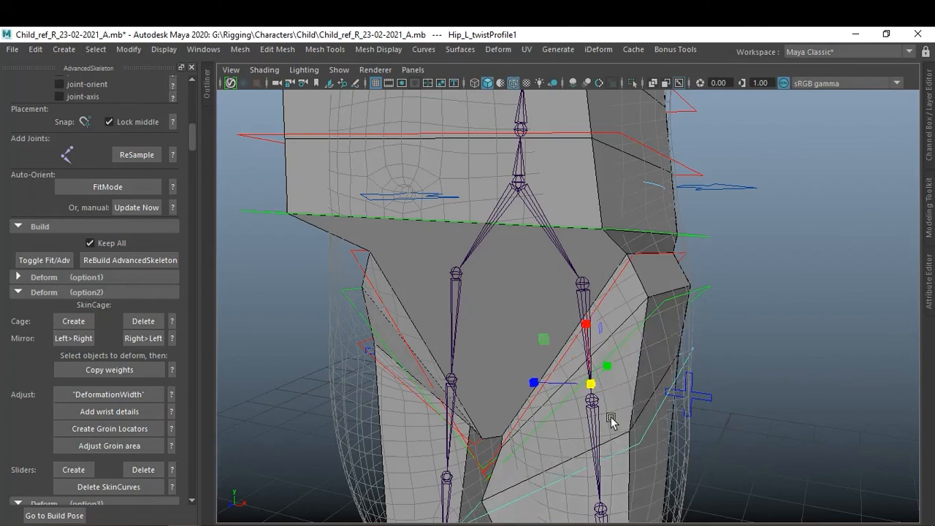
middle_click_drag(653, 393, 715, 321)
Examine the SkinCage fit against the character mesh around the legs, torso and arms from several angles.
left_click_drag(715, 321, 590, 327, "alt")
scroll(590, 326, "down", 3)
left_click_drag(640, 350, 684, 351, "alt")
left_click_drag(641, 380, 600, 395, "alt")
mouse_move(610, 345)
left_mouse_down("alt")
mouse_move(622, 365)
mouse_move(684, 349)
left_mouse_up("alt")
middle_click_drag(701, 412, 742, 220, "alt")
middle_click_drag(707, 372, 710, 327, "alt")
left_click_drag(710, 327, 770, 307, "alt")
scroll(770, 306, "up", 3)
middle_click_drag(713, 321, 708, 360, "alt")
left_click_drag(708, 361, 742, 401, "alt")
middle_click_drag(741, 401, 701, 409, "alt")
scroll(701, 398, "down", 2)
middle_click_drag(714, 327, 720, 434, "alt")
scroll(712, 423, "down", 2)
mouse_move(679, 382)
left_mouse_down("alt")
mouse_move(665, 374)
mouse_move(675, 373)
left_mouse_up("alt")
Enlarge the Neck_M_twistProfile2 curve uniformly on the upper neck to fit the mesh.
scroll(689, 336, "up", 4)
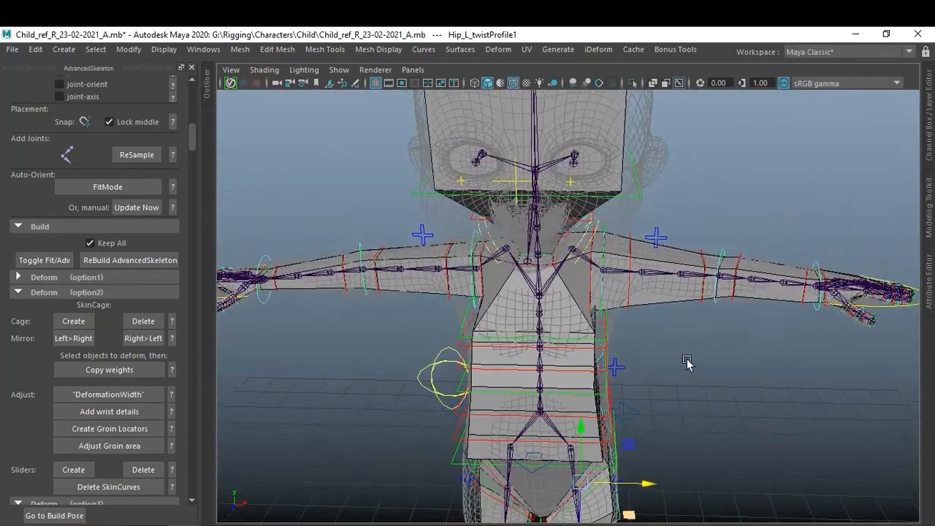
scroll(687, 344, "up", 2)
left_click_drag(686, 345, 633, 332, "alt")
middle_click_drag(632, 333, 674, 408, "alt")
scroll(659, 393, "up", 3)
scroll(671, 395, "up", 3)
left_click_drag(671, 394, 572, 370, "alt")
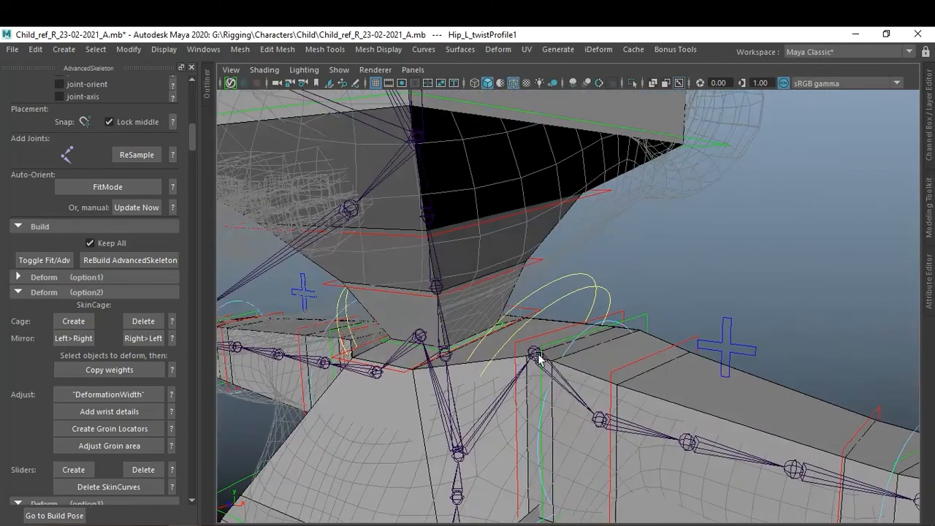
left_click(394, 238)
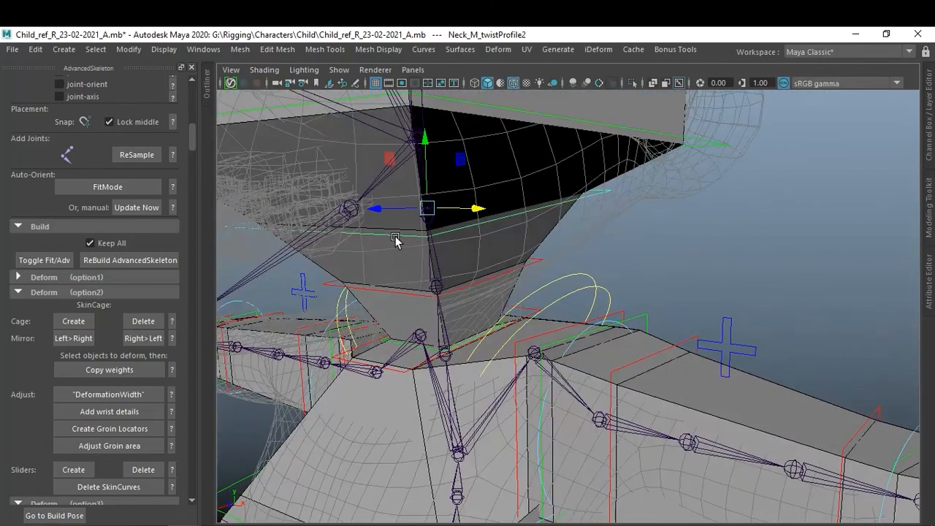
key("r")
left_click_drag(428, 209, 487, 224)
left_click(507, 278)
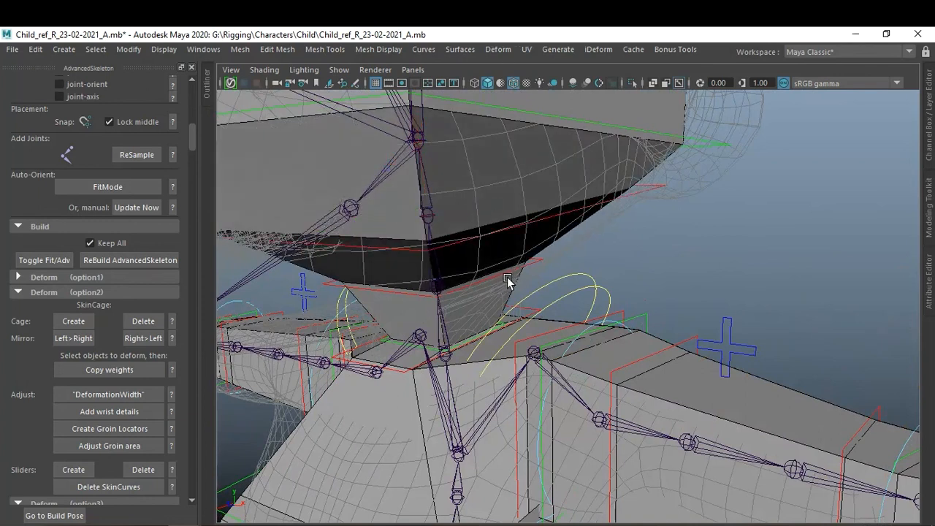
Scale the Neck_M_twistProfile1 curve on the lower neck up uniformly.
left_click(544, 264)
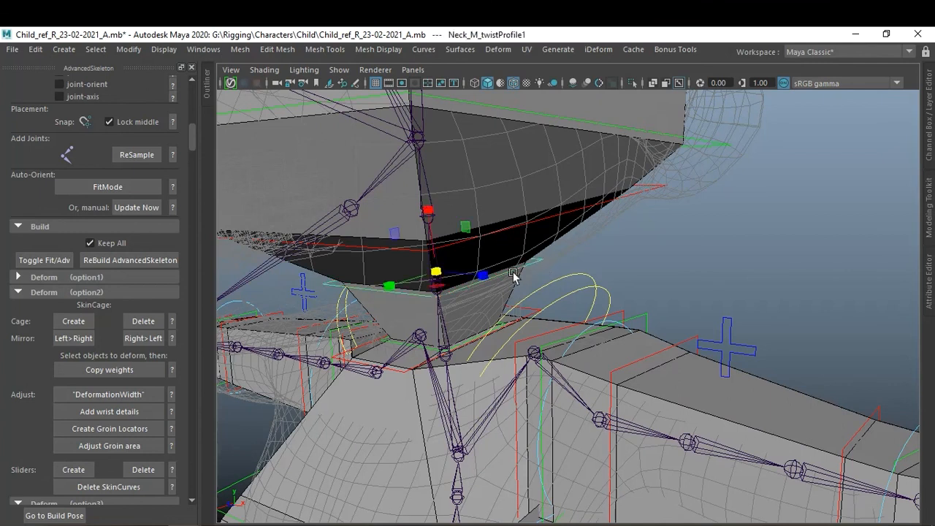
left_click_drag(437, 272, 502, 283)
left_click(699, 252)
Show the Channel Box with the layer list, clear the selection and mirror the SkinCage from left to right.
right_click_drag(719, 269, 634, 221, "alt")
left_click_drag(635, 221, 653, 278, "alt")
right_click_drag(653, 277, 664, 286, "alt")
left_click_drag(664, 286, 679, 259, "alt")
right_click_drag(616, 285, 708, 320, "alt")
left_click_drag(695, 322, 606, 316, "alt")
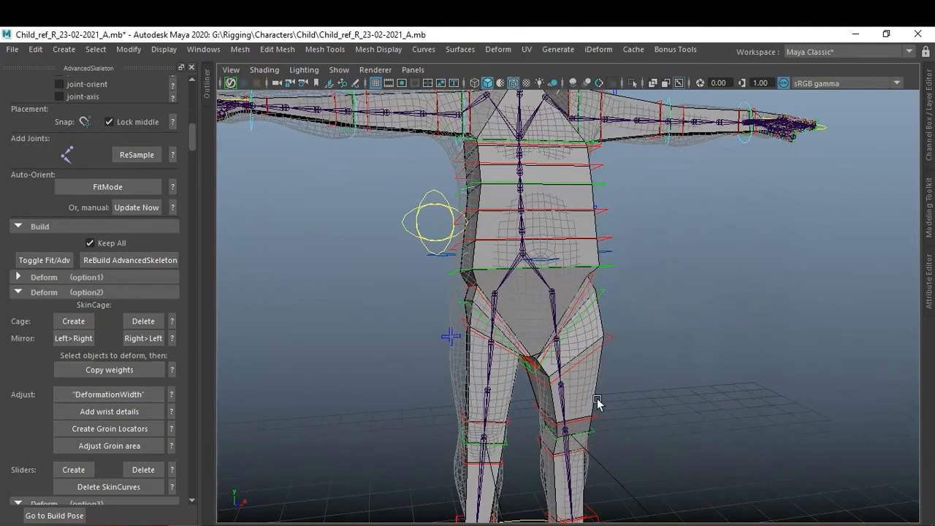
left_click(607, 343)
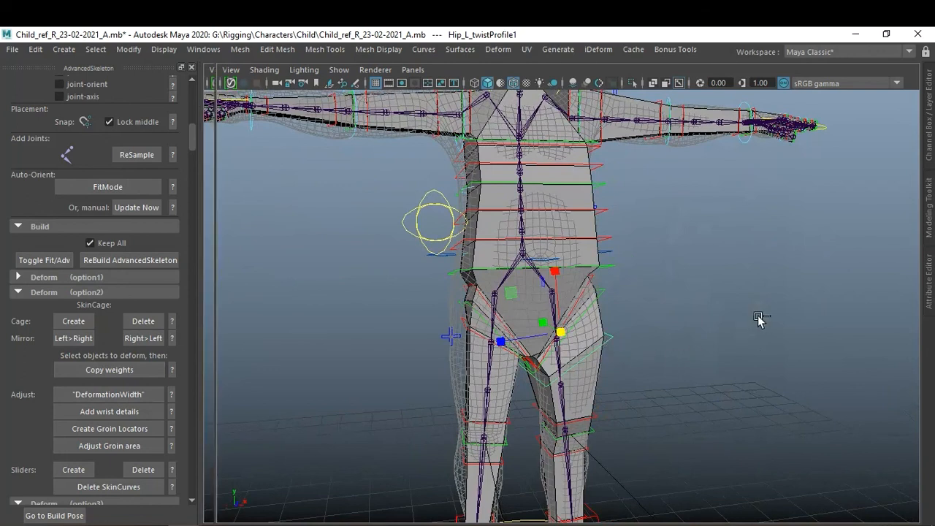
key("ctrl+a")
key("ctrl+a")
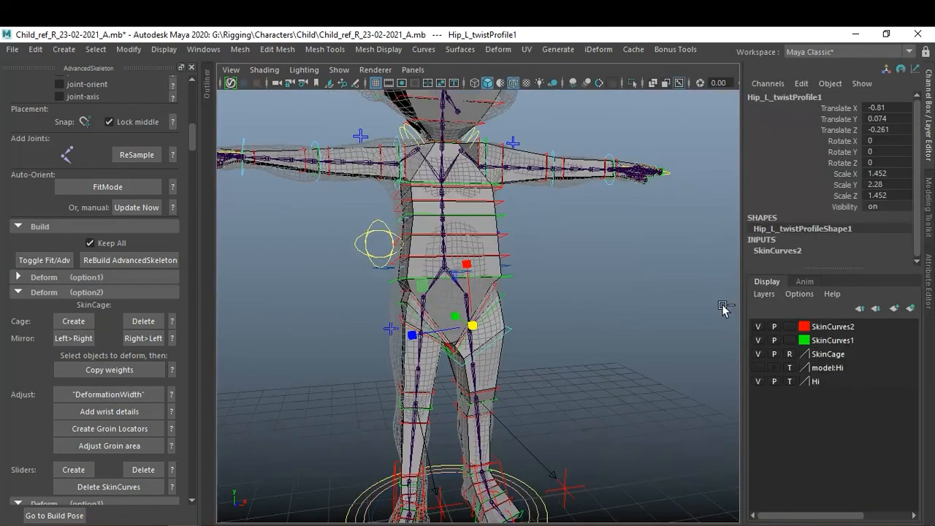
left_click(525, 273)
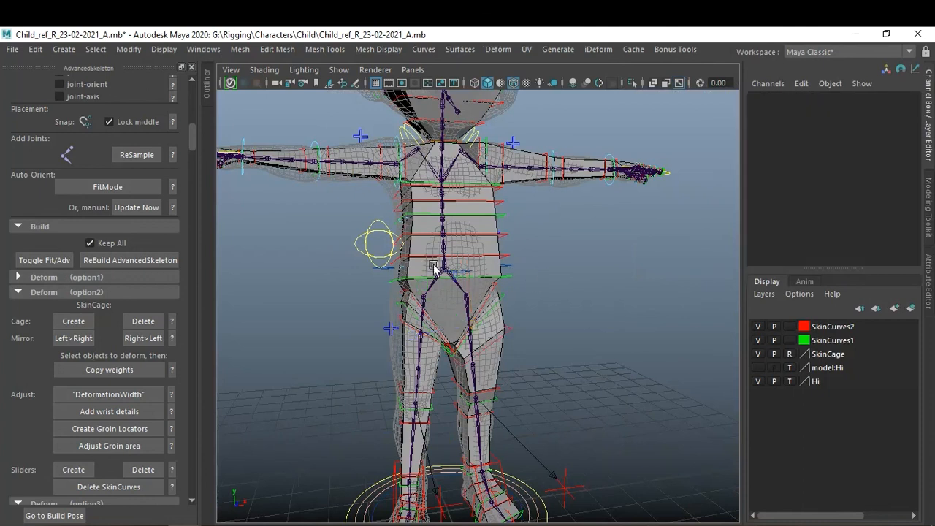
left_click(76, 340)
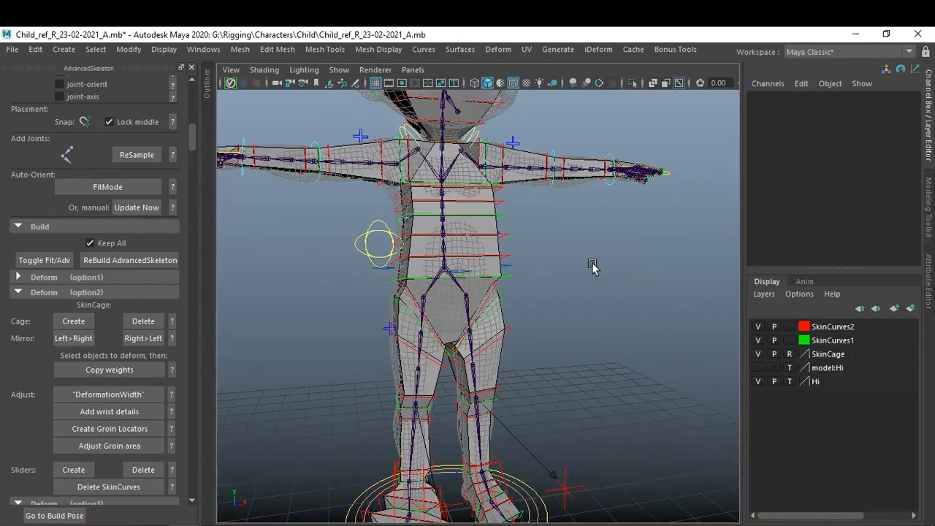
Narrow the Toes_R_endProfile curve on the mirrored right foot to a Scale Z of about 0.544.
left_click_drag(536, 278, 566, 314, "alt")
middle_click_drag(565, 314, 559, 291, "alt")
scroll(559, 290, "up", 6)
left_click_drag(558, 319, 523, 285, "alt")
right_click_drag(523, 285, 565, 296, "alt")
middle_click_drag(565, 297, 515, 324, "alt")
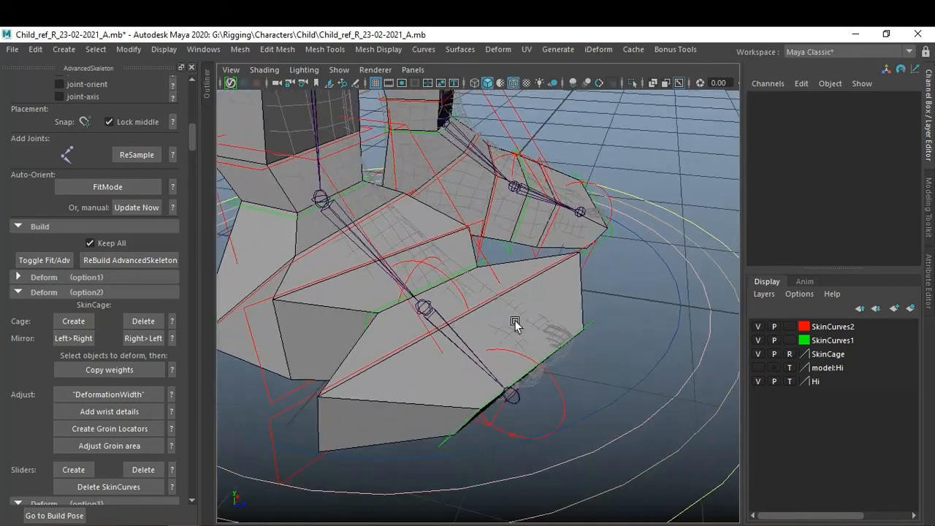
left_click_drag(516, 324, 476, 318, "alt")
scroll(495, 310, "down", 2)
middle_click_drag(495, 309, 448, 298, "alt")
left_click_drag(449, 298, 471, 334, "alt")
left_click(303, 335)
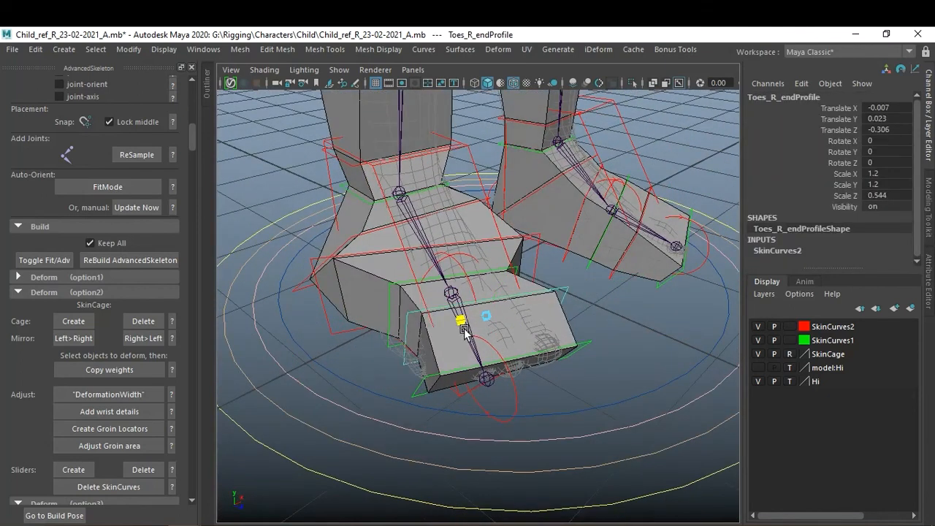
Narrow the profile curve across the middle of the right foot, and scale Ankle_R_endProfile to about 0.617 in Z.
left_click(324, 309)
left_click_drag(369, 273, 395, 273)
left_click(302, 288)
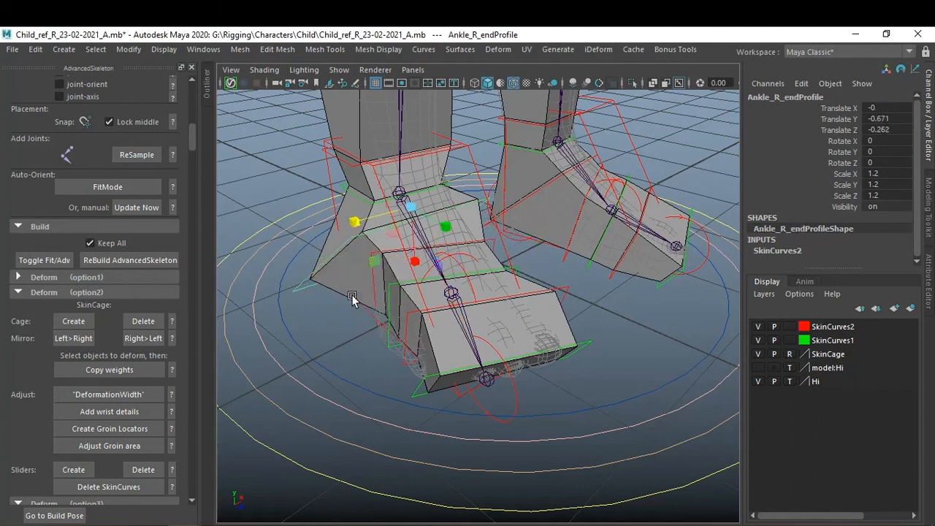
left_click_drag(342, 225, 388, 230)
left_click(648, 372)
Narrow Toes_R_endProfile slightly to a Scale Z of about 0.533 and shift it toward the outer side of the right foot.
left_click_drag(646, 369, 596, 376, "alt")
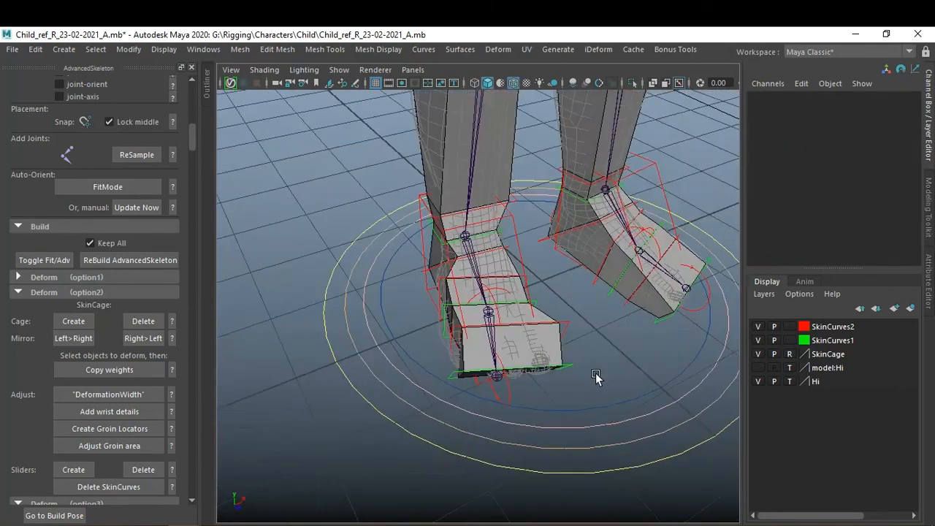
left_click(564, 328)
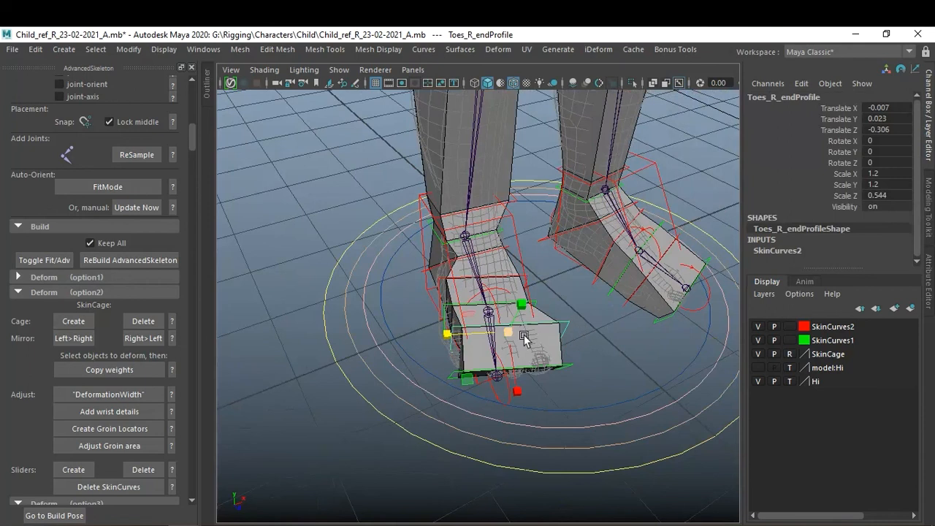
left_click(452, 338)
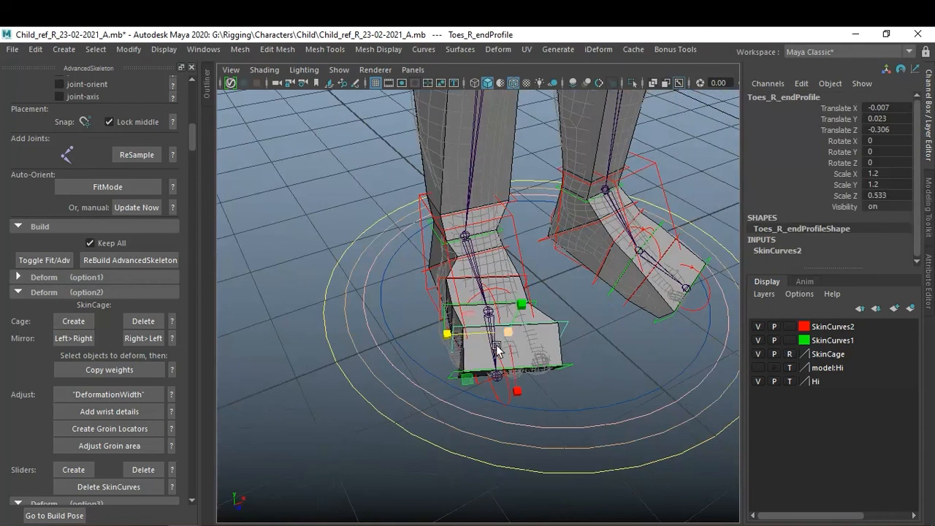
key("w")
left_click_drag(557, 313, 569, 309)
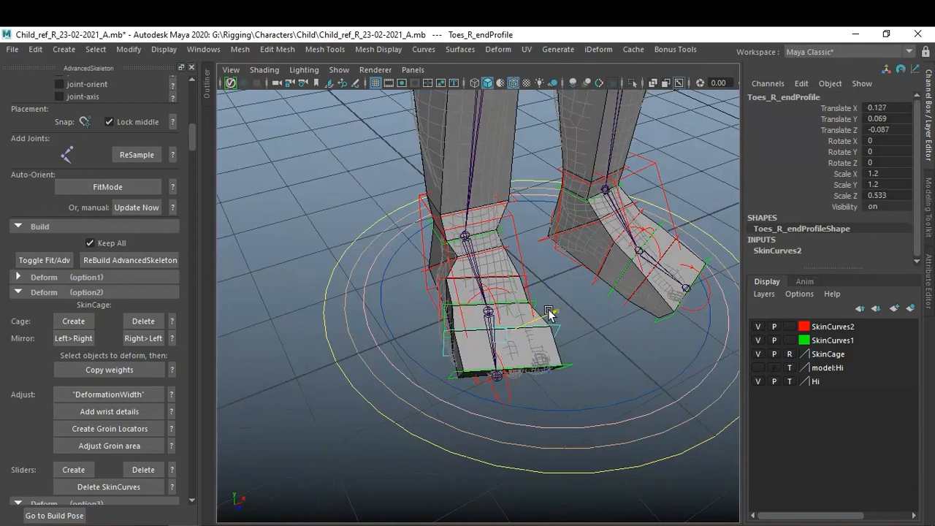
Move the Ankle_R_endProfile curve outward to about Translate Y -0.624 and Translate Z -0.068.
left_click(429, 273)
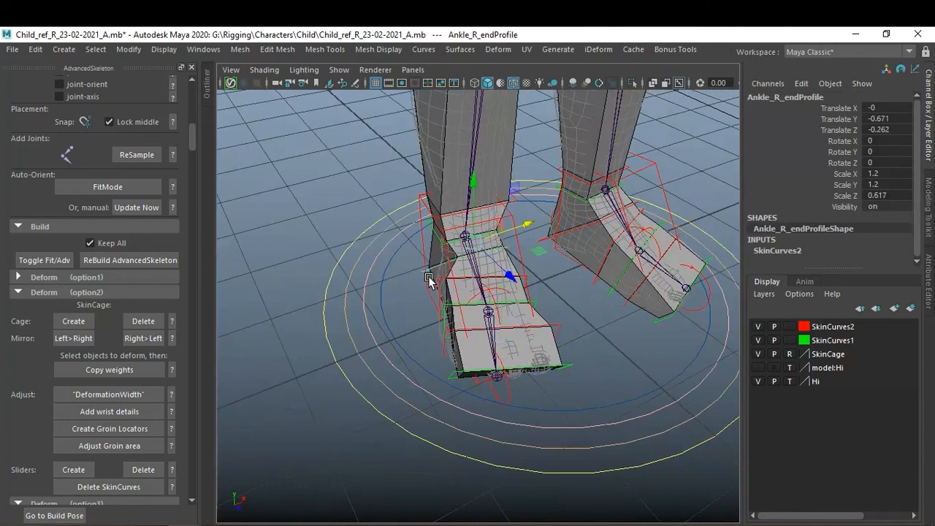
left_click_drag(492, 243, 509, 228)
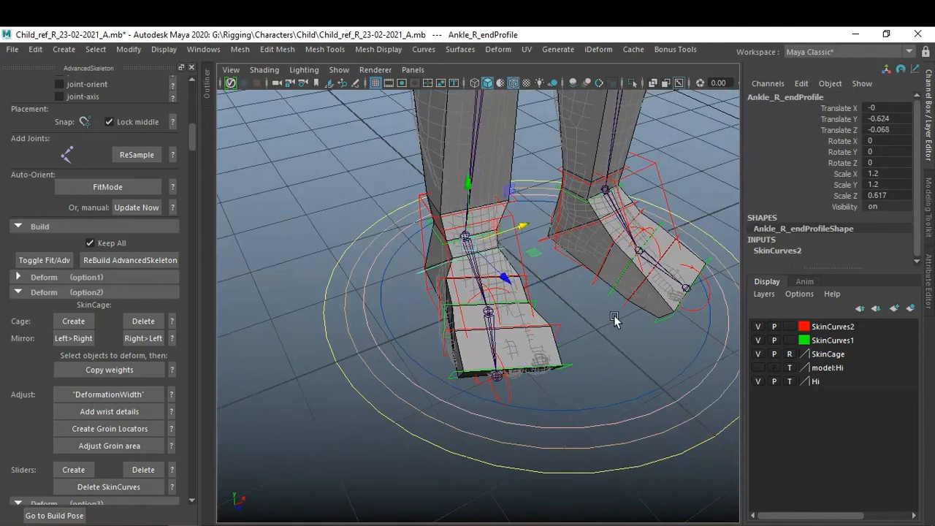
left_click(607, 369)
Move the profile curve just below the right knee slightly forward.
left_click_drag(606, 369, 434, 346, "alt")
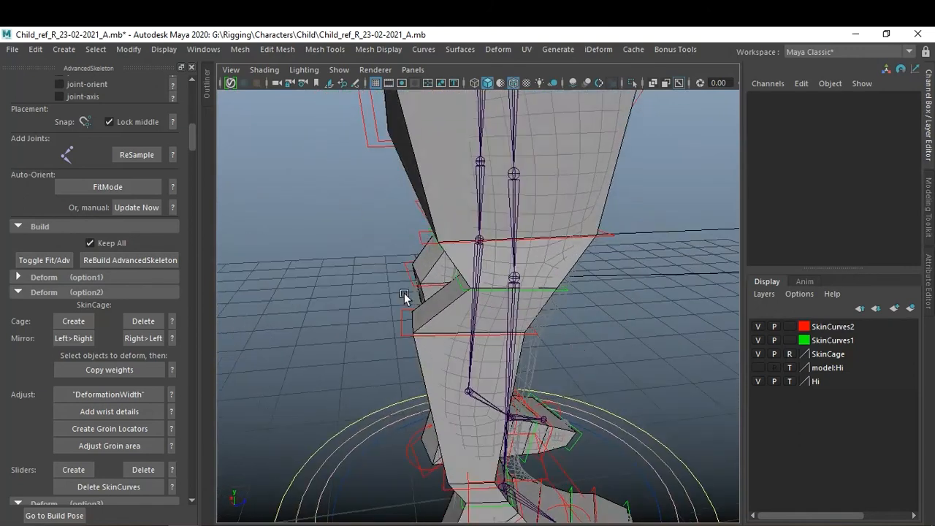
left_click(405, 337)
left_click_drag(528, 319, 553, 321)
left_click_drag(428, 378, 555, 372, "alt")
left_click(634, 369)
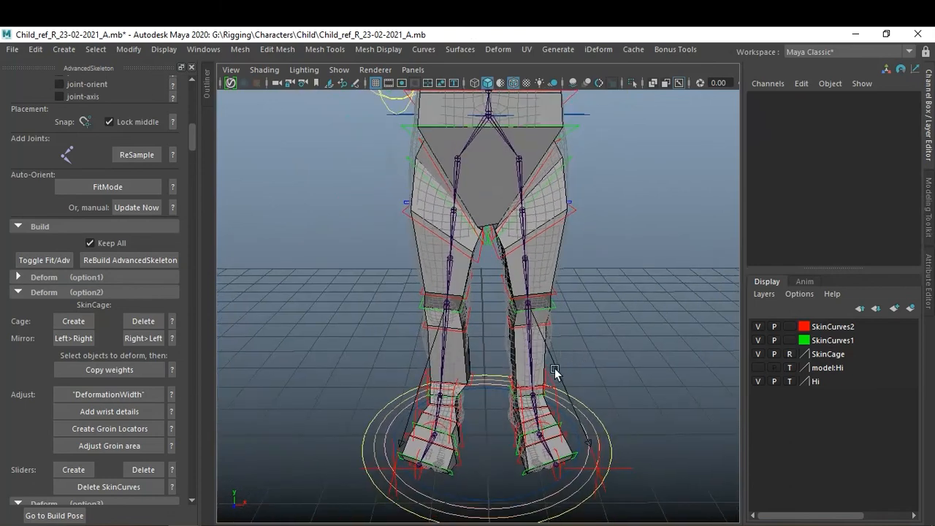
Examine how the SkinCage follows the mesh along both shins between the knees and ankles.
right_click_drag(554, 373, 578, 428, "alt")
middle_click_drag(577, 428, 587, 347, "alt")
right_click_drag(587, 347, 526, 407, "alt")
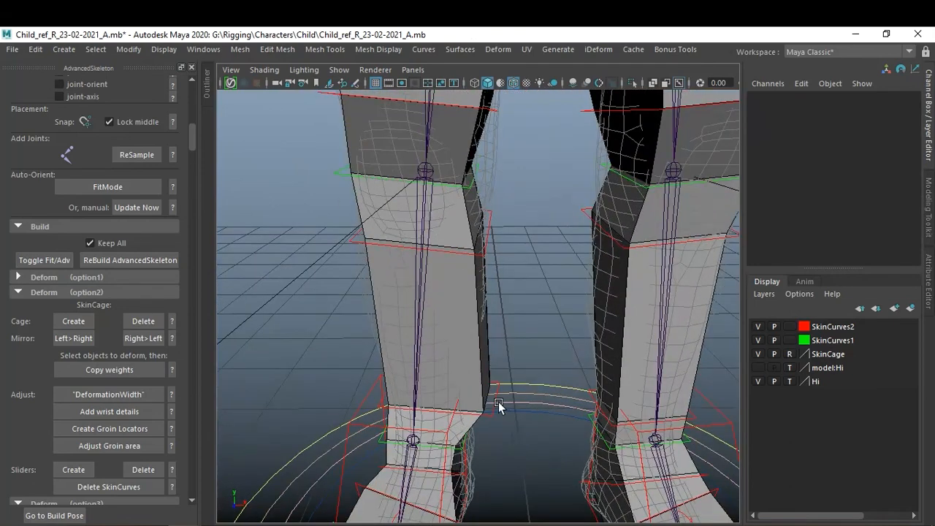
left_click(498, 402)
left_click(498, 388)
mouse_move(508, 403)
left_mouse_down("alt")
mouse_move(516, 399)
mouse_move(497, 399)
left_mouse_up("alt")
left_click(513, 314)
Inspect the SkinCage fit around the head, torso, hips, shoulders and arms from several angles.
right_click_drag(587, 387, 542, 249, "alt")
middle_click_drag(541, 250, 543, 449, "alt")
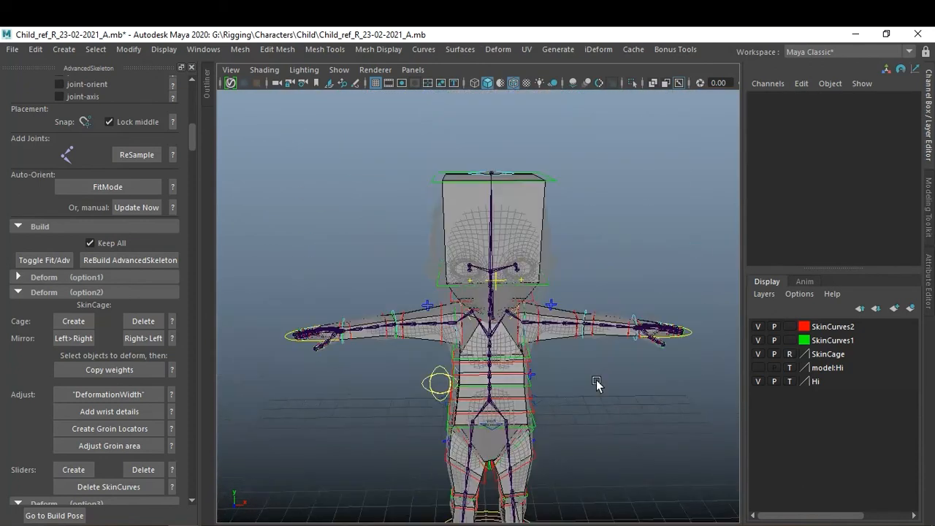
left_click_drag(596, 382, 518, 396, "alt")
right_click_drag(518, 395, 548, 387, "alt")
left_click_drag(548, 387, 576, 353, "alt")
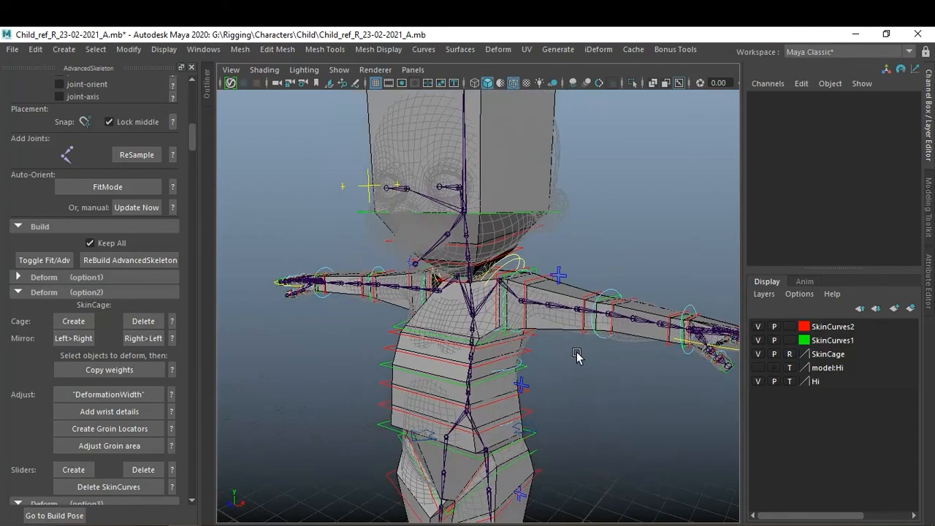
right_click_drag(576, 354, 586, 377, "alt")
left_click_drag(586, 377, 468, 328, "alt")
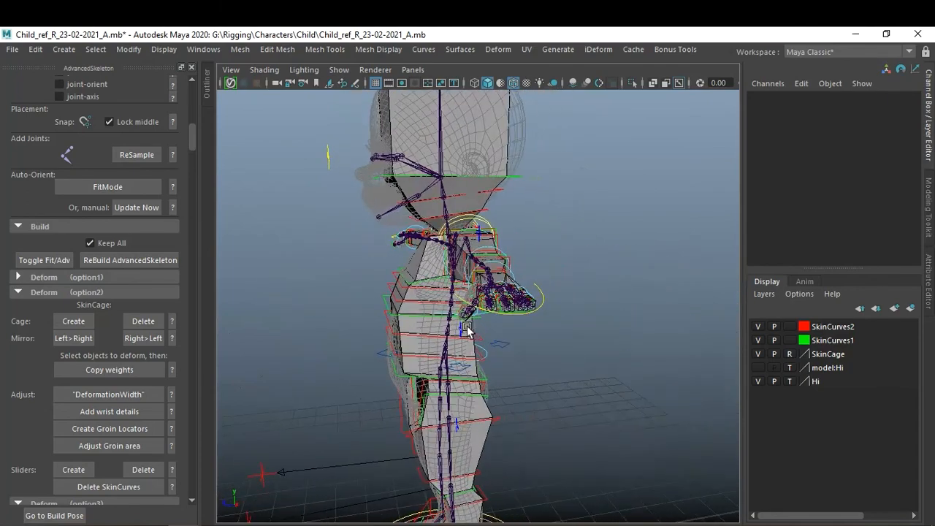
right_click_drag(468, 328, 536, 351, "alt")
left_click_drag(536, 351, 570, 349, "alt")
right_click_drag(569, 345, 559, 348, "alt")
left_click_drag(560, 348, 596, 335, "alt")
right_click_drag(589, 334, 577, 348, "alt")
left_click_drag(578, 348, 567, 344, "alt")
middle_click_drag(536, 355, 522, 311, "alt")
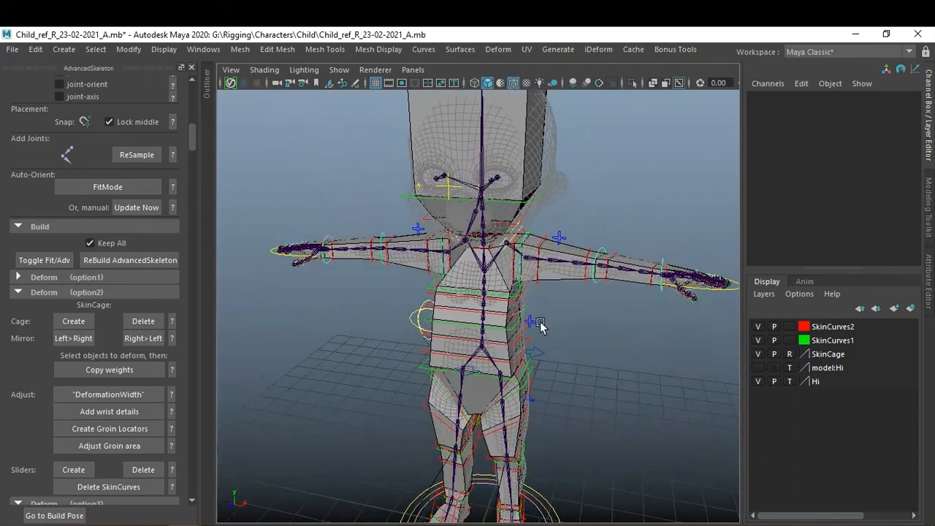
left_click_drag(522, 312, 515, 329, "alt")
right_click_drag(515, 330, 543, 346, "alt")
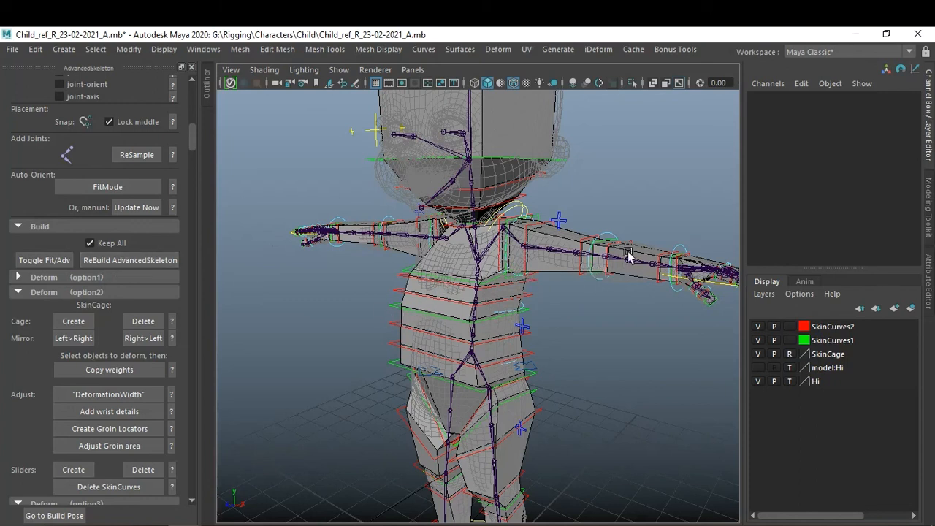
left_click_drag(580, 269, 538, 300, "alt")
right_click_drag(538, 301, 625, 333, "alt")
middle_click_drag(625, 333, 566, 312, "alt")
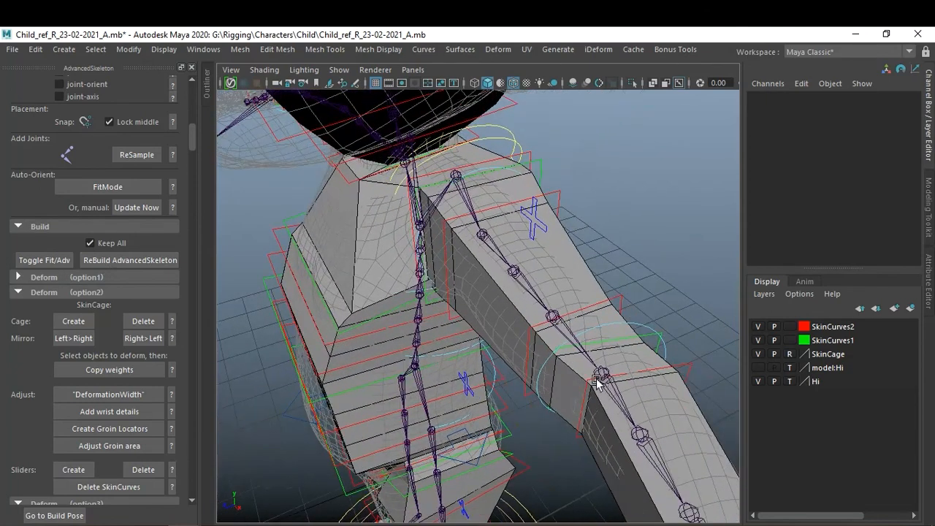
left_click_drag(503, 318, 599, 338, "alt")
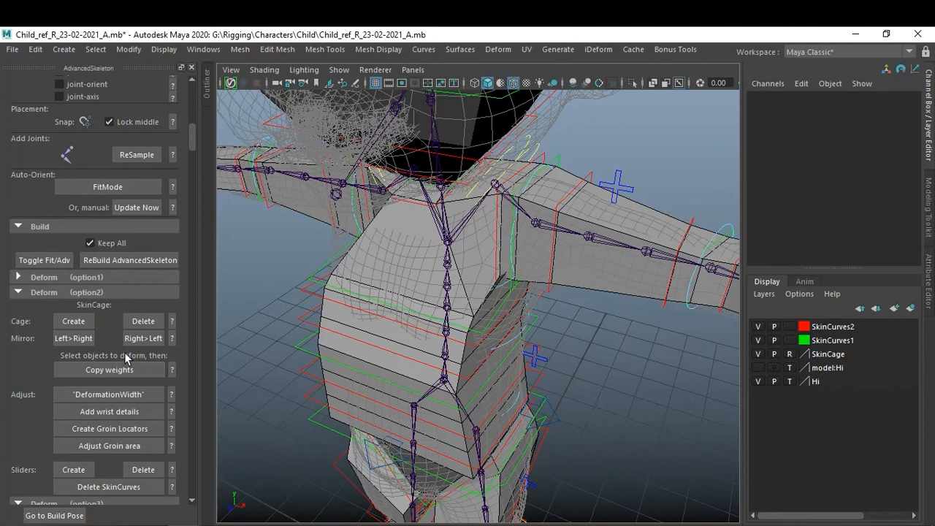
Look through the AdvancedSkeleton deform options and read the SkinCage help on Sliders.
scroll(135, 336, "down", 5)
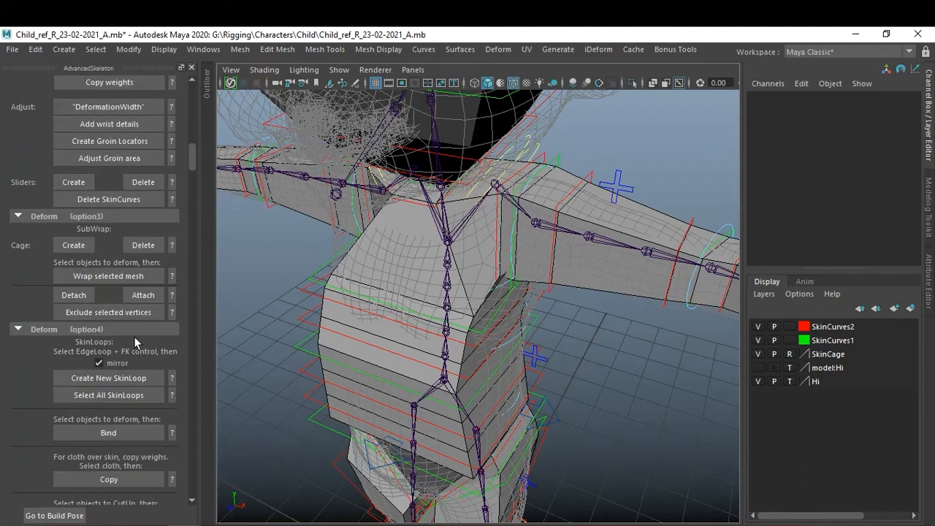
scroll(135, 337, "down", 5)
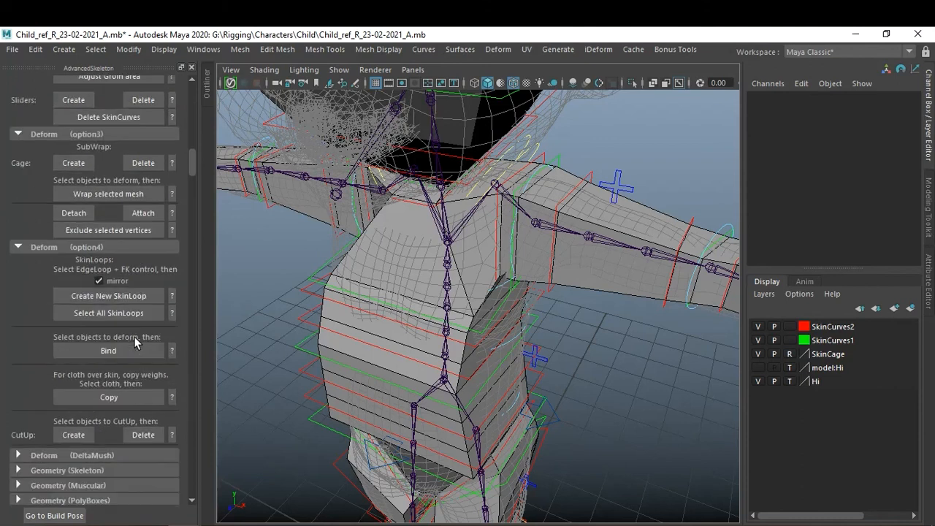
scroll(135, 337, "down", 2)
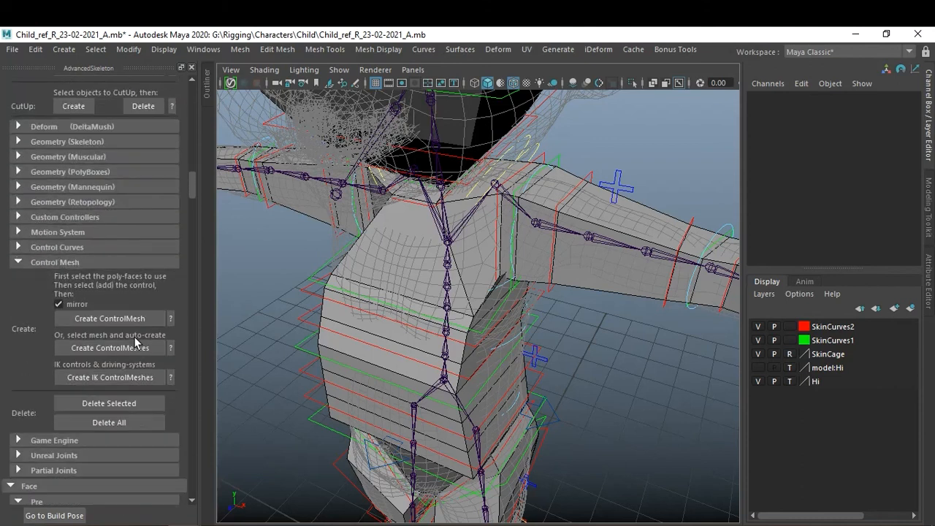
scroll(133, 336, "up", 5)
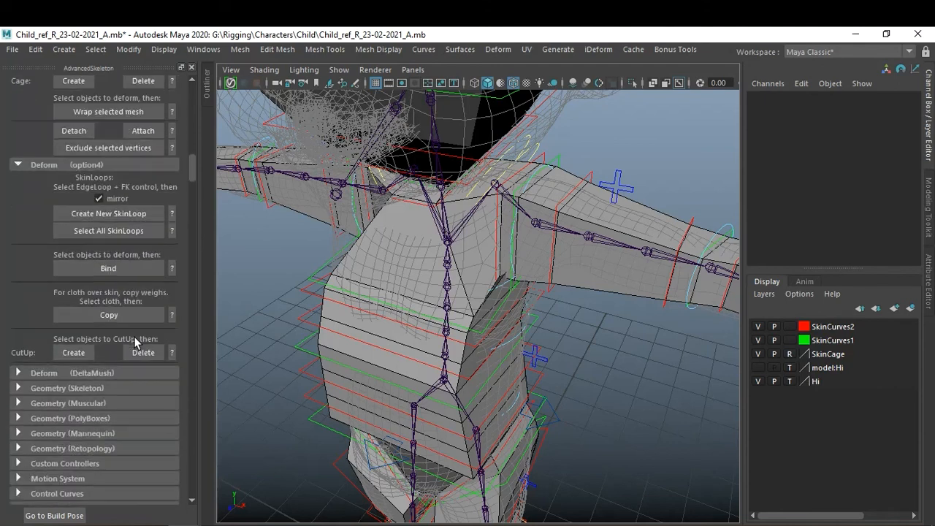
scroll(135, 337, "up", 3)
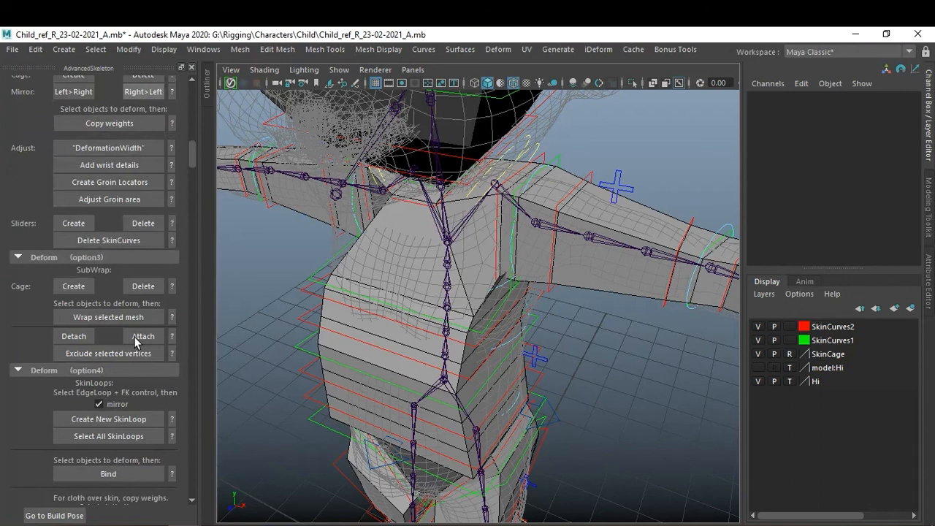
scroll(134, 337, "up", 2)
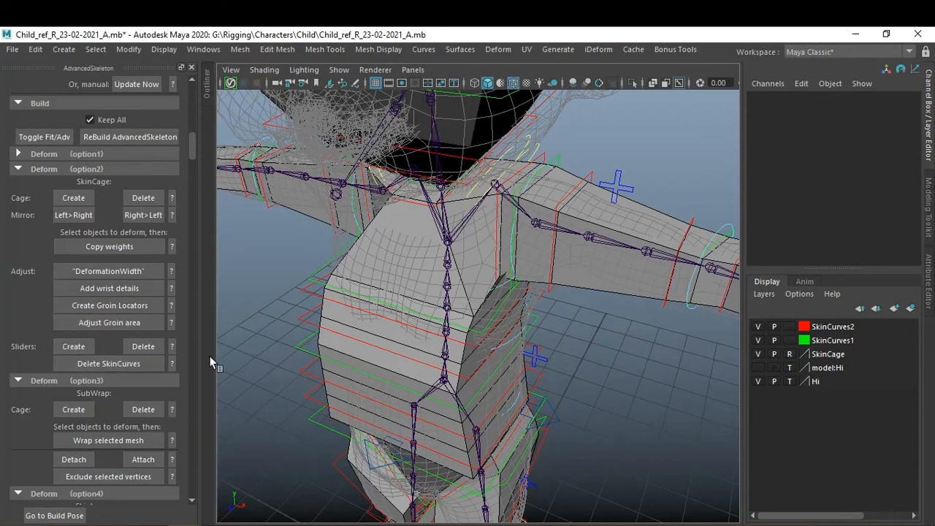
left_click(173, 345)
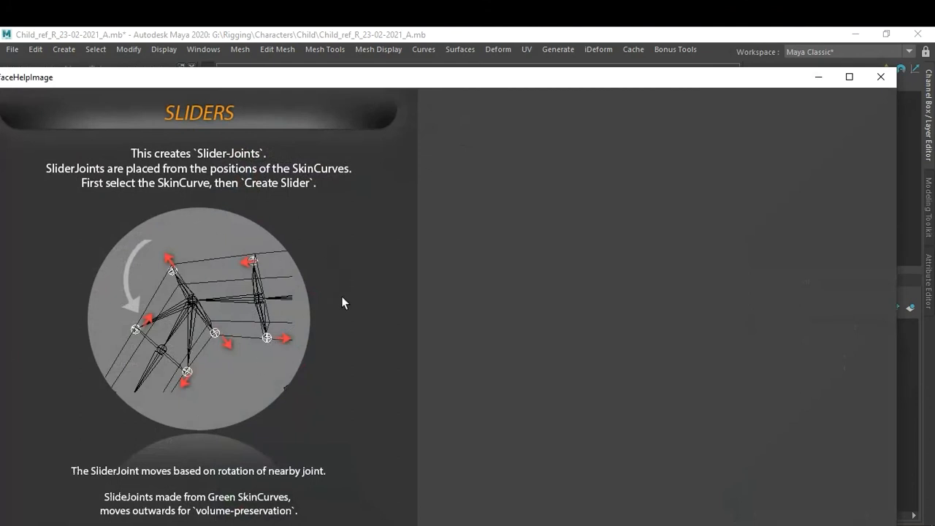
left_click(881, 78)
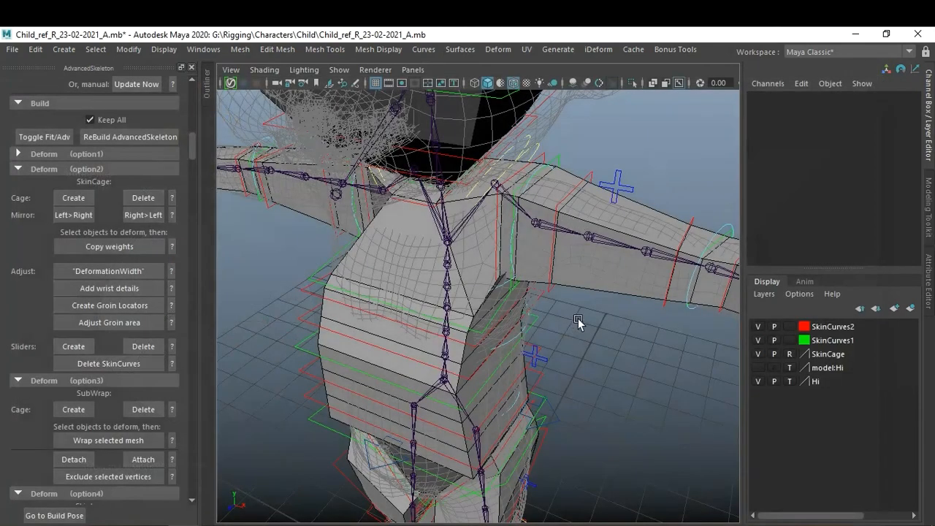
Check the SkinCage along the left forearm and wrist, and create the SubWrap cage.
middle_click_drag(603, 322, 475, 295, "alt")
left_click_drag(475, 295, 537, 297, "alt")
right_click_drag(537, 297, 598, 301, "alt")
middle_click_drag(597, 301, 524, 335, "alt")
left_click_drag(524, 335, 594, 304, "alt")
middle_click_drag(594, 304, 542, 326, "alt")
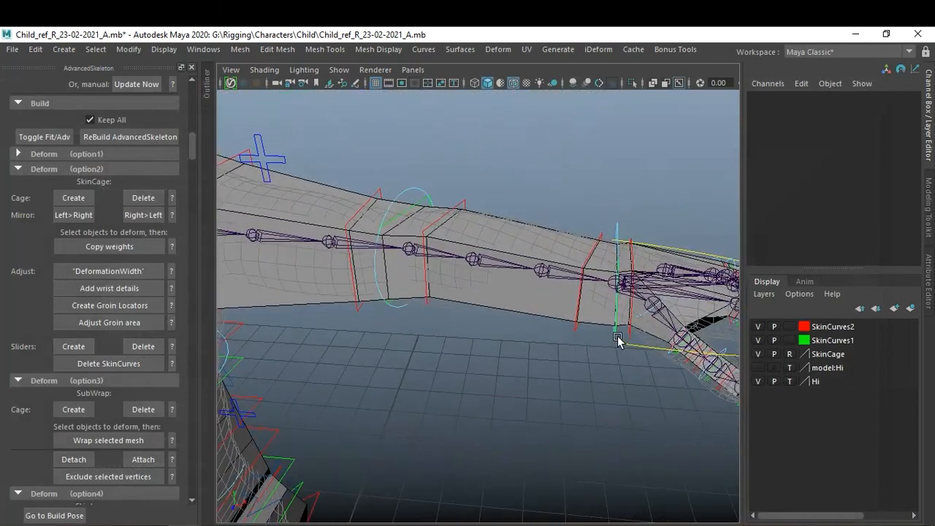
left_click(619, 230)
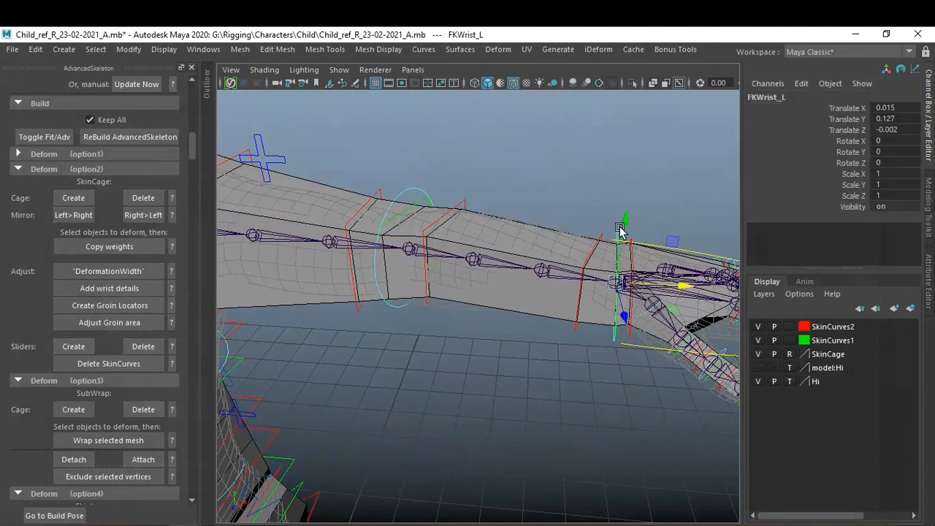
left_click_drag(583, 344, 591, 284, "alt")
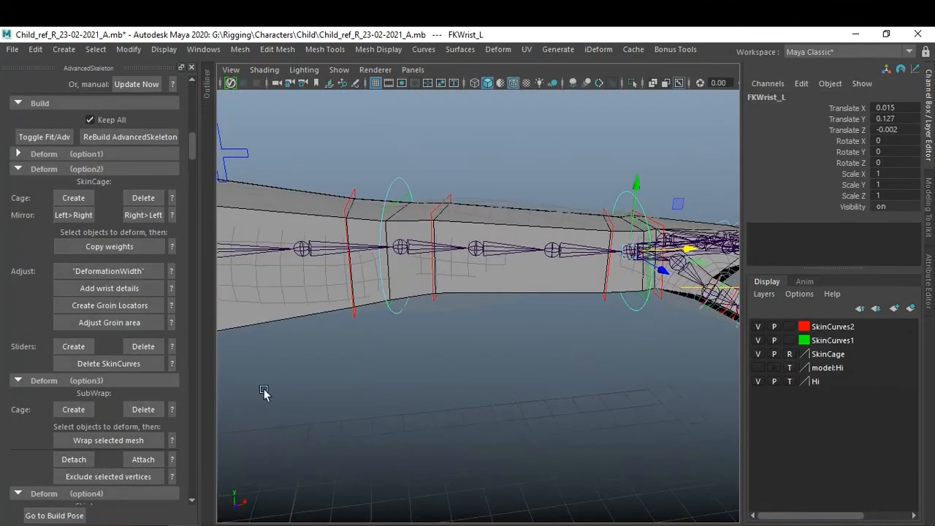
left_click(81, 410)
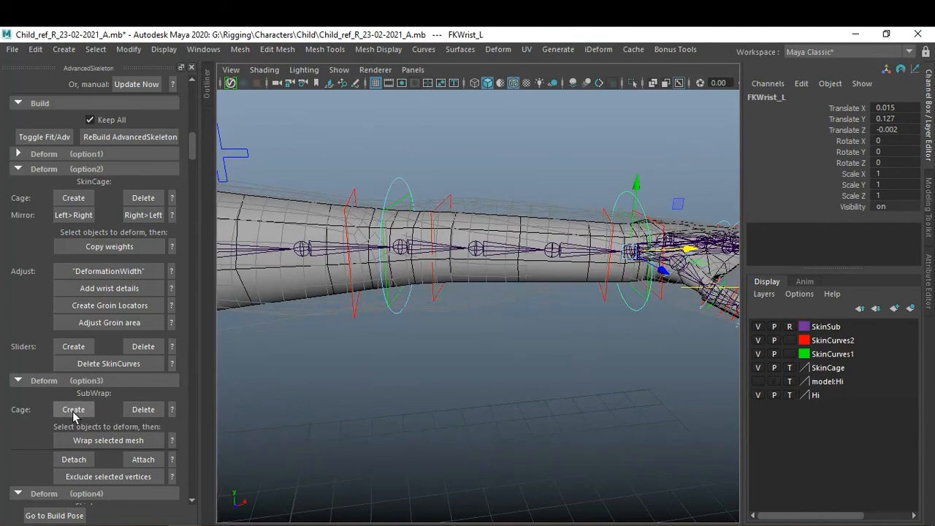
Try deleting the SubWrap cage, undo the deletion, and clear the selection.
left_click(141, 410)
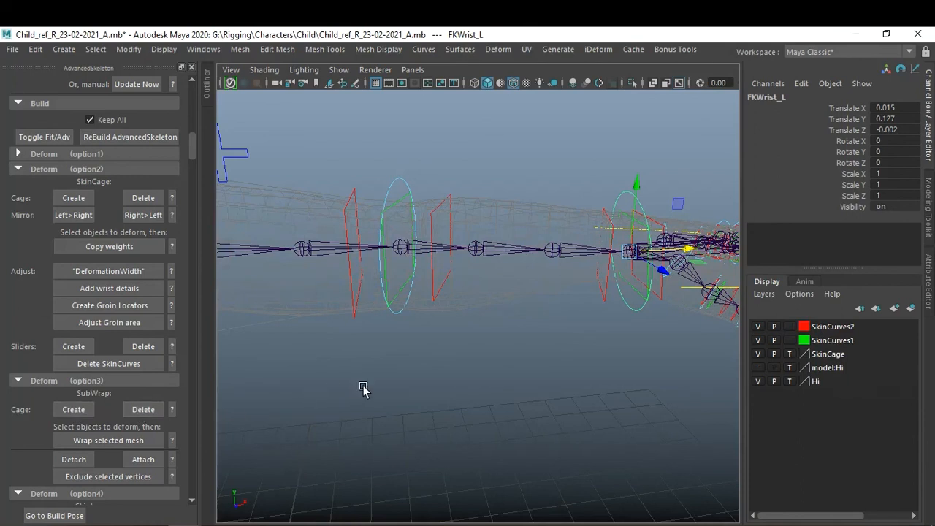
key("ctrl+z")
key("ctrl+z")
key("ctrl+z")
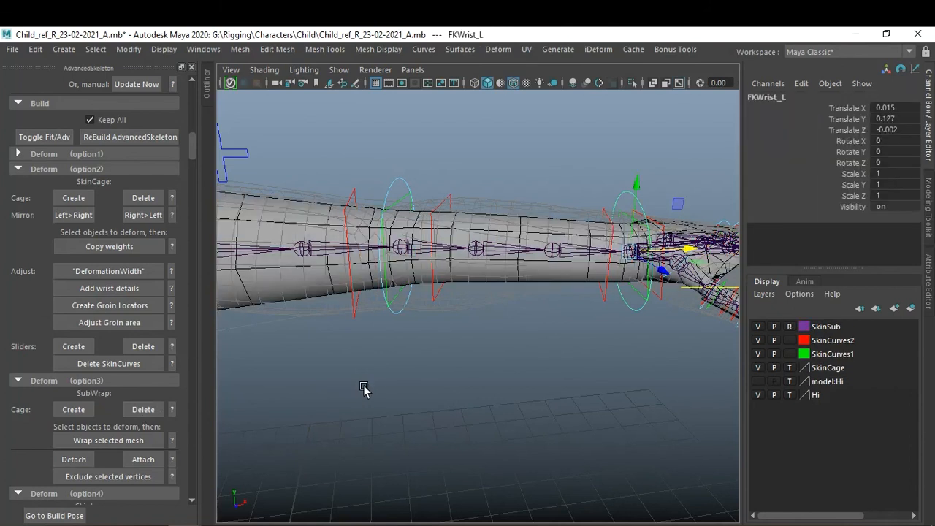
left_click(441, 385)
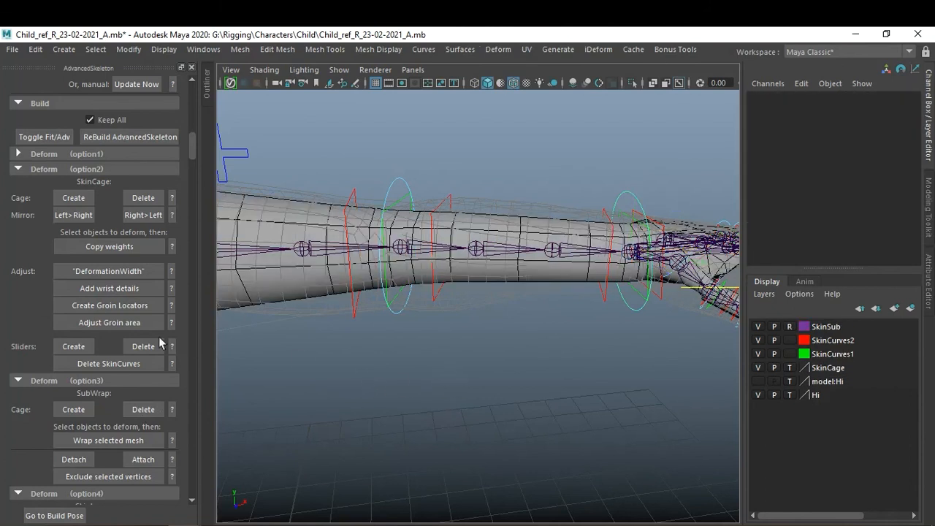
Create slider joints at the left wrist from the Wrist_L_middleProfile curve.
scroll(127, 375, "up", 1)
scroll(127, 369, "up", 2)
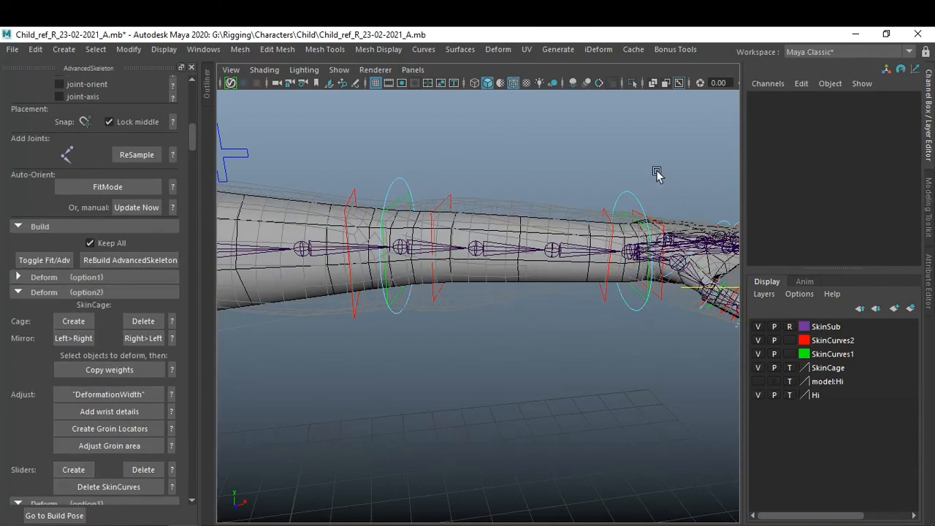
scroll(570, 256, "up", 5)
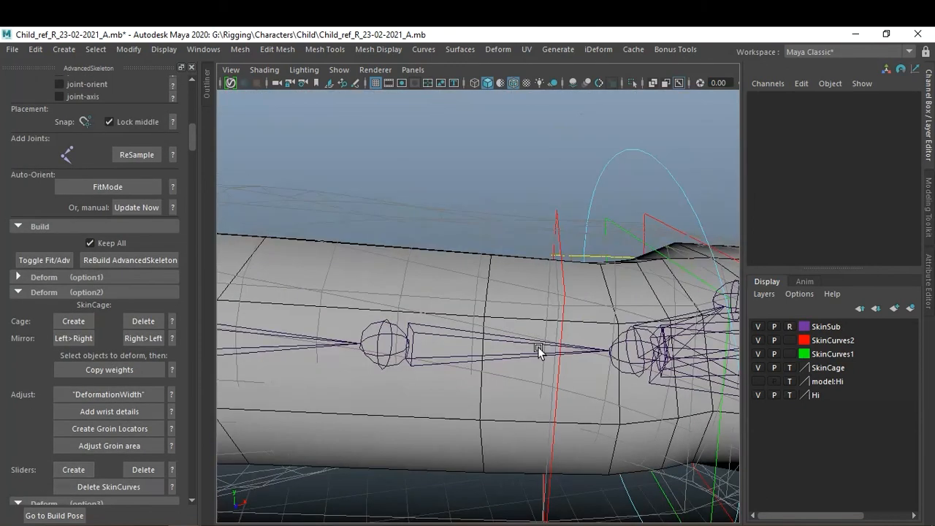
left_click(594, 227)
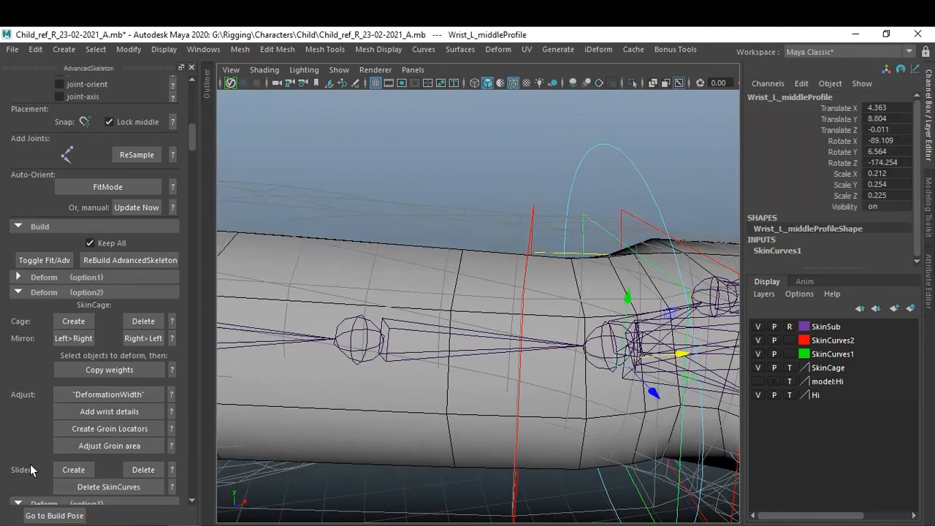
left_click(72, 470)
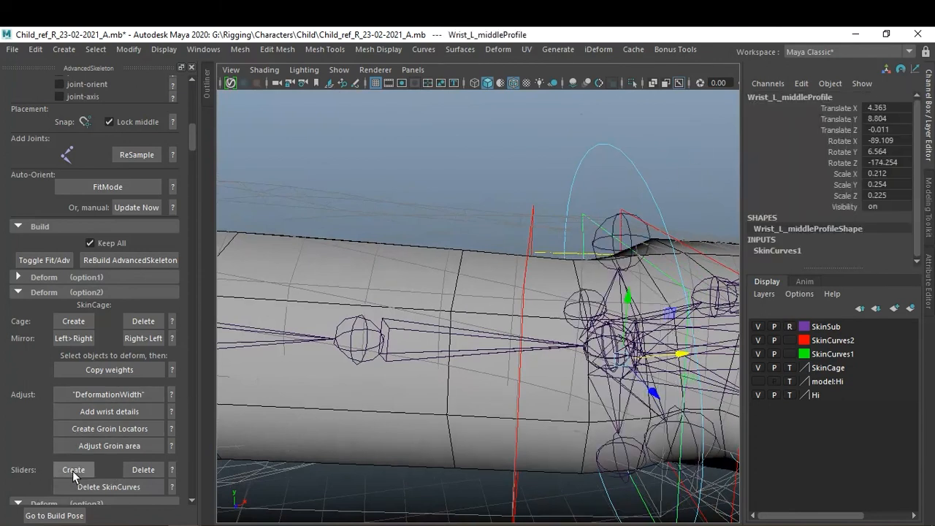
Create slider joints at the left elbow from the Elbow_L_middleProfile curve.
left_click_drag(637, 269, 559, 273, "alt")
left_click_drag(567, 377, 583, 377, "alt")
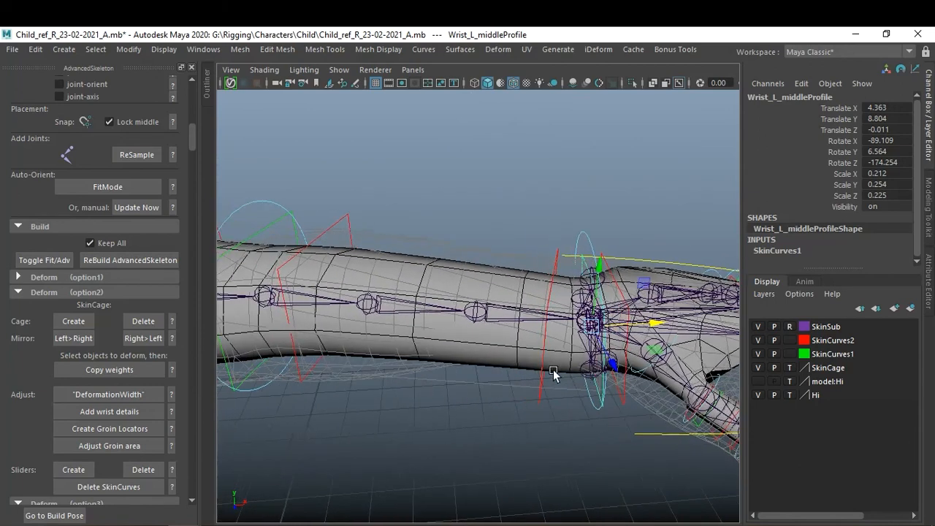
left_click_drag(390, 358, 432, 232, "alt")
left_click(413, 222)
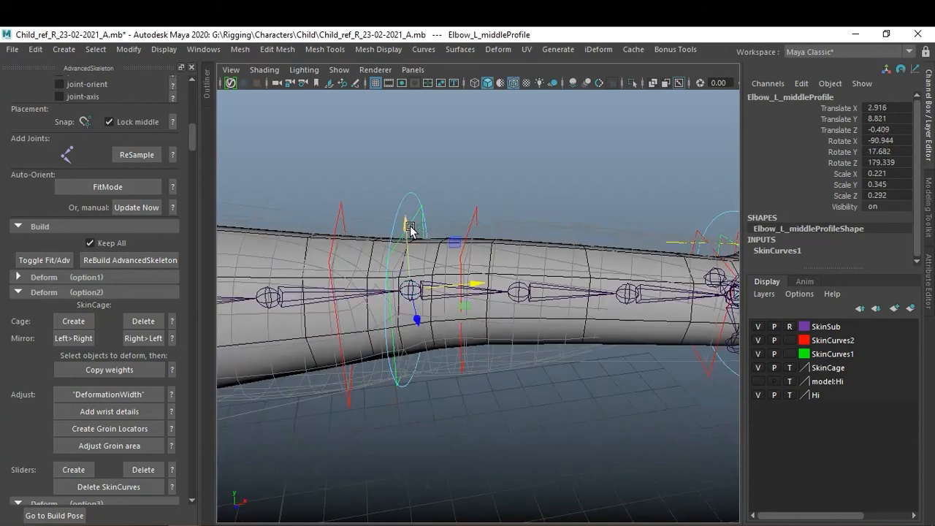
left_click(71, 475)
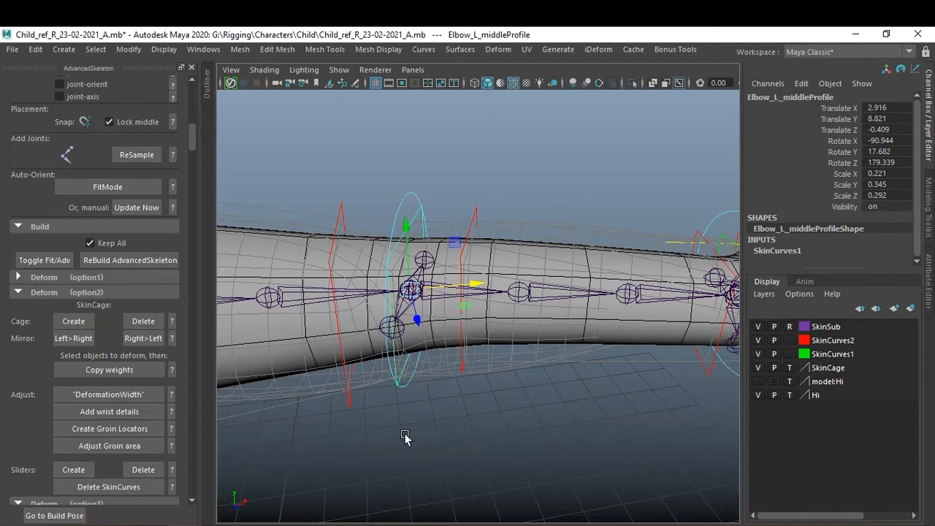
Create slider joints on both sides of the left elbow from the Shoulder_L_twistProfile2 and Elbow_L_twistProfile1 curves.
left_click(347, 395)
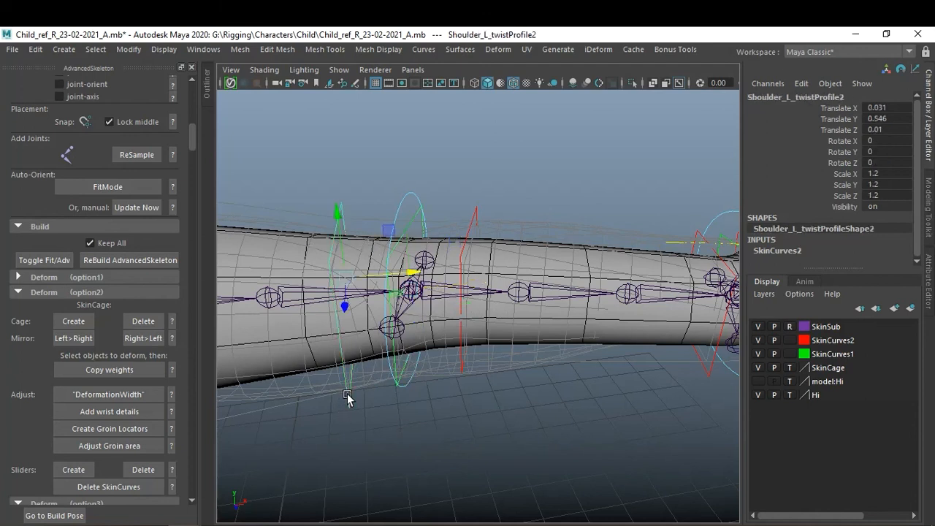
left_click(74, 469)
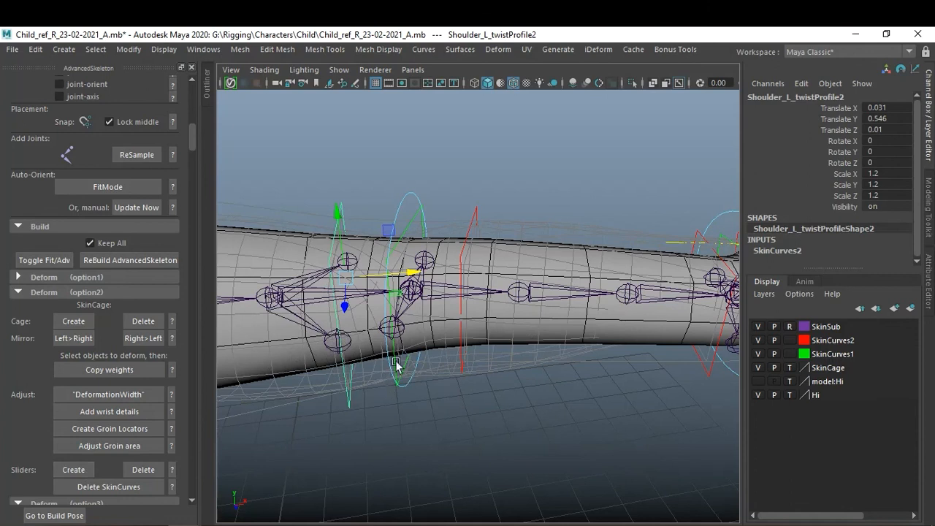
left_click(473, 213)
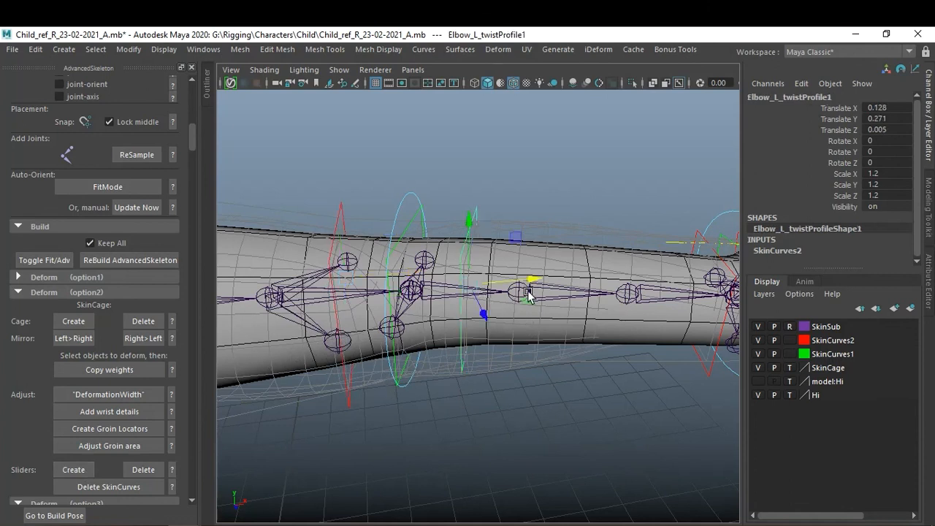
left_click(95, 470)
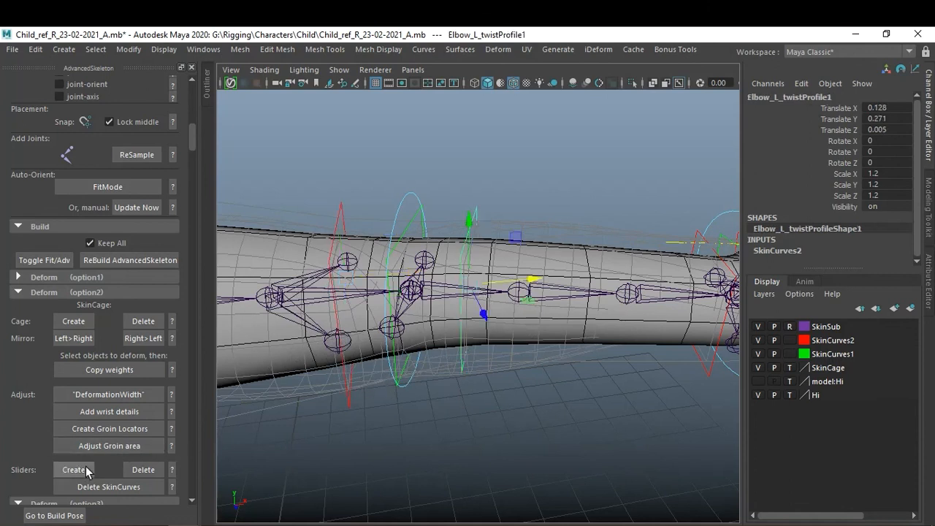
left_click(508, 469)
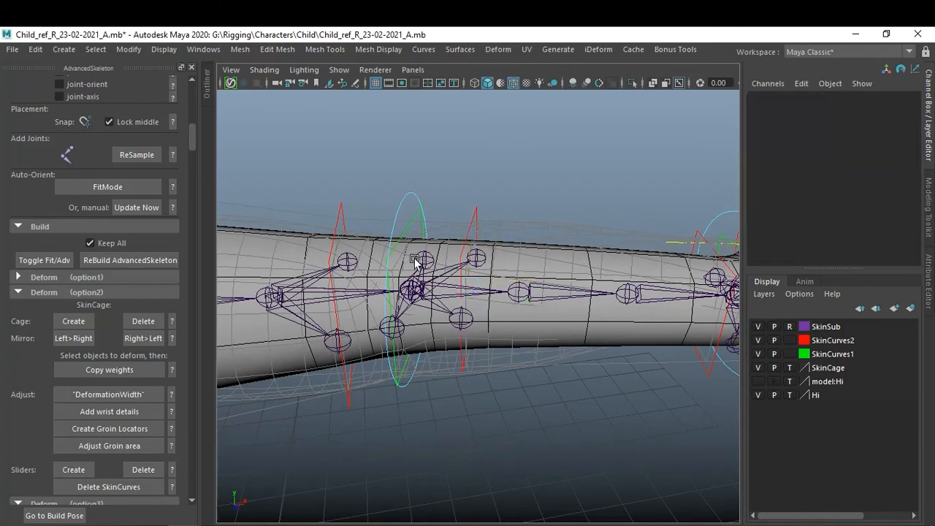
Inspect the slider joints around the left elbow and select the upper one, Elbow_L_startSlider2.
scroll(473, 374, "up", 3)
scroll(473, 374, "down", 6)
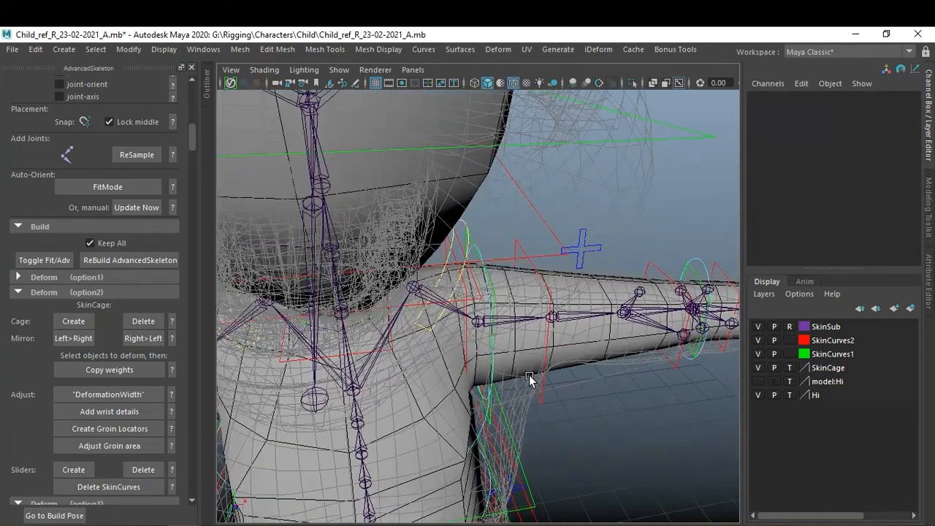
scroll(528, 377, "up", 5)
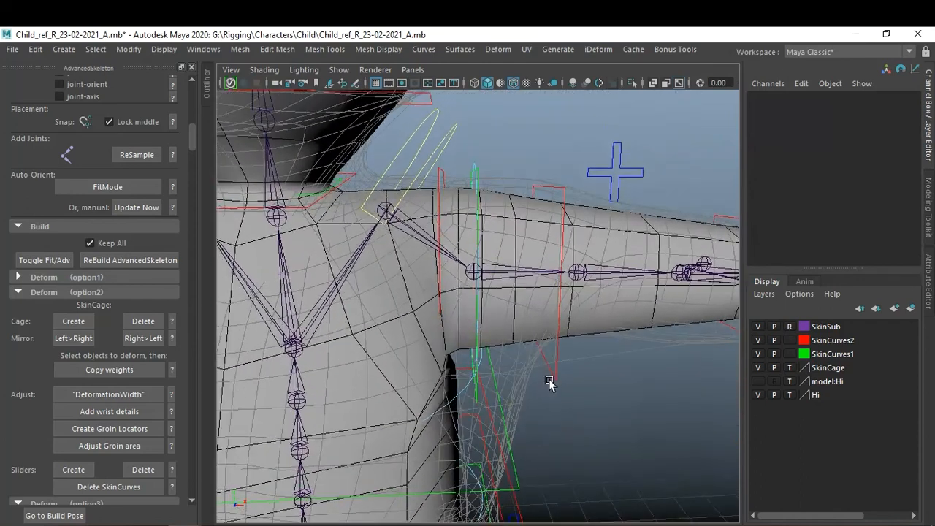
left_click_drag(580, 370, 461, 358, "alt")
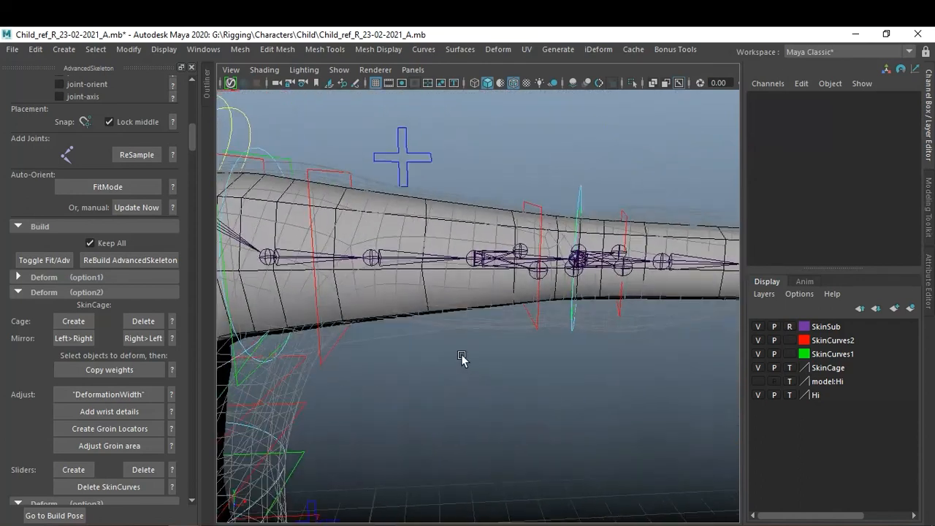
left_click_drag(528, 354, 526, 371, "alt")
middle_click_drag(554, 377, 553, 354, "alt")
scroll(554, 355, "up", 2)
left_click_drag(574, 365, 574, 433, "alt")
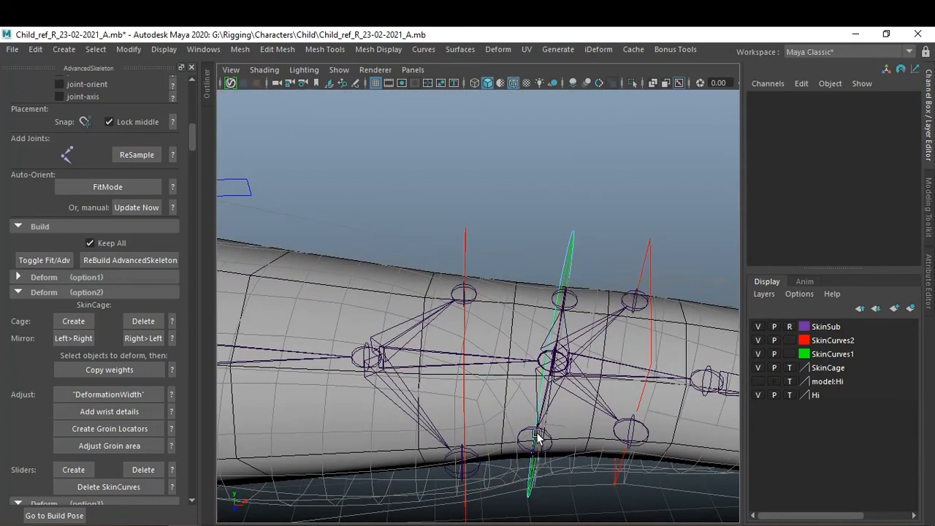
left_click(470, 296)
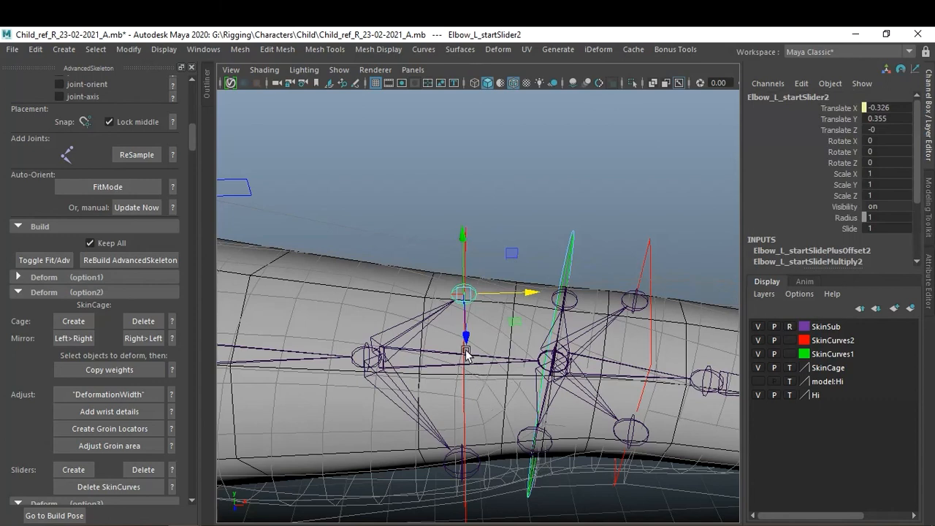
Create slider joints at the left shoulder from the Shoulder_L_middleProfile curve.
right_click_drag(512, 364, 469, 362, "alt")
middle_click_drag(469, 362, 628, 387, "alt")
right_click_drag(628, 387, 551, 397, "alt")
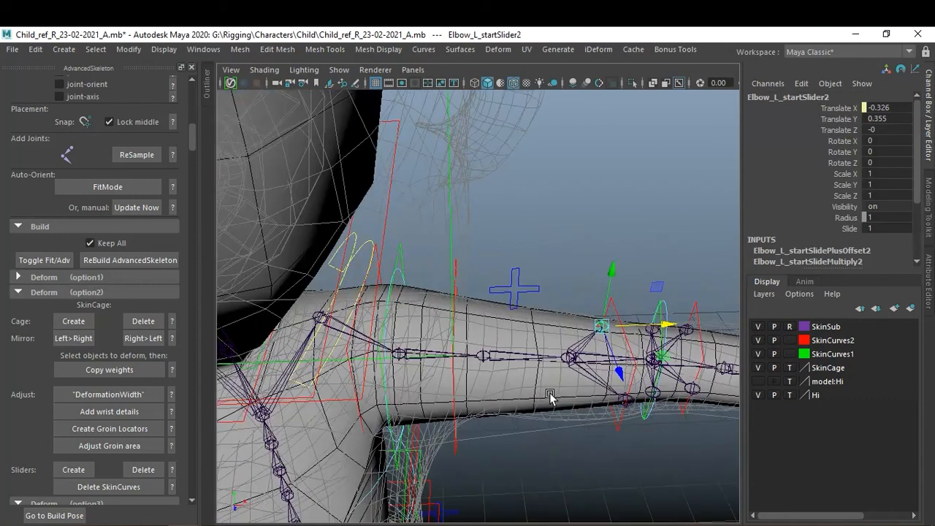
left_click_drag(551, 397, 505, 373, "alt")
right_click_drag(504, 373, 534, 398, "alt")
left_click_drag(534, 396, 504, 329, "alt")
left_click(453, 219)
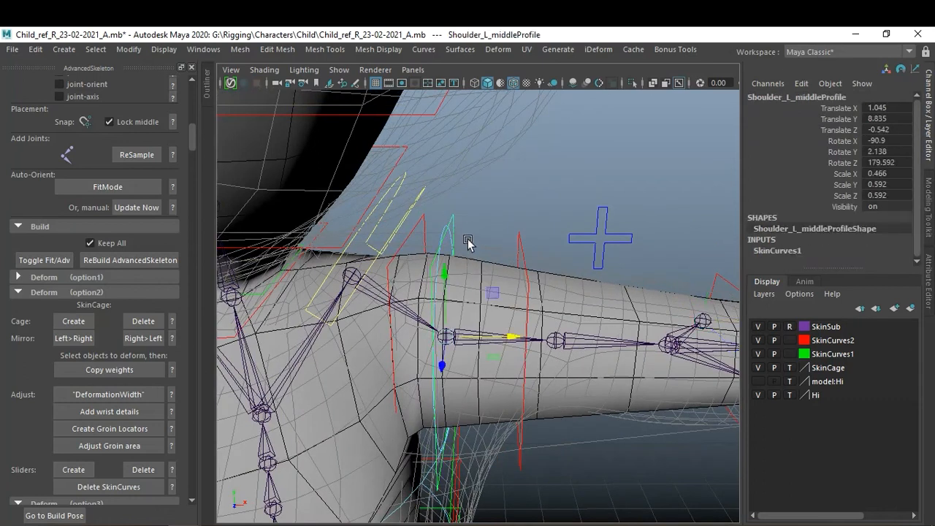
right_click_drag(455, 282, 508, 292, "alt")
left_click_drag(507, 293, 482, 289, "alt")
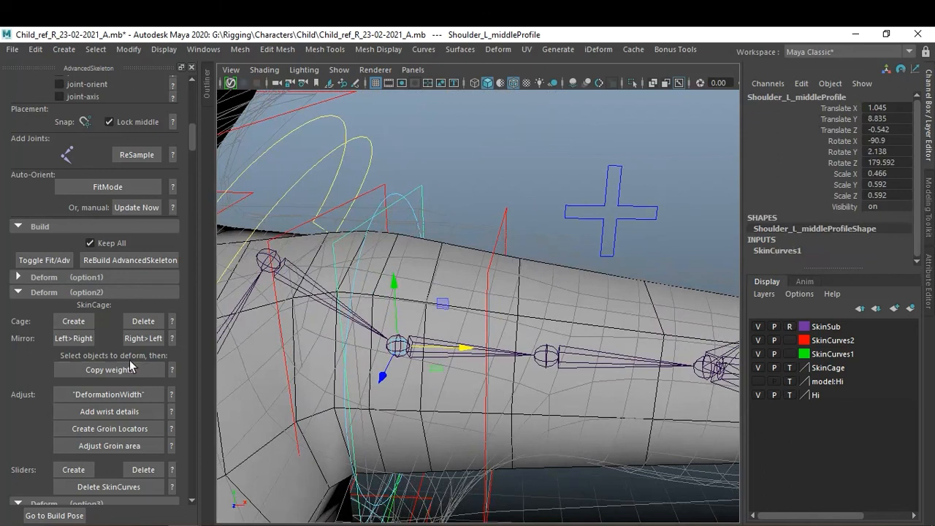
scroll(88, 451, "down", 2)
scroll(88, 450, "up", 2)
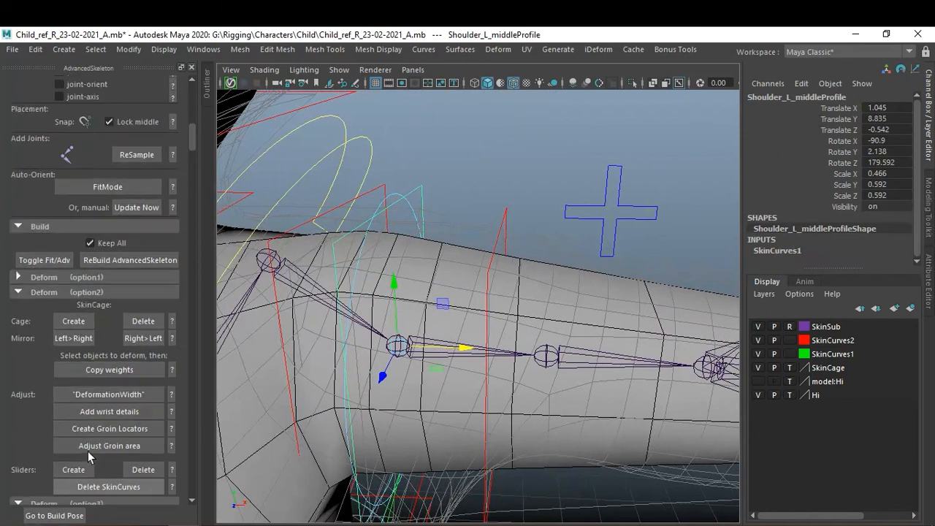
left_click(74, 470)
left_click_drag(467, 269, 539, 233, "alt")
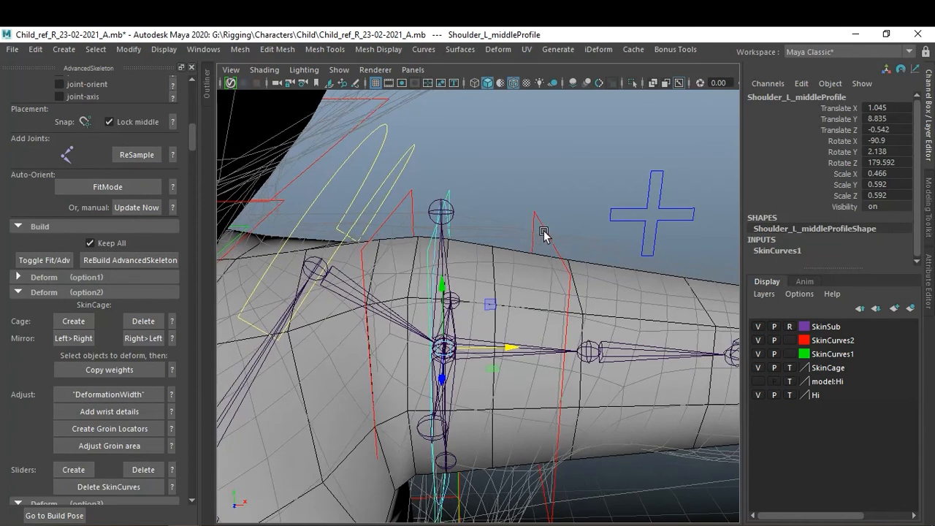
Create slider joints on the upper arm beside the left shoulder from the Shoulder_L_twistProfile1 curve.
left_click(547, 233)
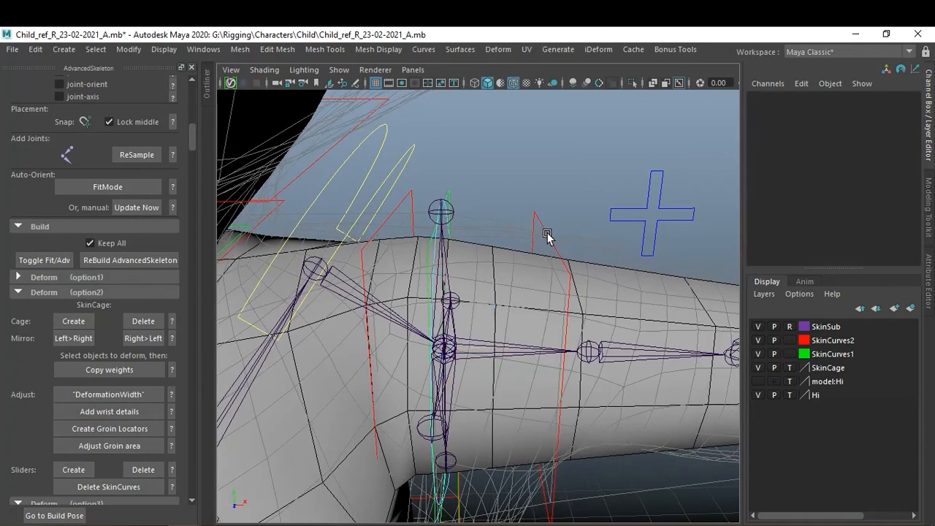
left_click(537, 217)
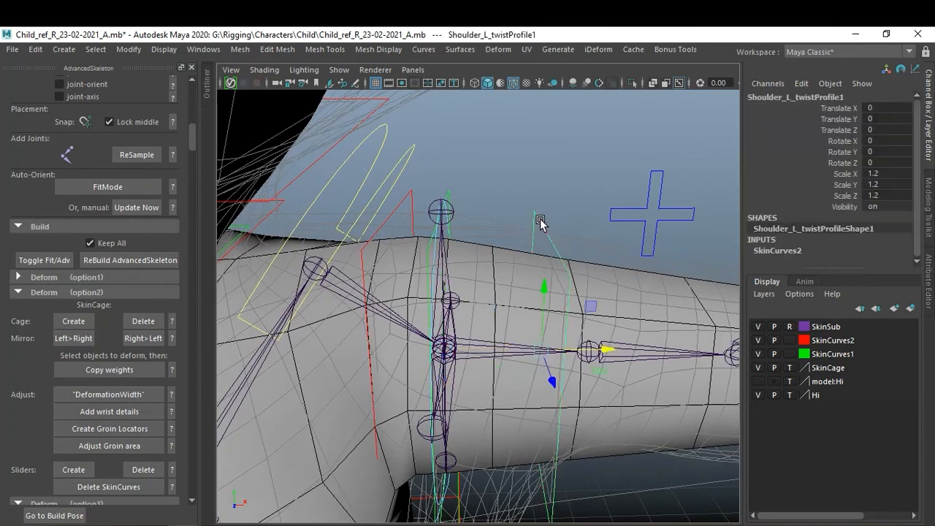
left_click(80, 471)
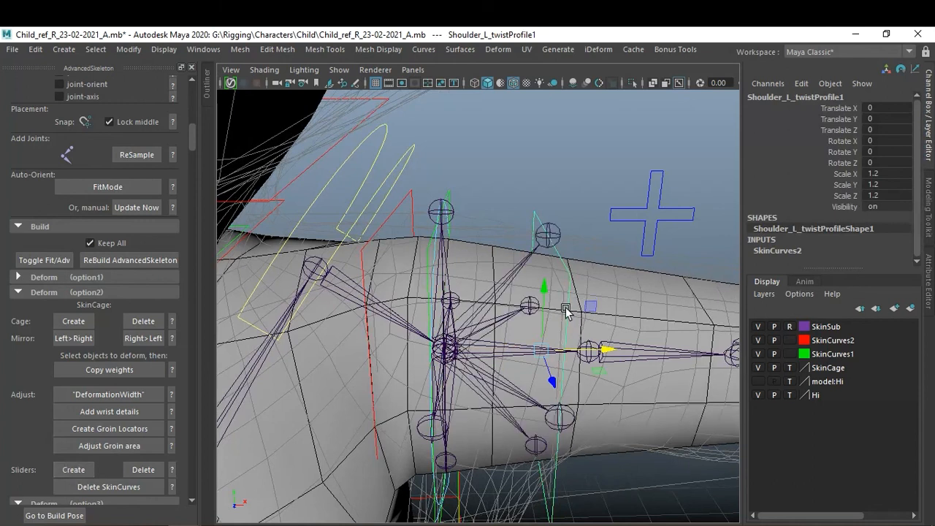
Try to create slider joints at the pelvis from the Root_M_middleProfile curve.
right_click_drag(550, 351, 498, 394, "alt")
middle_click_drag(498, 394, 525, 230, "alt")
middle_click_drag(523, 320, 585, 309, "alt")
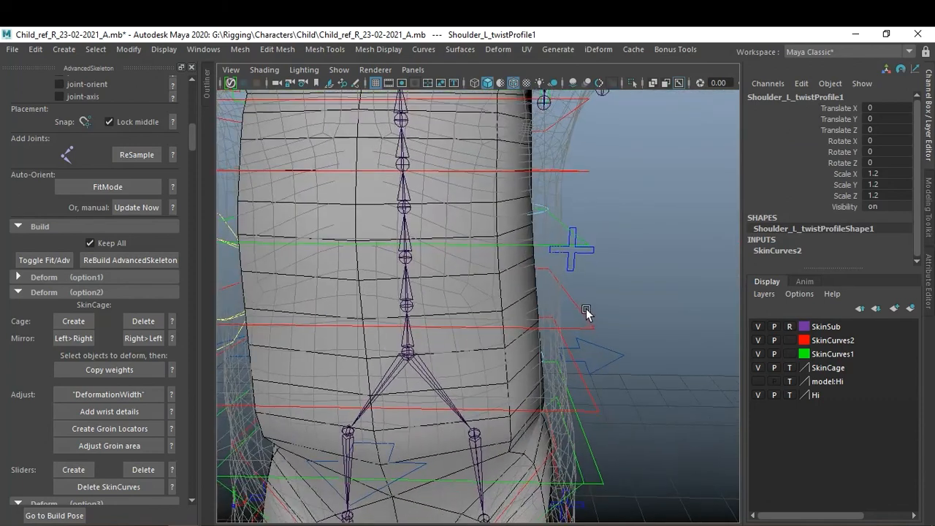
right_click_drag(586, 309, 541, 305, "alt")
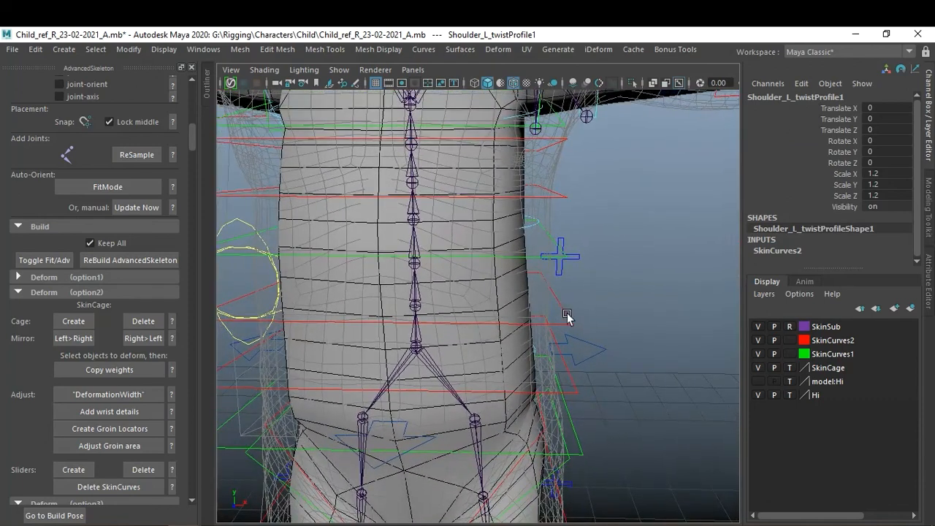
middle_click_drag(539, 367, 563, 368, "alt")
left_click_drag(563, 367, 566, 387, "alt")
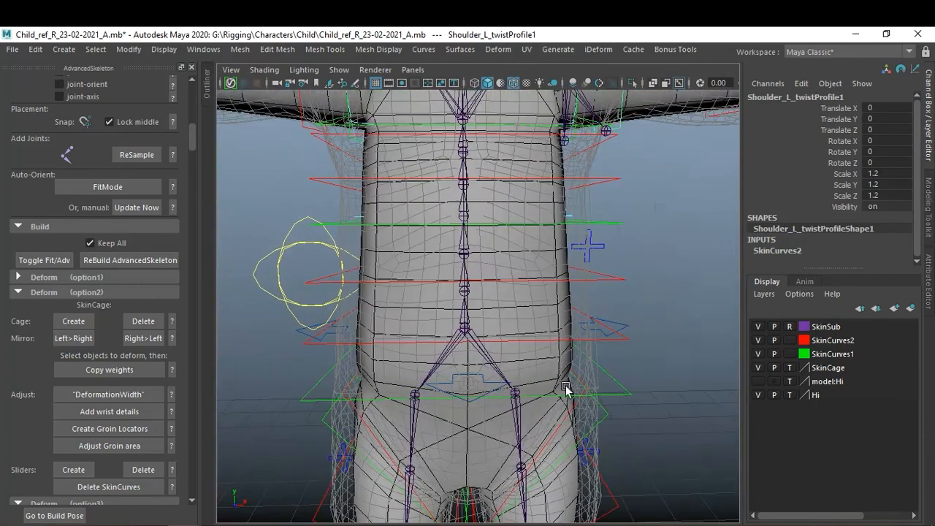
left_click(621, 388)
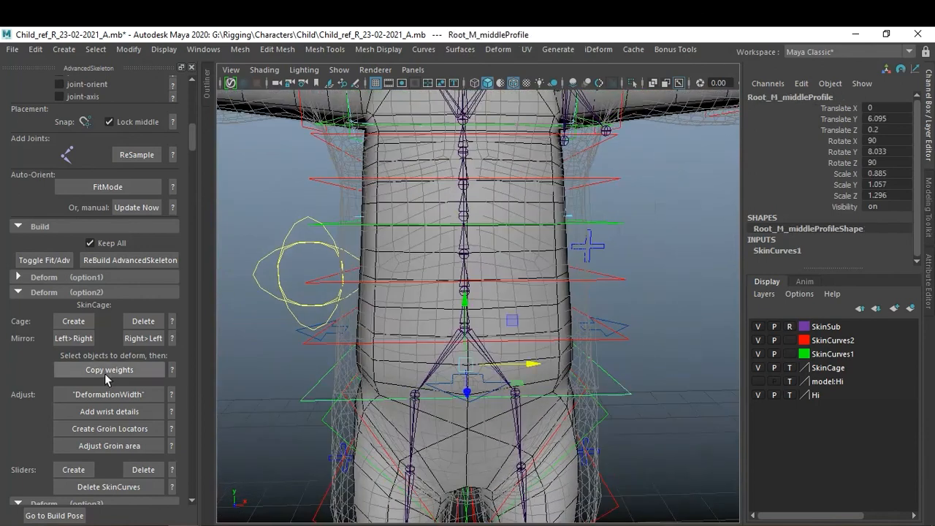
left_click(72, 471)
left_click_drag(451, 424, 479, 406, "alt")
Try to create slider joints above the pelvis from the Root_M_twistProfile1 curve, and clear the selection.
left_click_drag(581, 385, 547, 315, "alt")
left_click(612, 313)
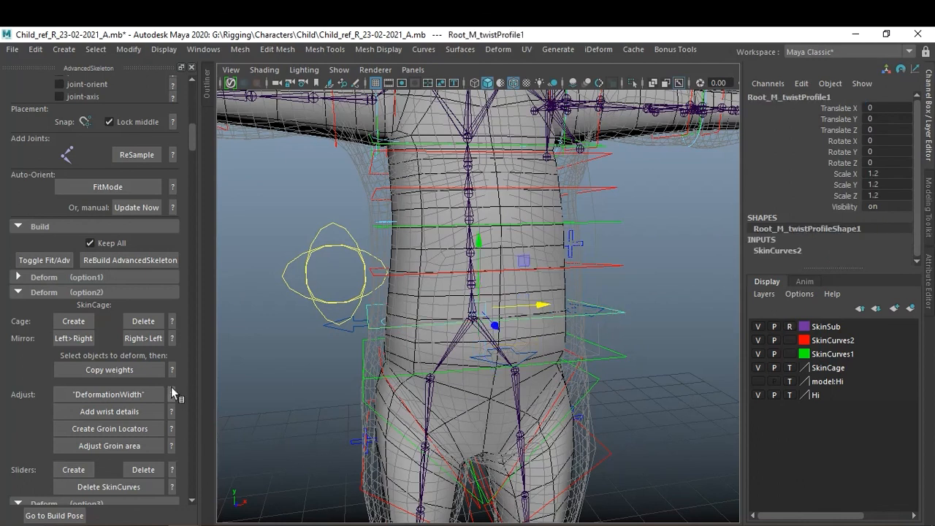
left_click(73, 470)
left_click_drag(647, 309, 610, 331, "alt")
right_click_drag(609, 331, 615, 333, "alt")
left_click(263, 71)
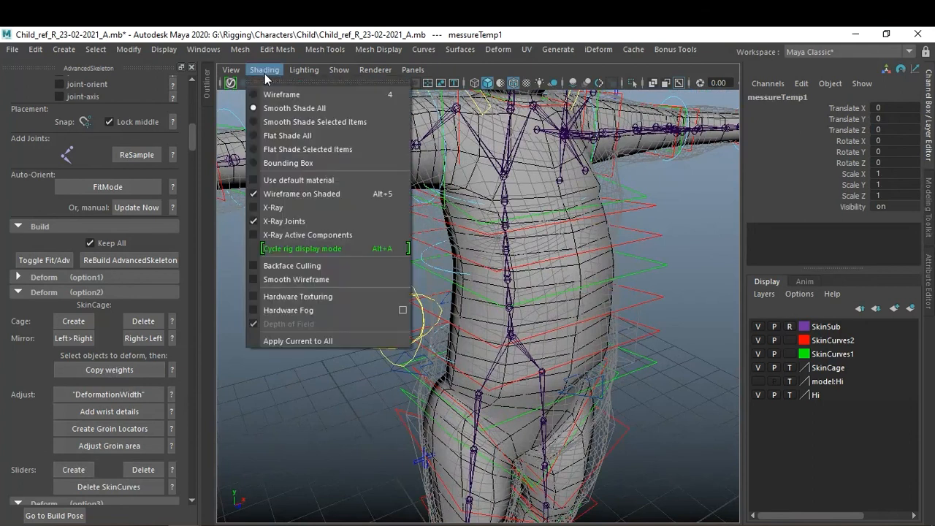
left_click(297, 407)
left_click_drag(433, 380, 423, 285, "alt")
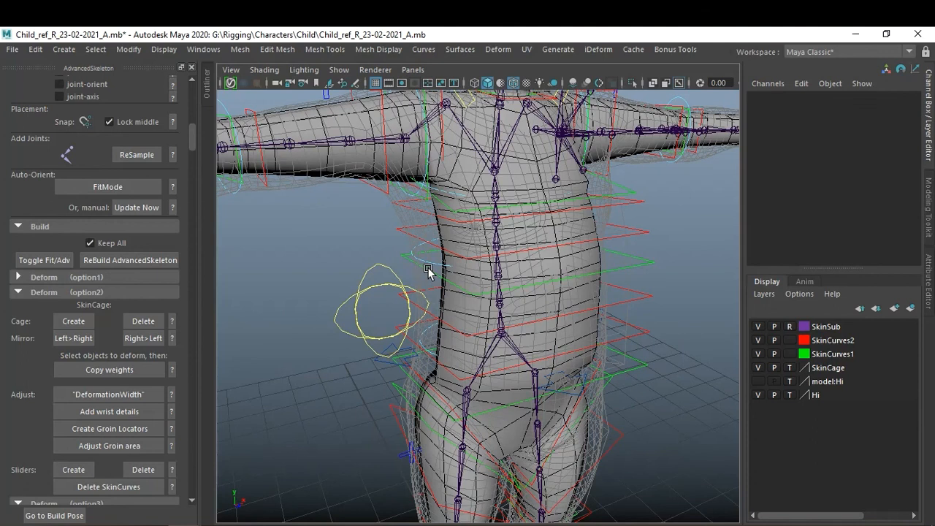
Create slider joints at the waist from the Spine1_M_middleProfile curve.
left_click(436, 274)
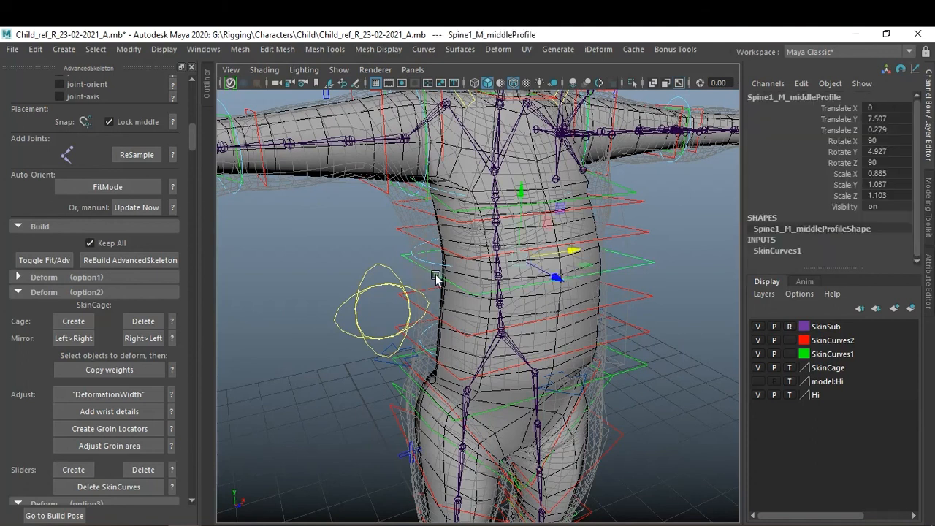
left_click(72, 469)
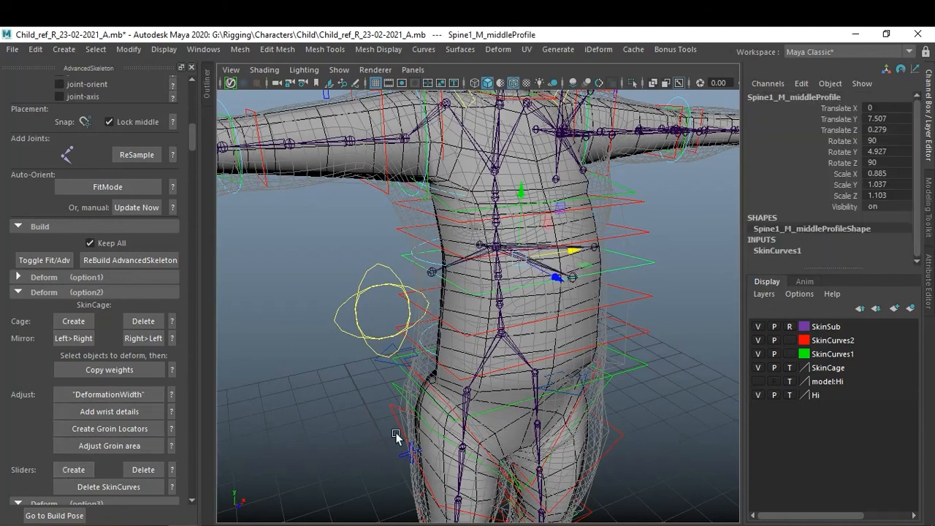
left_click_drag(476, 361, 423, 338, "alt")
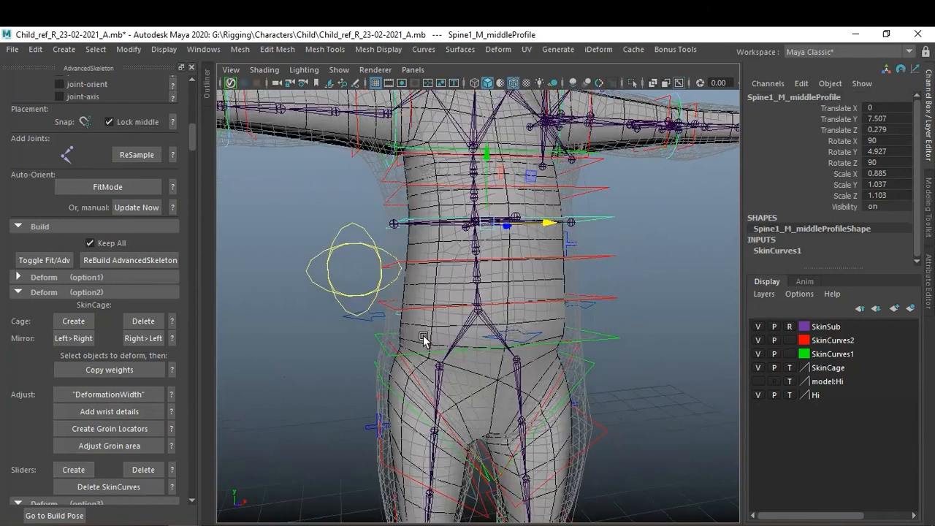
Try again to create pelvis slider joints from the Root_M_middleProfile curve, and clear the selection.
left_click(610, 341)
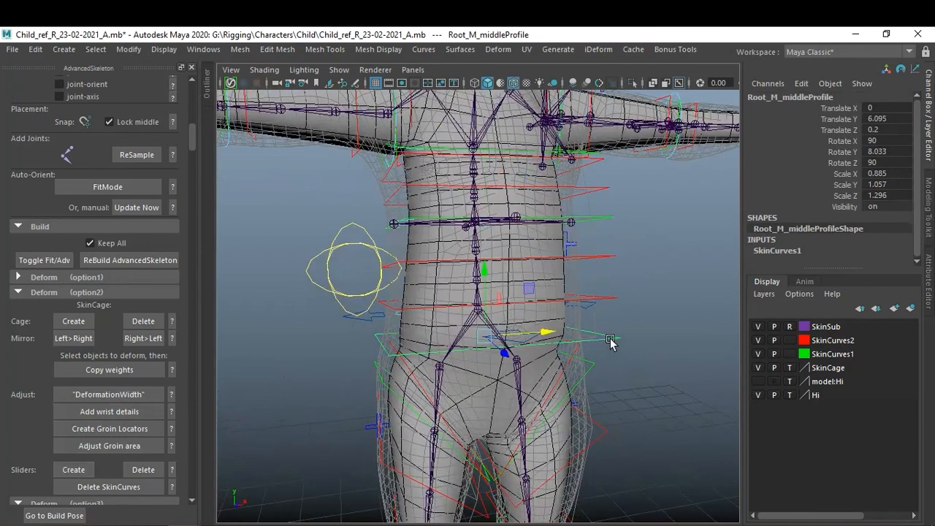
left_click(84, 468)
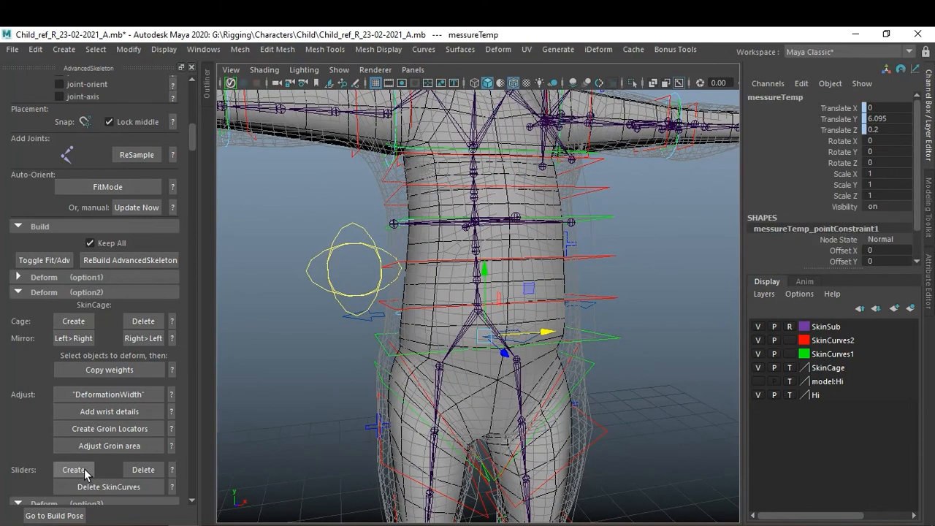
left_click_drag(658, 301, 661, 324, "alt")
right_click_drag(661, 324, 670, 338, "alt")
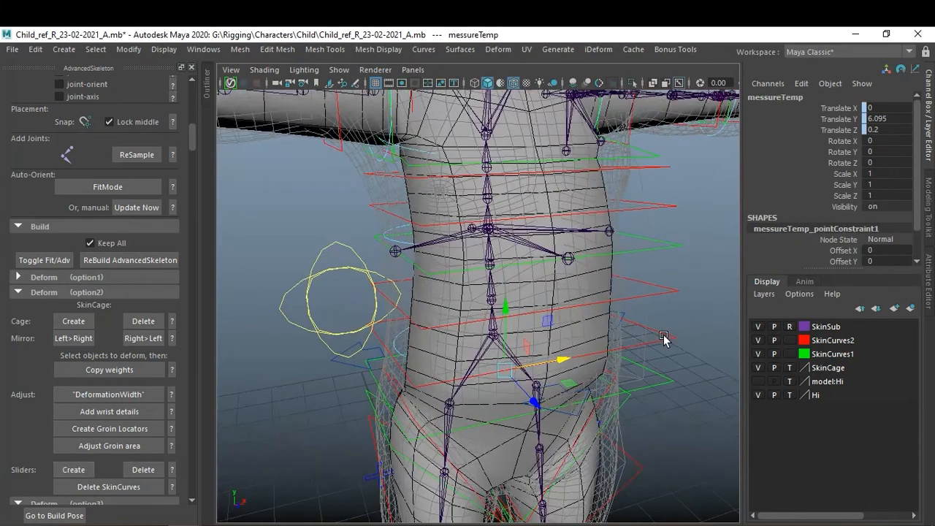
middle_click_drag(669, 339, 636, 337, "alt")
scroll(827, 191, "down", 2)
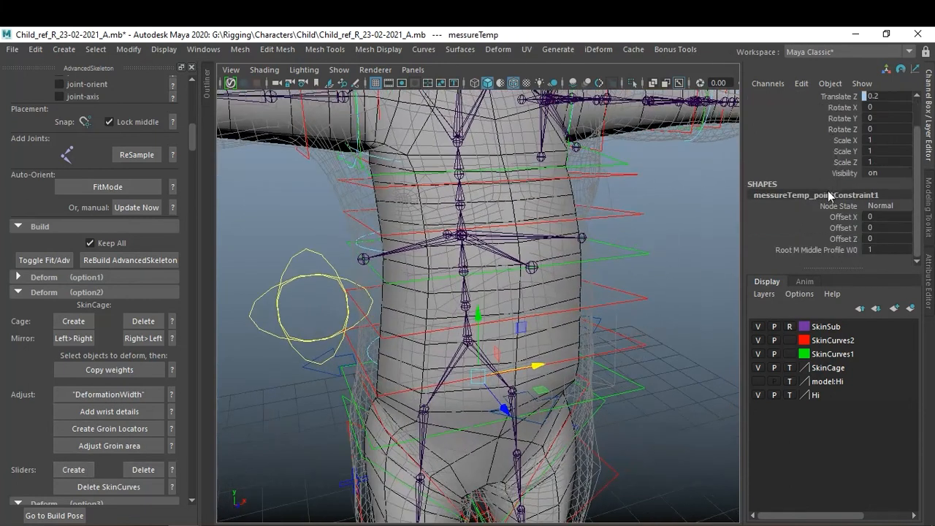
left_click(683, 326)
left_click_drag(612, 314, 592, 329, "alt")
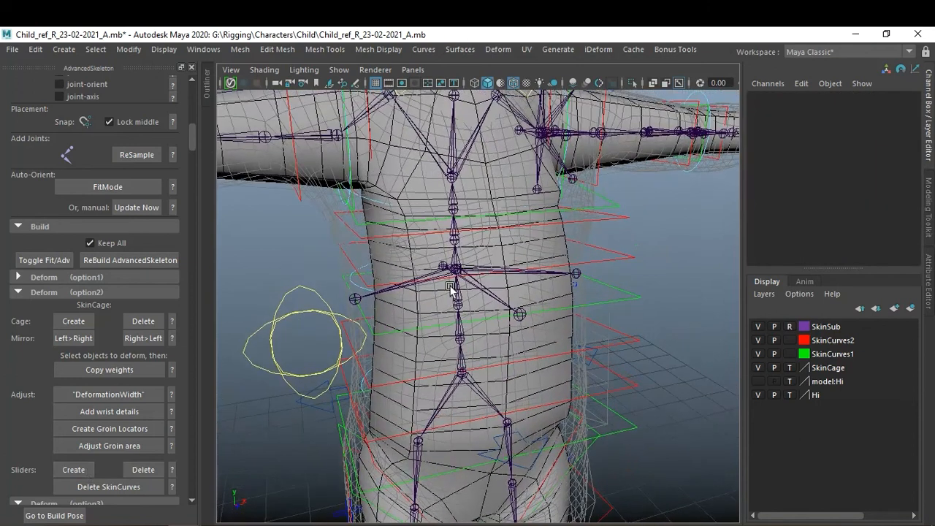
Create slider joints at the chest from the Chest_M_middleProfile curve.
left_click(363, 223)
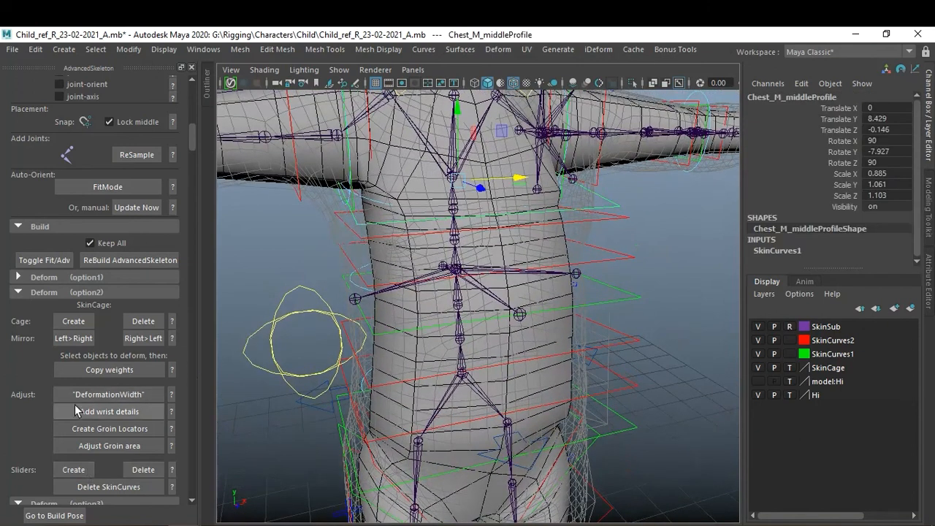
left_click(73, 470)
left_click_drag(501, 312, 536, 287, "alt")
middle_click_drag(537, 287, 521, 296, "alt")
Create slider joints at both hips from the Hip_L_middleProfile and Hip_R_middleProfile curves.
right_click_drag(522, 296, 593, 338, "alt")
left_click_drag(593, 338, 632, 256, "alt")
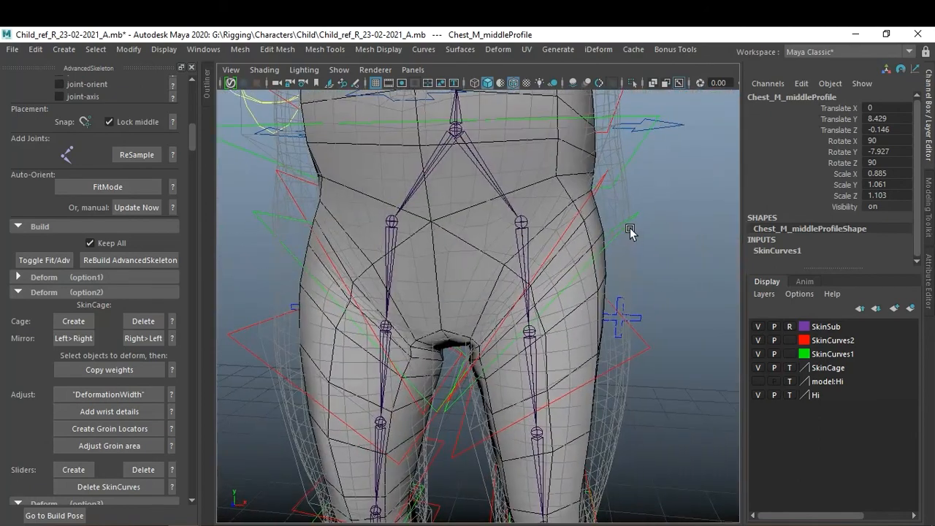
left_click(629, 233)
left_click(626, 229)
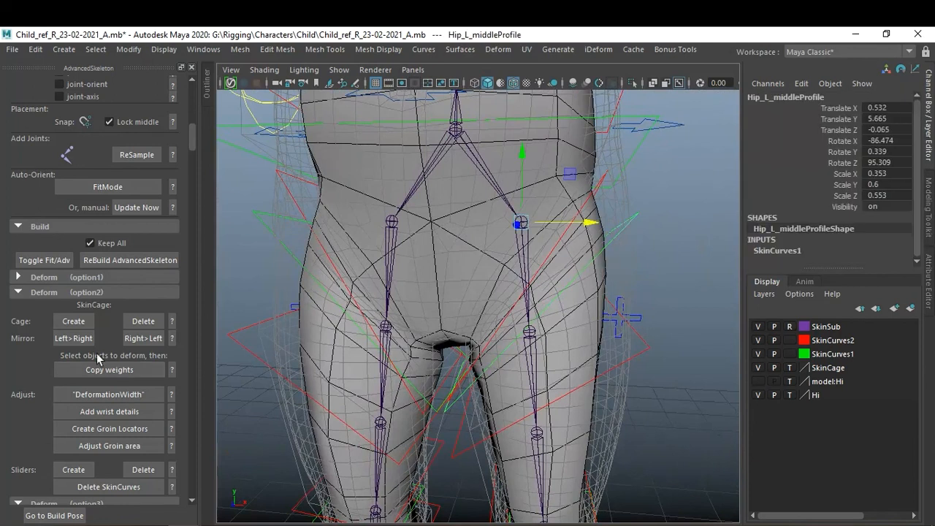
left_click(64, 471)
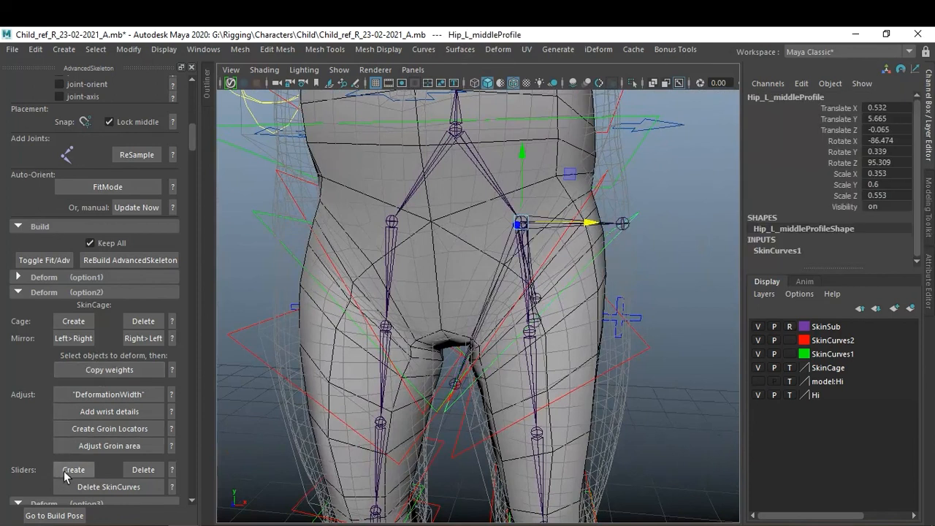
left_click(275, 233)
left_click(275, 233)
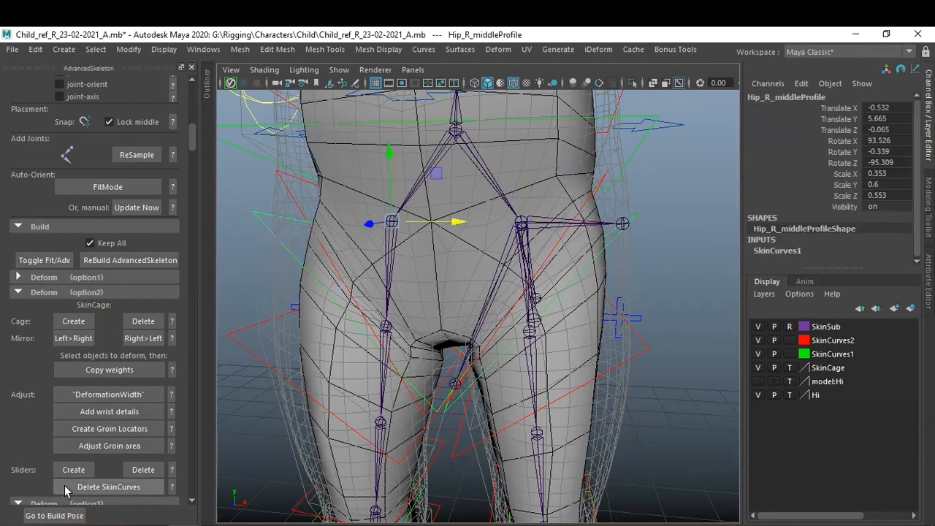
Create slider joints at the left knee from the Knee_L_middleProfile curve.
middle_click_drag(571, 336, 583, 216, "alt")
right_click_drag(584, 215, 640, 347, "alt")
left_click(653, 384)
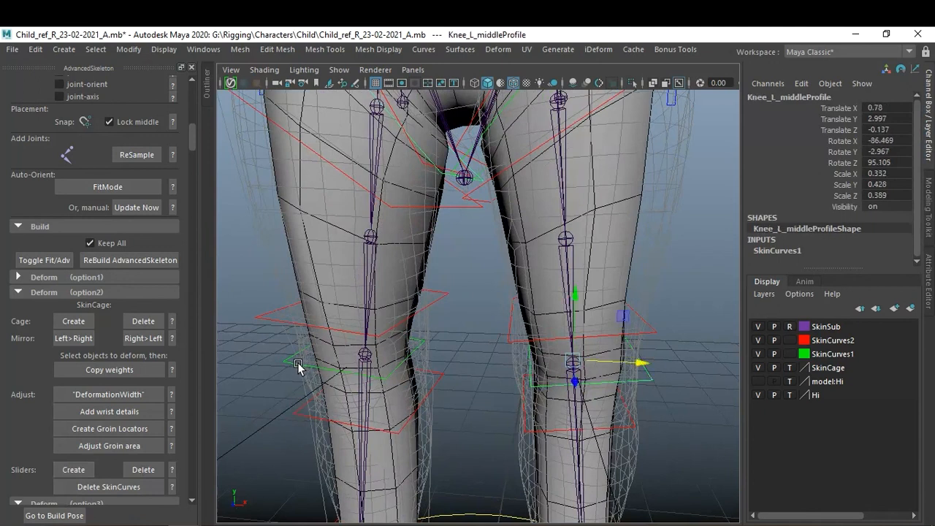
left_click(76, 469)
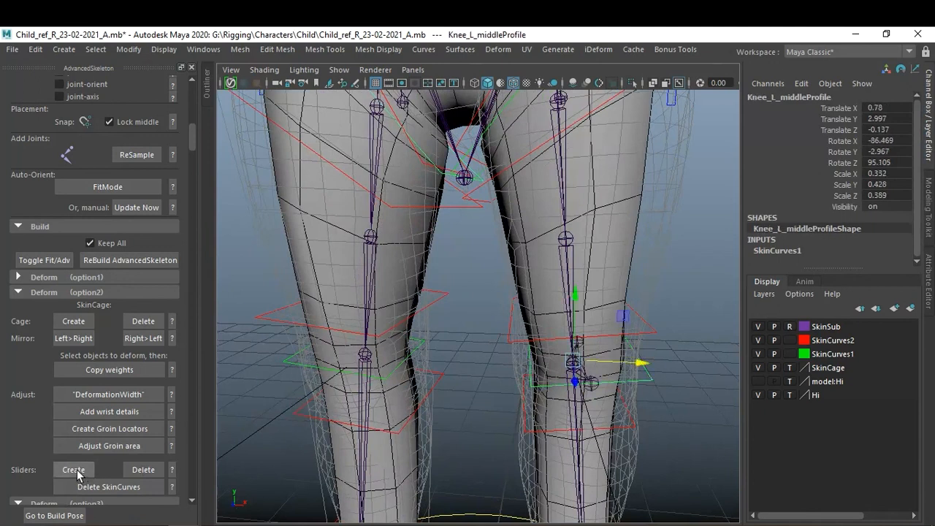
Create slider joints at the right knee from the Knee_R_middleProfile curve.
left_click_drag(634, 365, 392, 379, "alt")
left_click(295, 352)
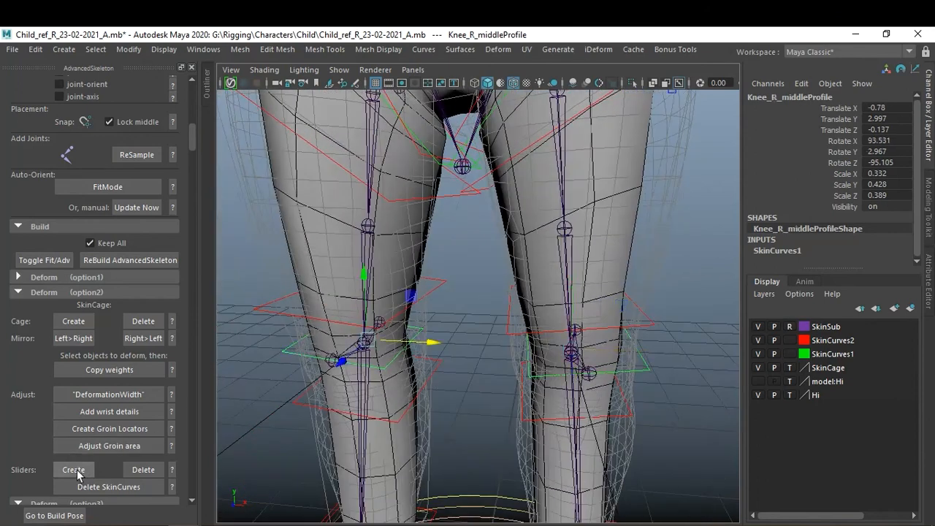
Examine the slider joints at both knees and the joints of the lower legs and feet from the side.
right_click_drag(540, 354, 456, 337, "alt")
middle_click_drag(525, 348, 573, 188, "alt")
right_click_drag(573, 189, 533, 276, "alt")
middle_click_drag(533, 276, 534, 305, "alt")
left_click_drag(548, 328, 468, 334, "alt")
right_click_drag(467, 334, 526, 335, "alt")
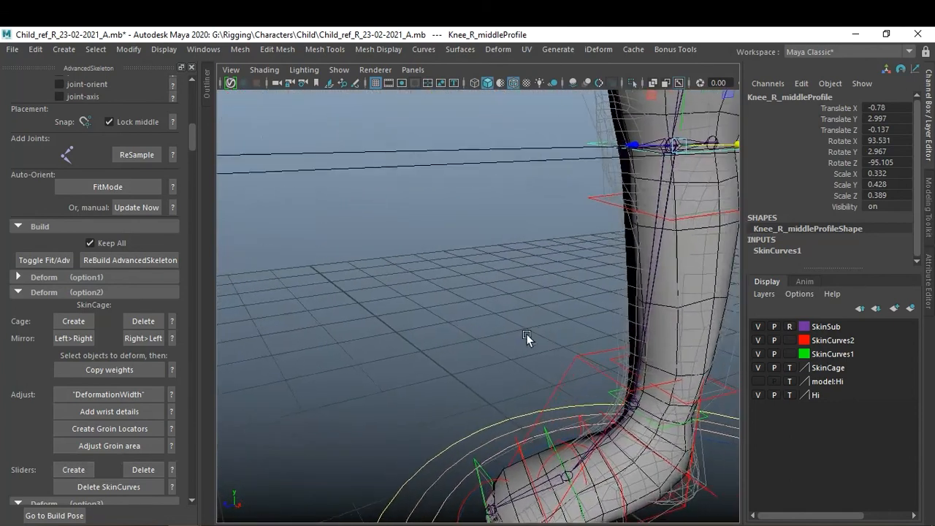
left_click_drag(526, 334, 597, 313, "alt")
right_click_drag(597, 312, 469, 290, "alt")
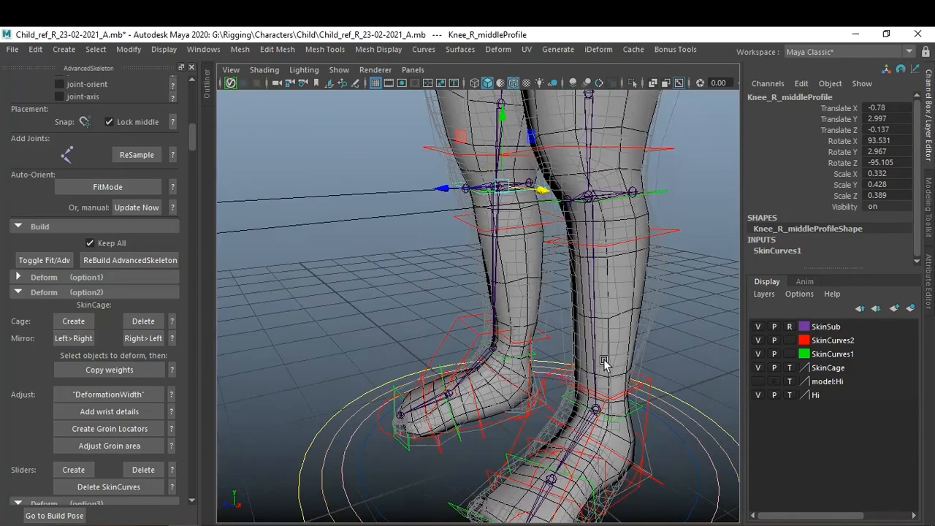
Inspect the slider joints around the hips, groin, torso and shoulders from several angles.
middle_click_drag(545, 204, 546, 356, "alt")
right_click_drag(504, 219, 411, 191, "alt")
middle_click_drag(492, 192, 494, 266, "alt")
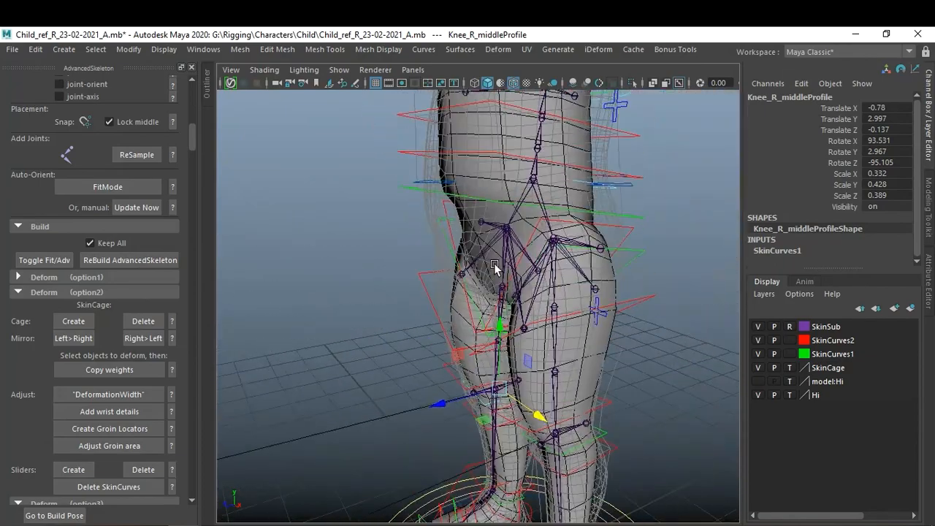
left_click_drag(494, 266, 596, 269, "alt")
right_click_drag(516, 283, 570, 293, "alt")
left_click_drag(570, 294, 585, 279, "alt")
middle_click_drag(536, 280, 576, 298, "alt")
left_click_drag(576, 298, 554, 315, "alt")
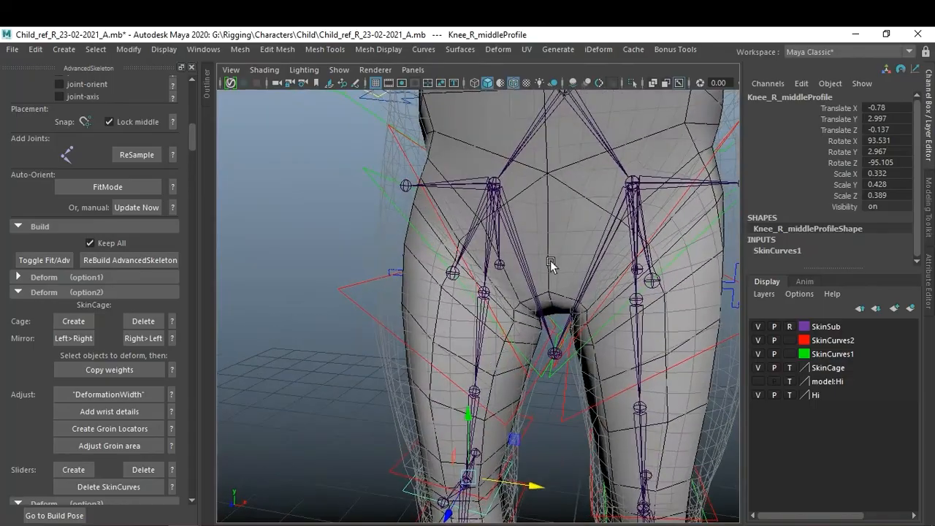
middle_click_drag(552, 261, 529, 323, "alt")
left_click_drag(530, 326, 460, 342, "alt")
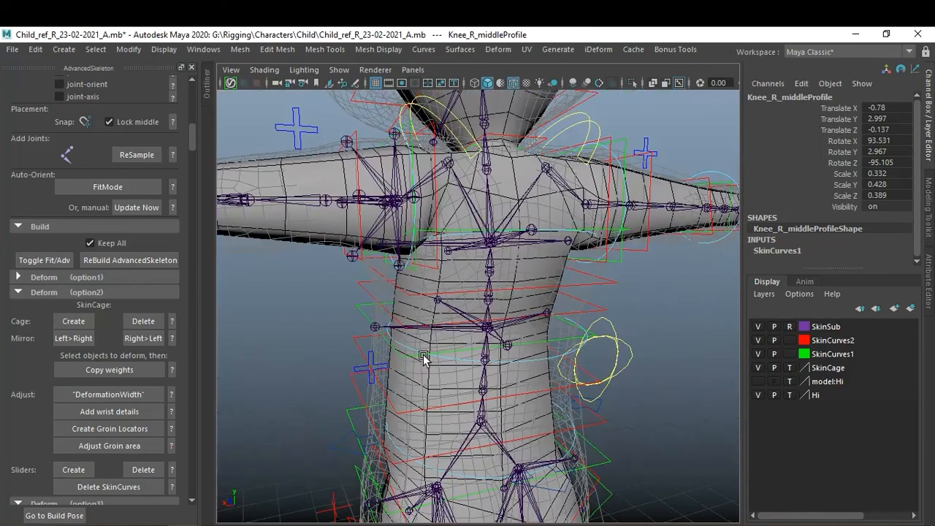